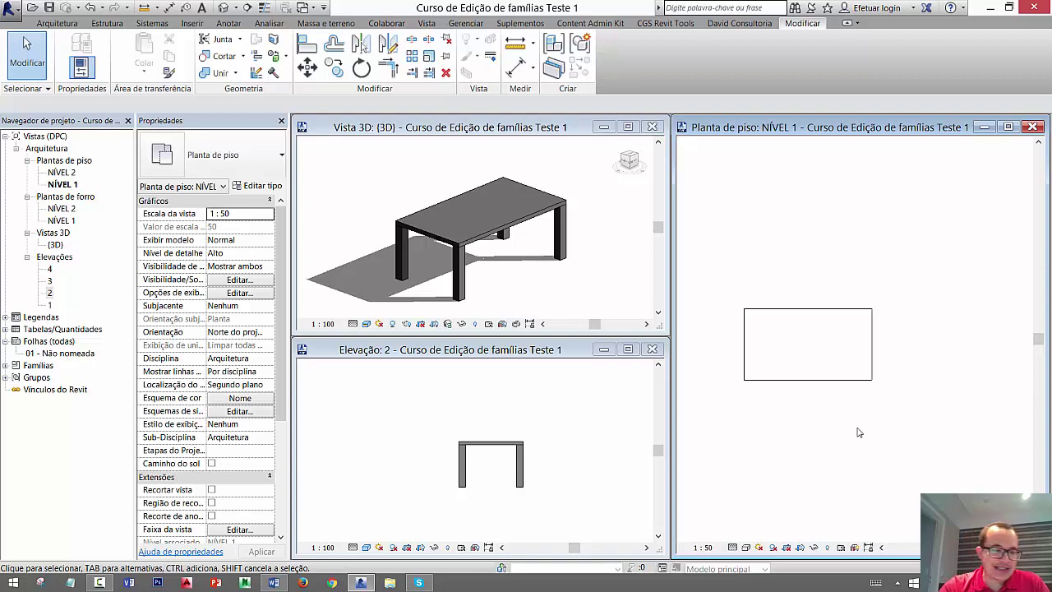
- Draw a 3.0000-long horizontal wall above the table on Nível 1, running left to right
key("w")
key("a")
left_click(811, 447)
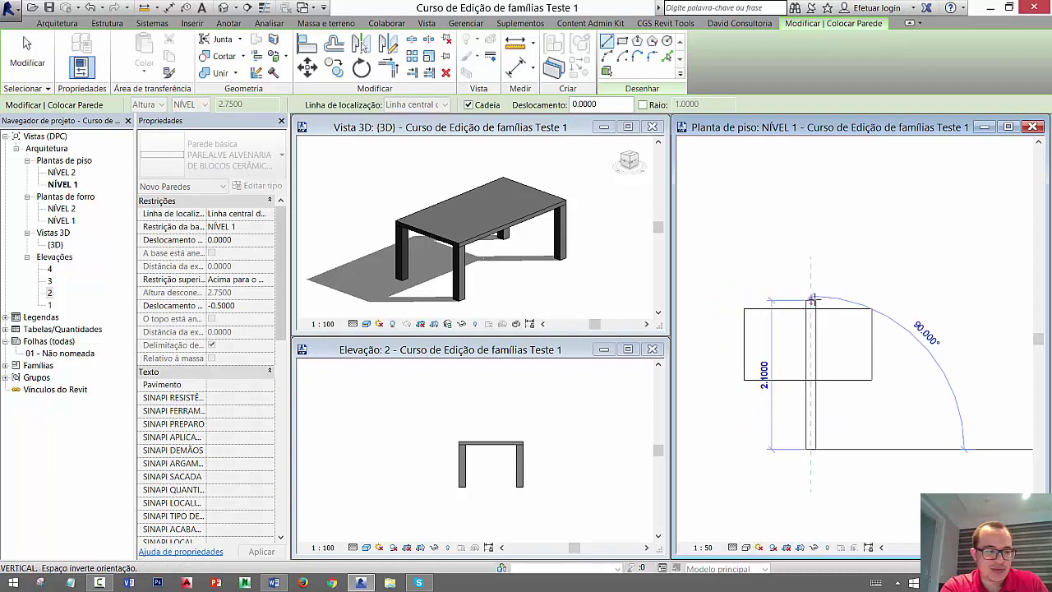
key("Escape")
left_click(713, 235)
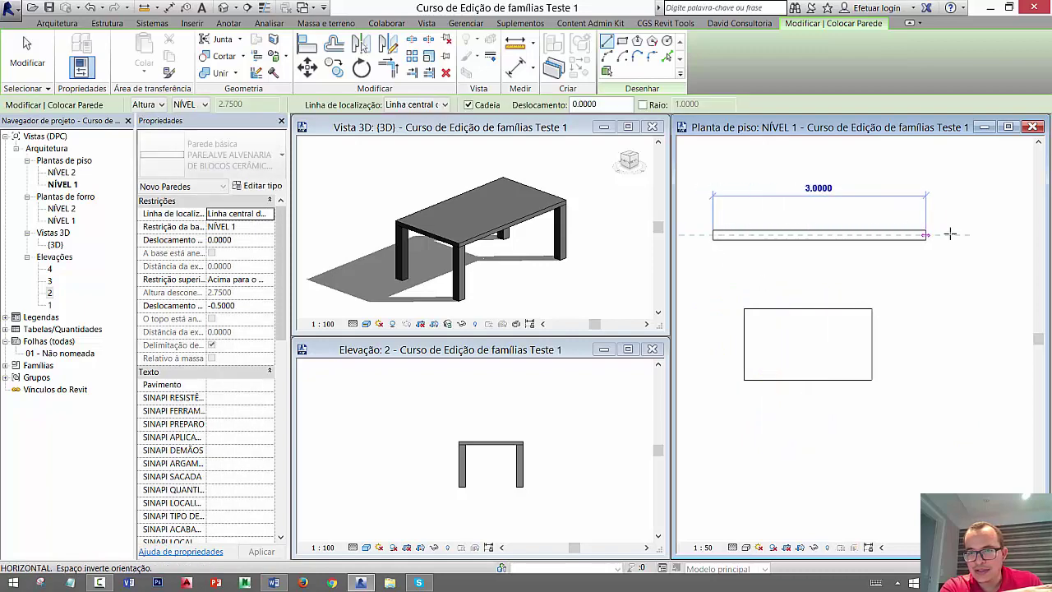
left_click(997, 235)
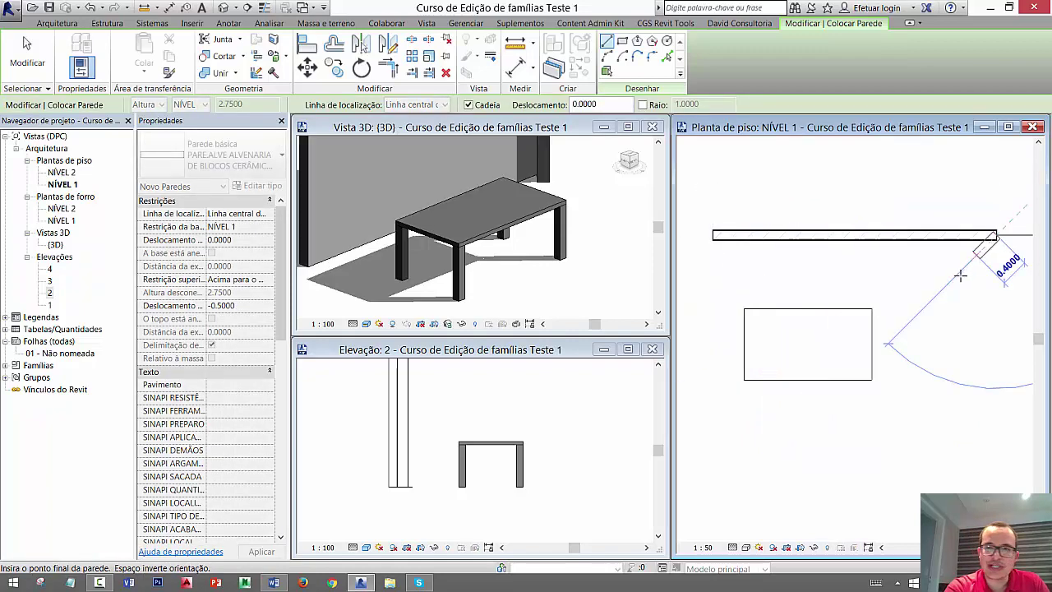
key("Escape")
key("Escape")
scroll(950, 292, "down", 1)
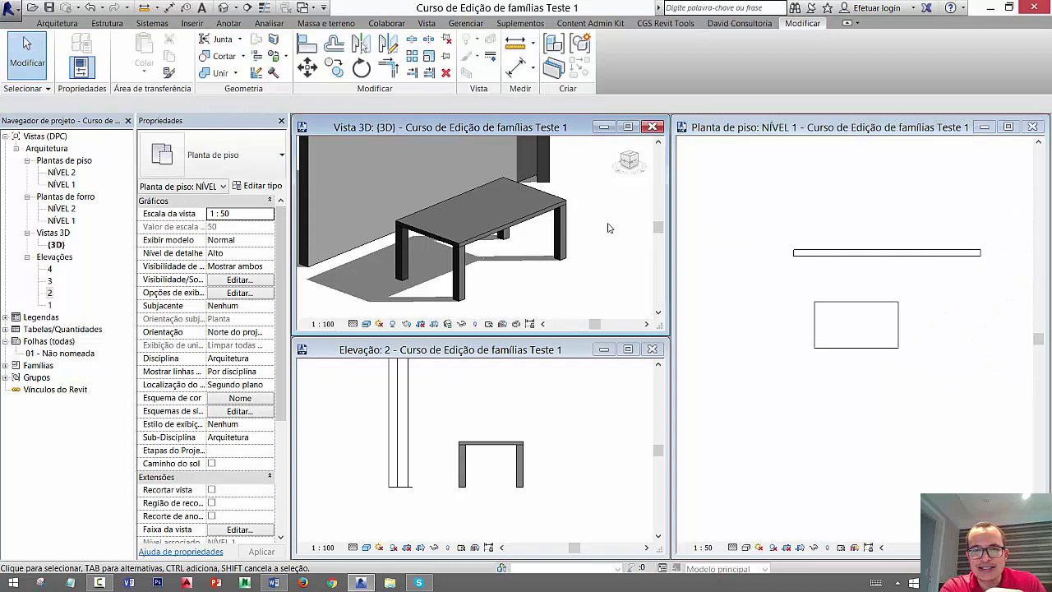
mouse_move(606, 228)
middle_mouse_down("shift")
mouse_move(608, 290)
mouse_move(585, 279)
middle_mouse_up("shift")
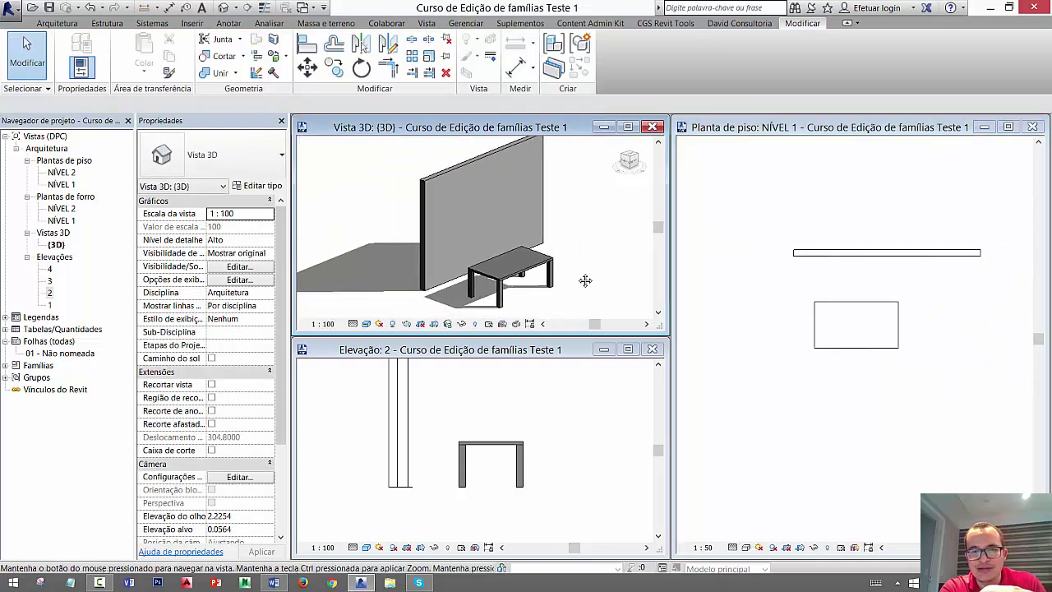
left_click(573, 458)
key("z")
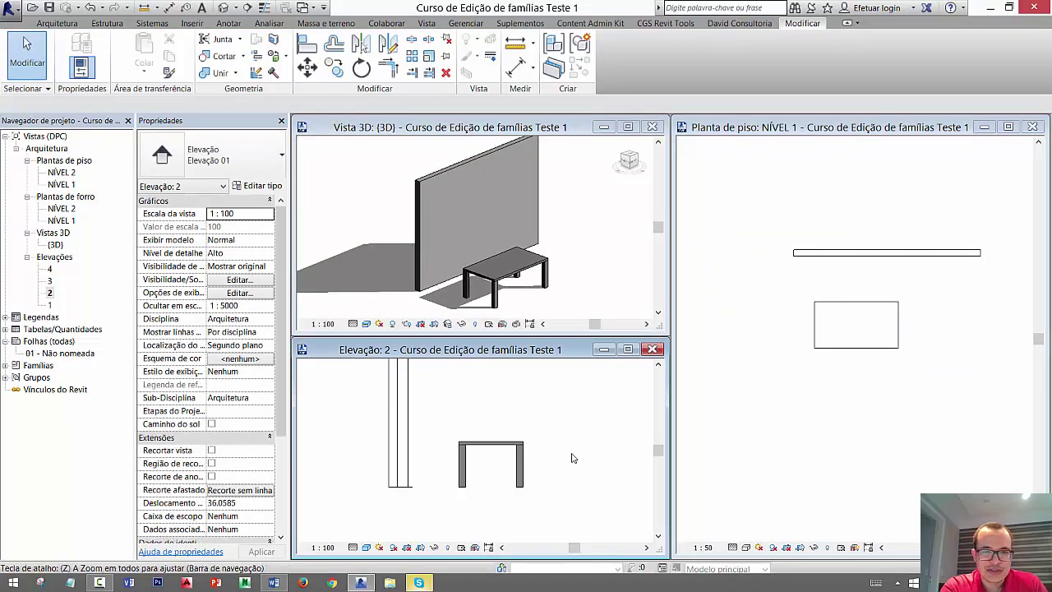
key("a")
left_click(847, 485)
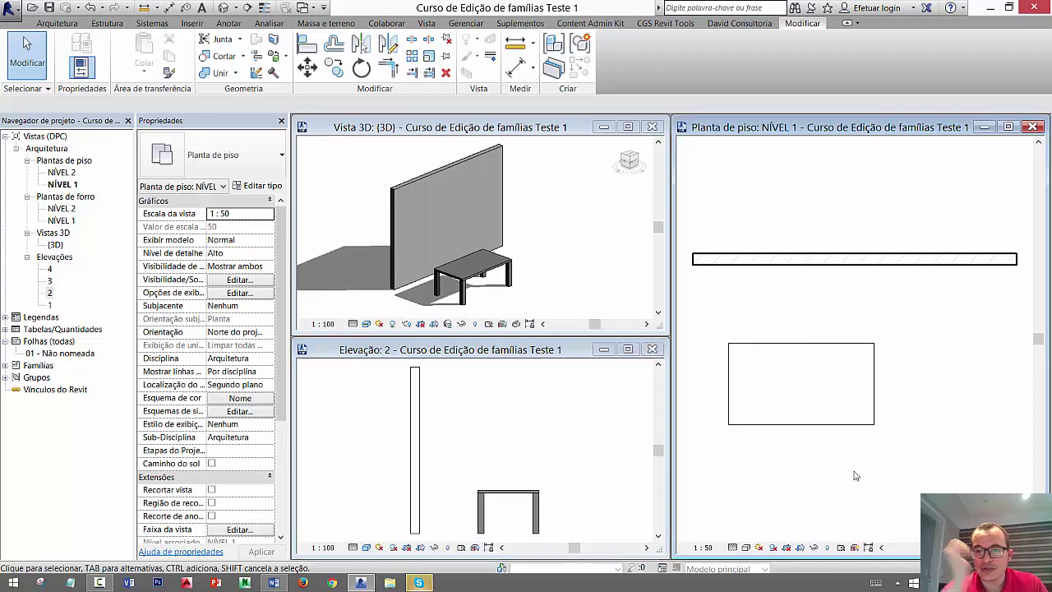
scroll(900, 410, "down", 3)
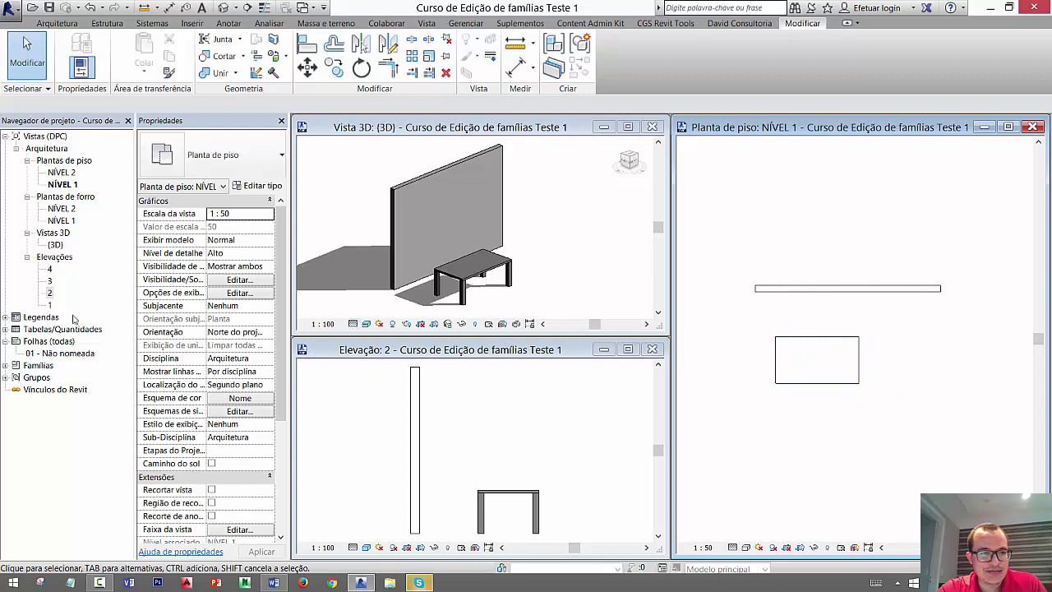
double_click(49, 305)
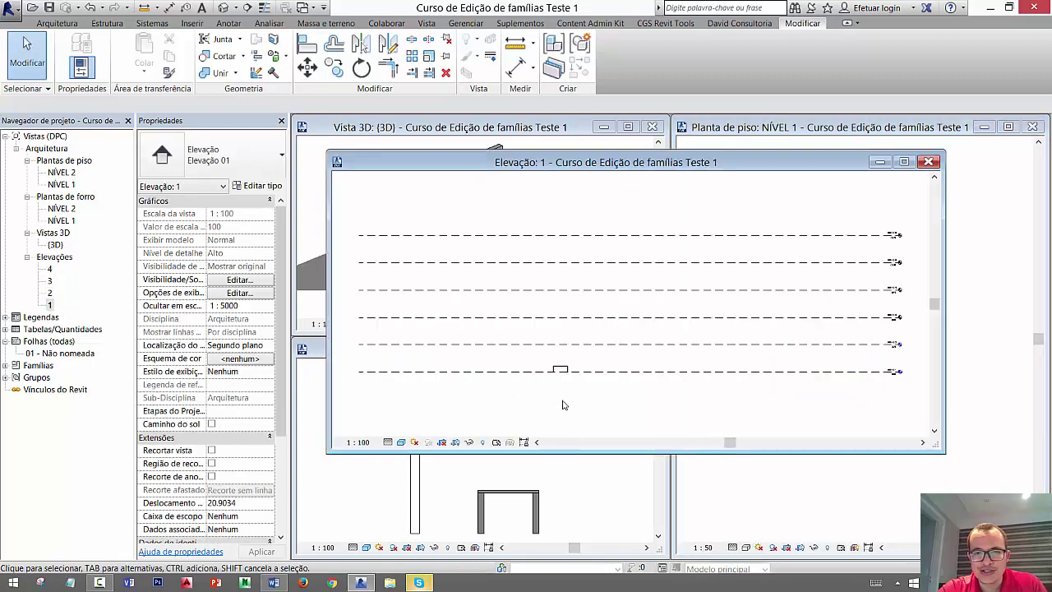
scroll(563, 390, "up", 2)
scroll(556, 376, "up", 3)
scroll(556, 375, "down", 2)
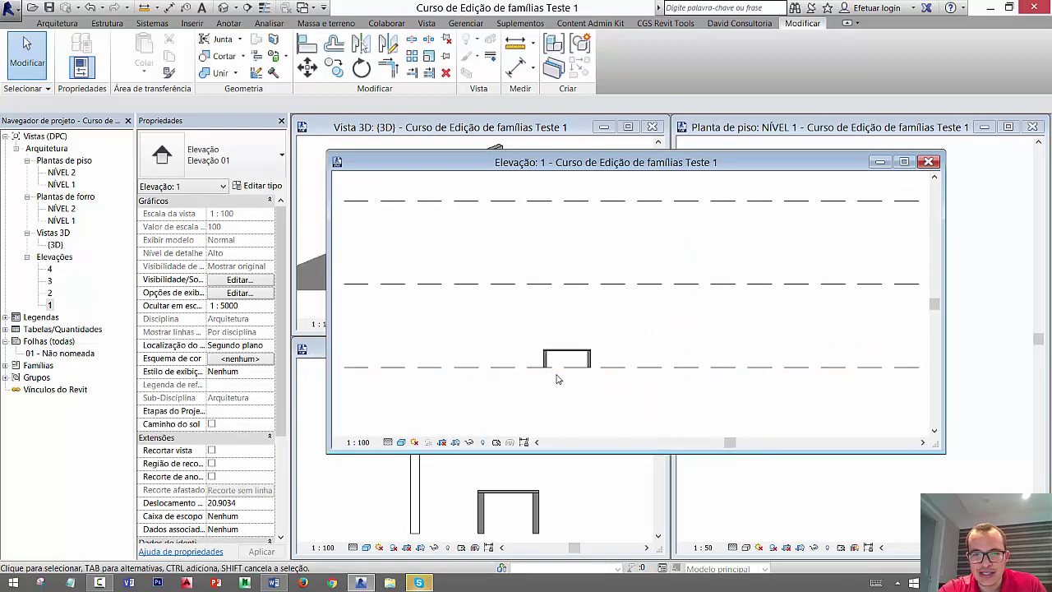
scroll(556, 378, "down", 2)
scroll(559, 386, "down", 2)
left_click(544, 371)
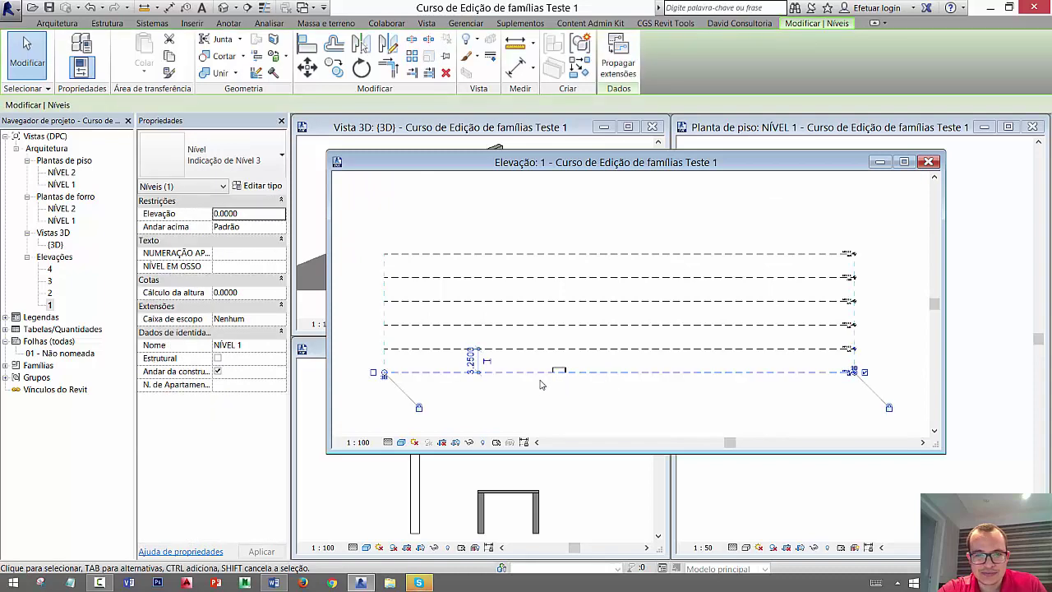
scroll(566, 405, "up", 2)
left_click(566, 405)
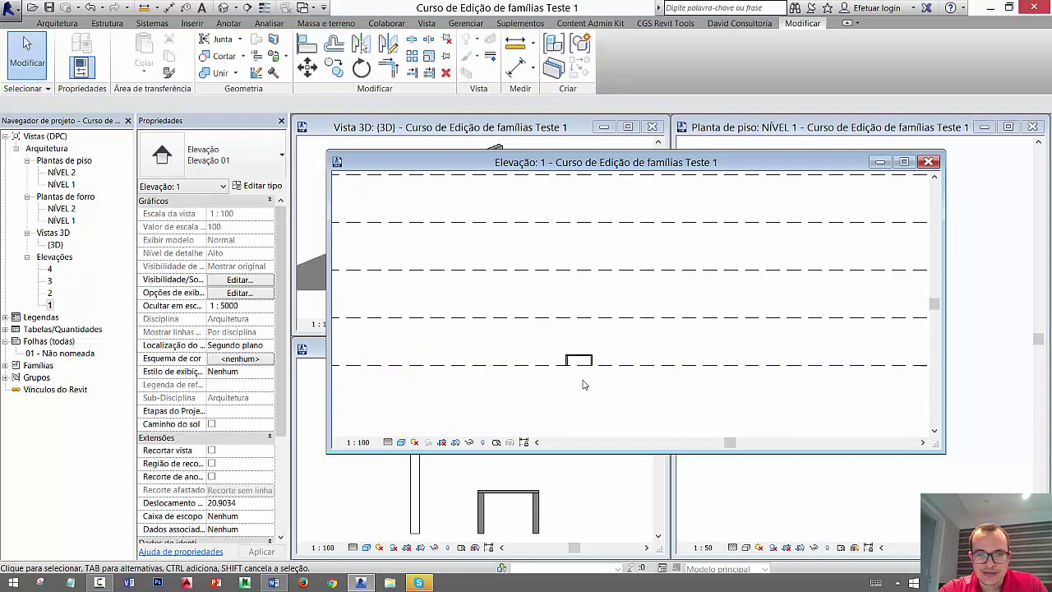
left_click(927, 161)
scroll(796, 426, "down", 2)
scroll(772, 419, "down", 1)
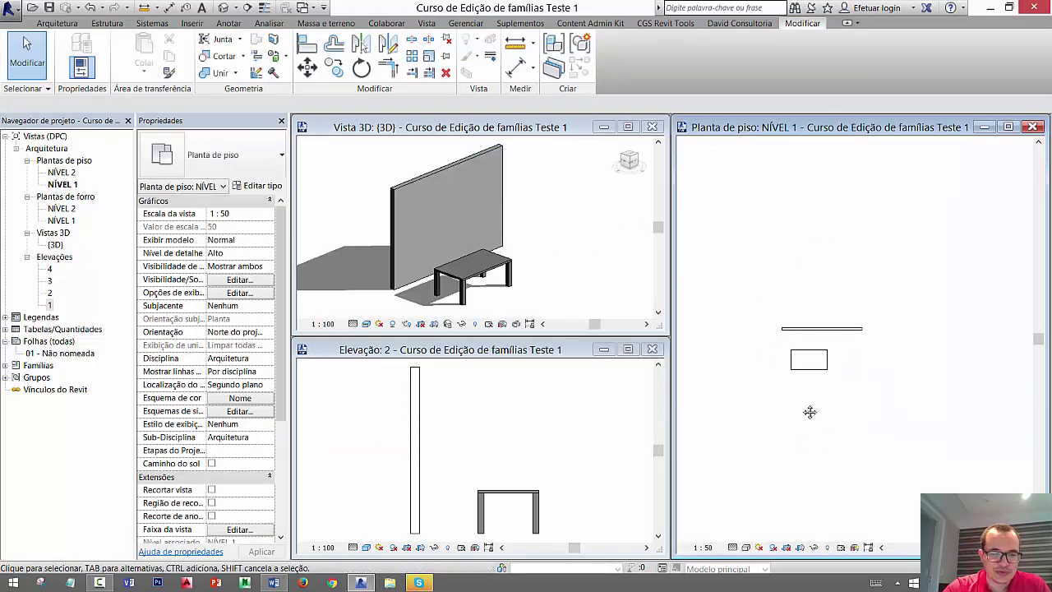
- Turn on Elevações in the plan's annotation category visibility settings
key("v")
key("v")
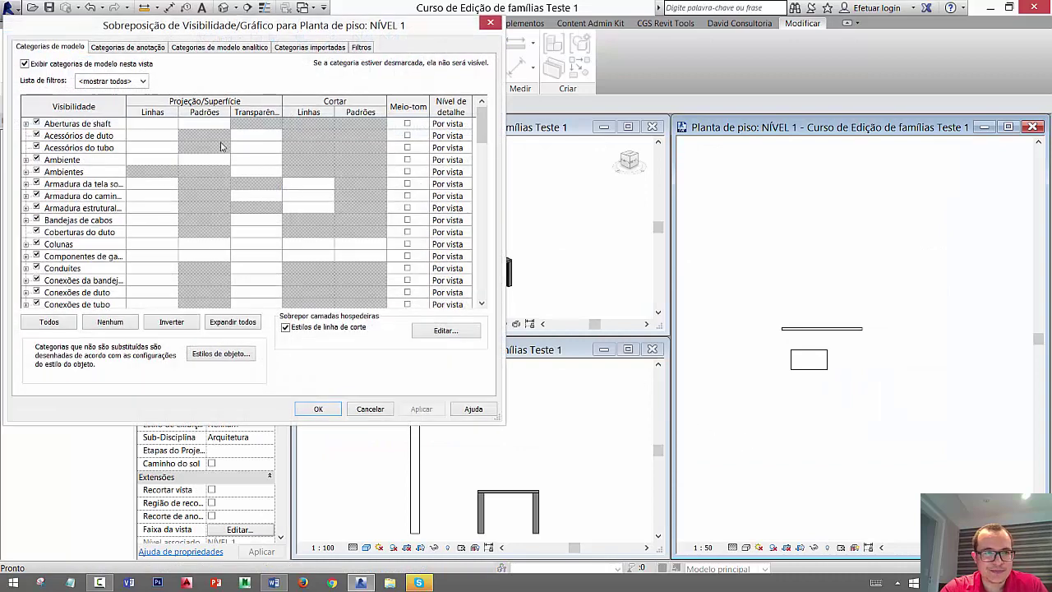
left_click(125, 46)
left_click(38, 304)
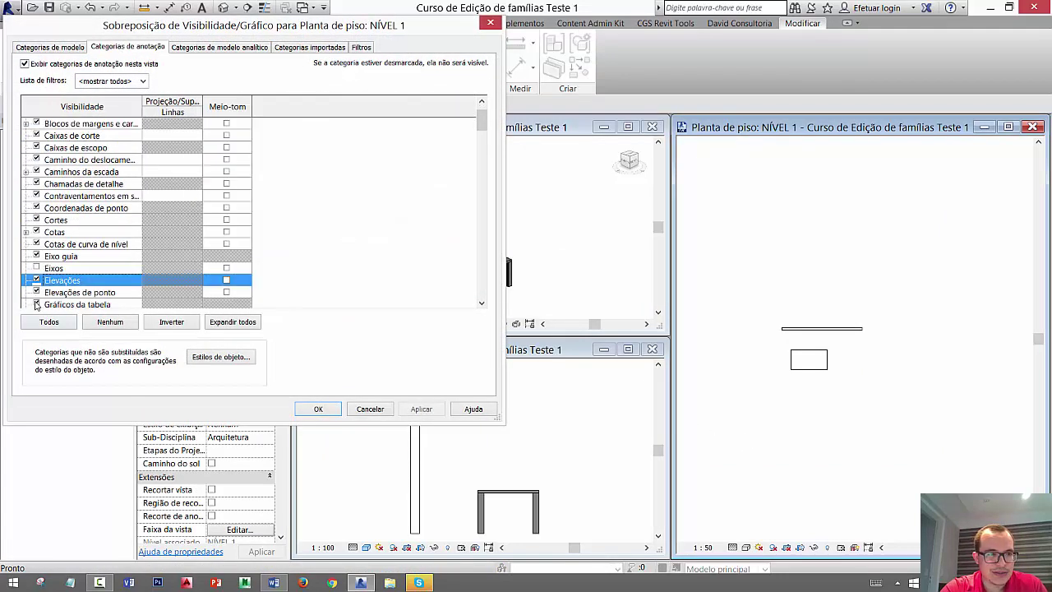
left_click(317, 410)
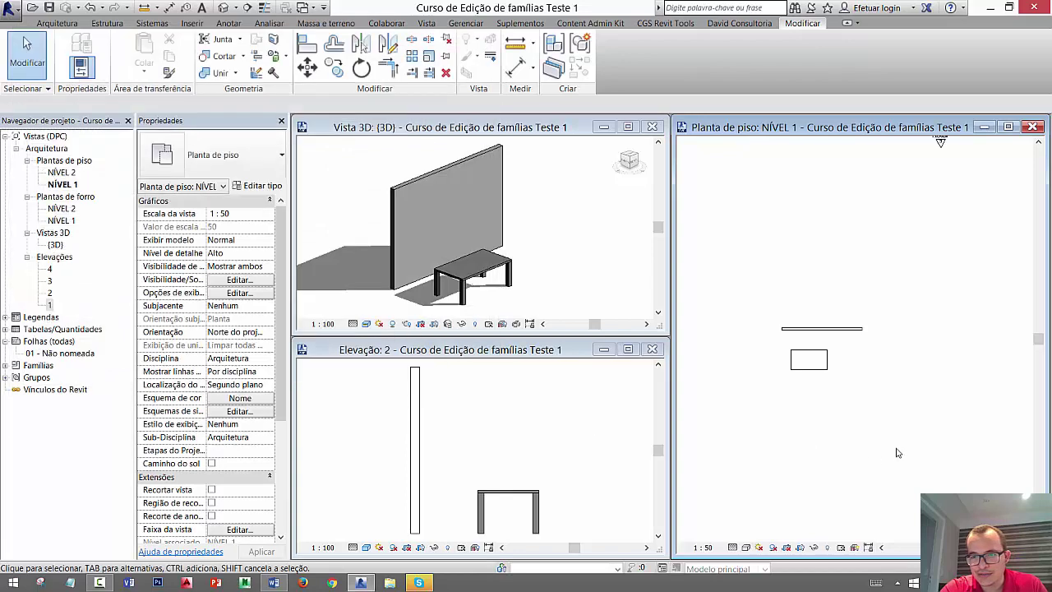
- Drag elevation 1's far clip boundary beyond the wall behind the table
scroll(846, 386, "down", 1)
scroll(840, 372, "down", 1)
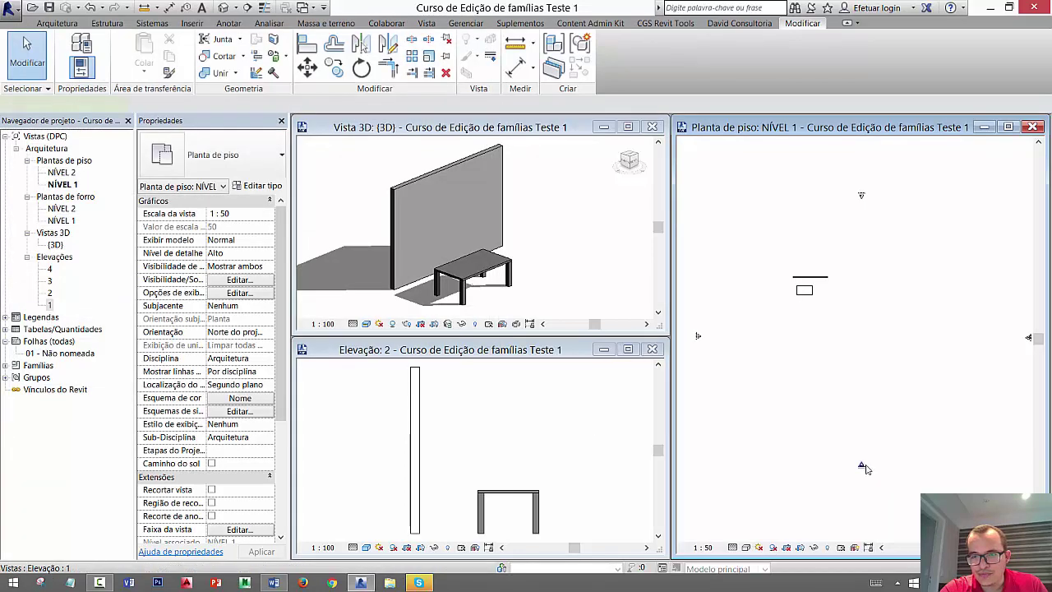
left_click(874, 517)
scroll(846, 377, "down", 1)
middle_click_drag(853, 413, 834, 432)
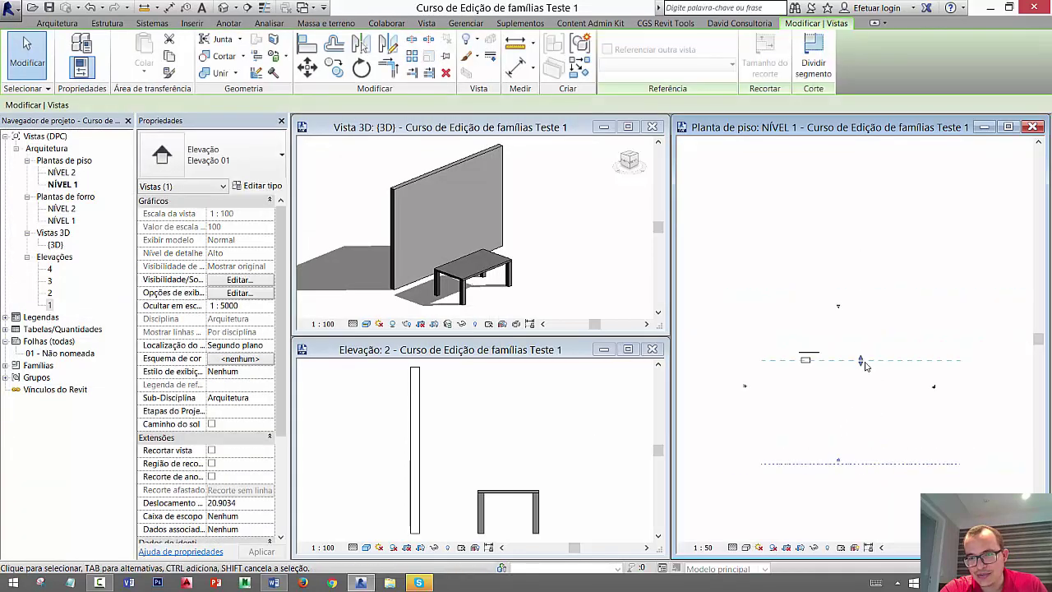
left_click_drag(860, 359, 856, 297)
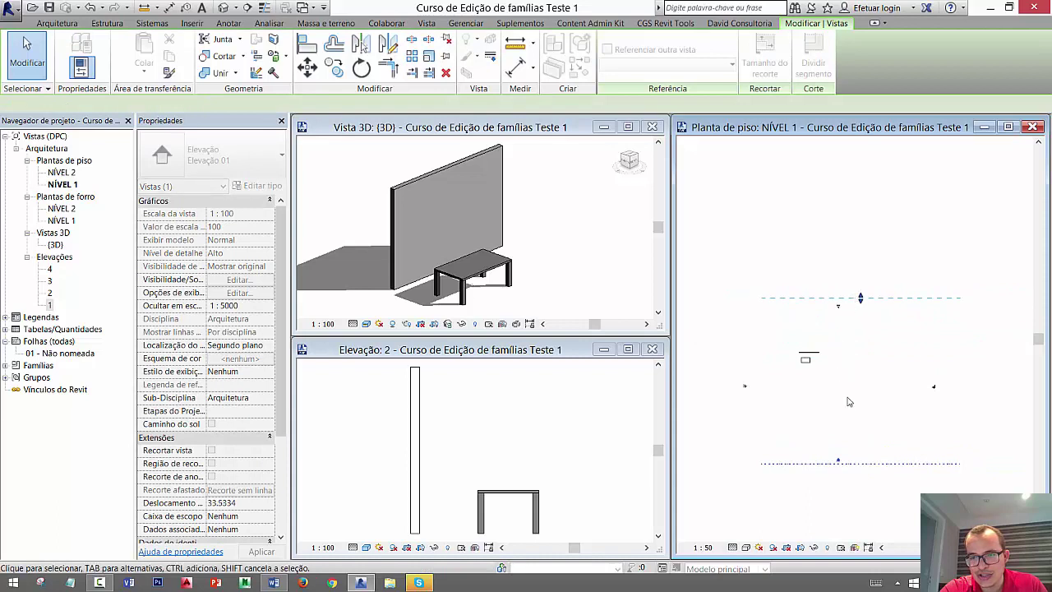
left_click(847, 399)
scroll(836, 440, "up", 2)
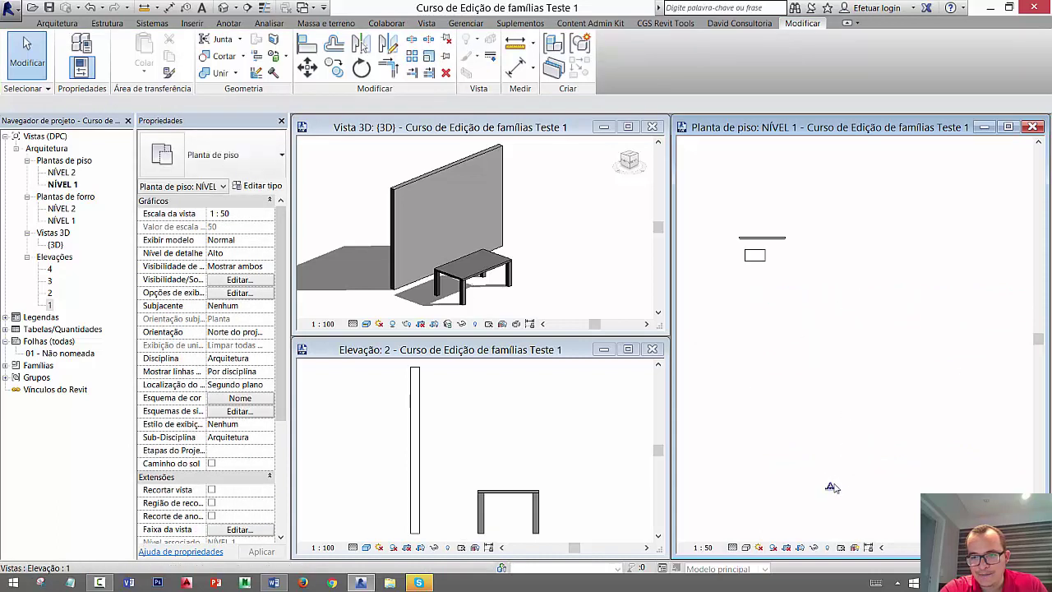
left_click_drag(836, 479, 795, 509)
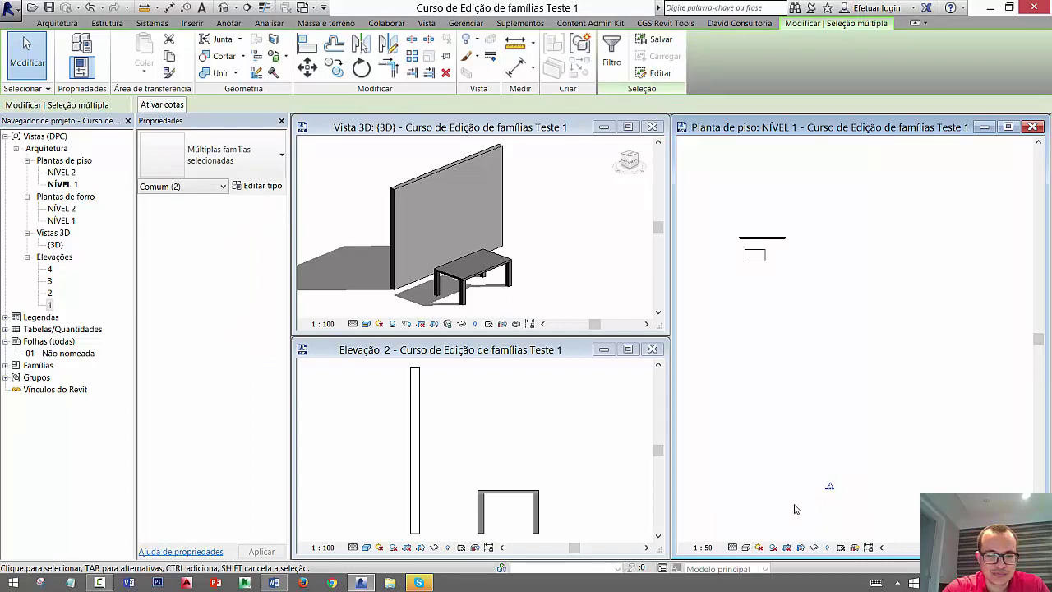
key("Escape")
- Zoom the Nível 1 plan to fit and open the Elevação 1 view
key("z")
key("f")
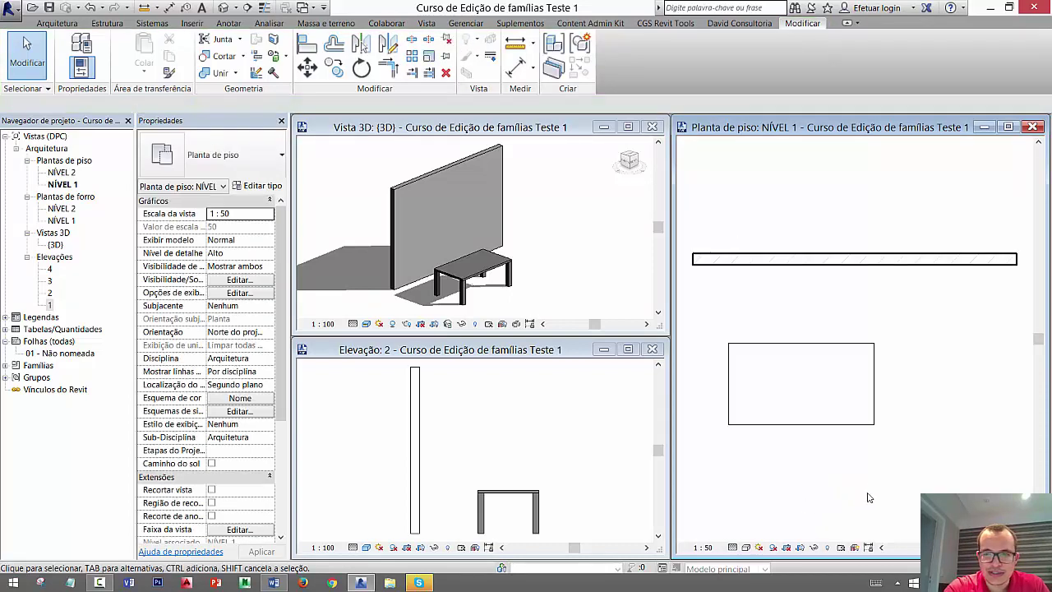
scroll(805, 472, "down", 2)
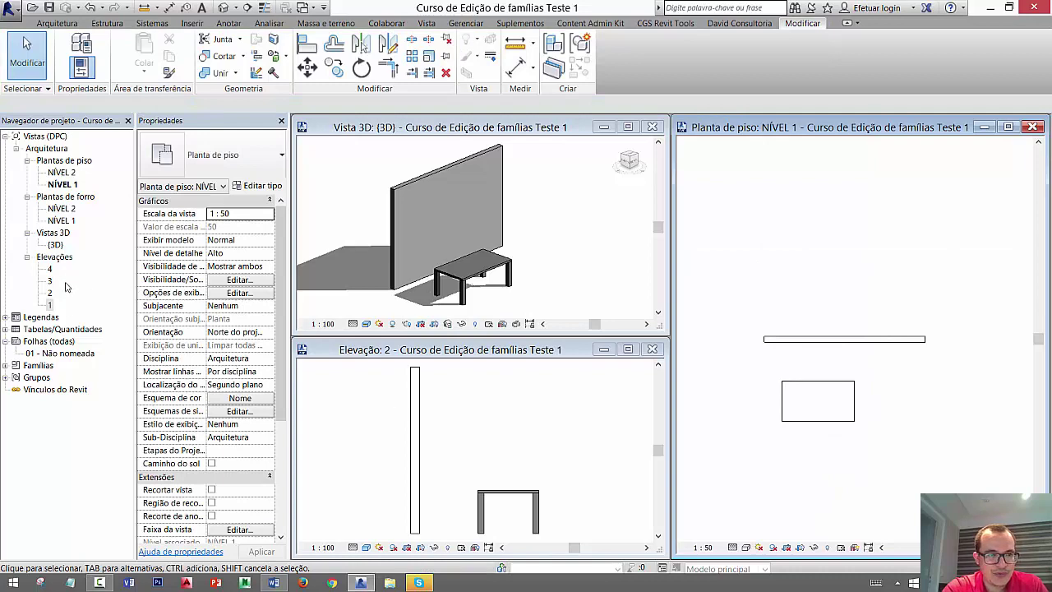
left_click(54, 306)
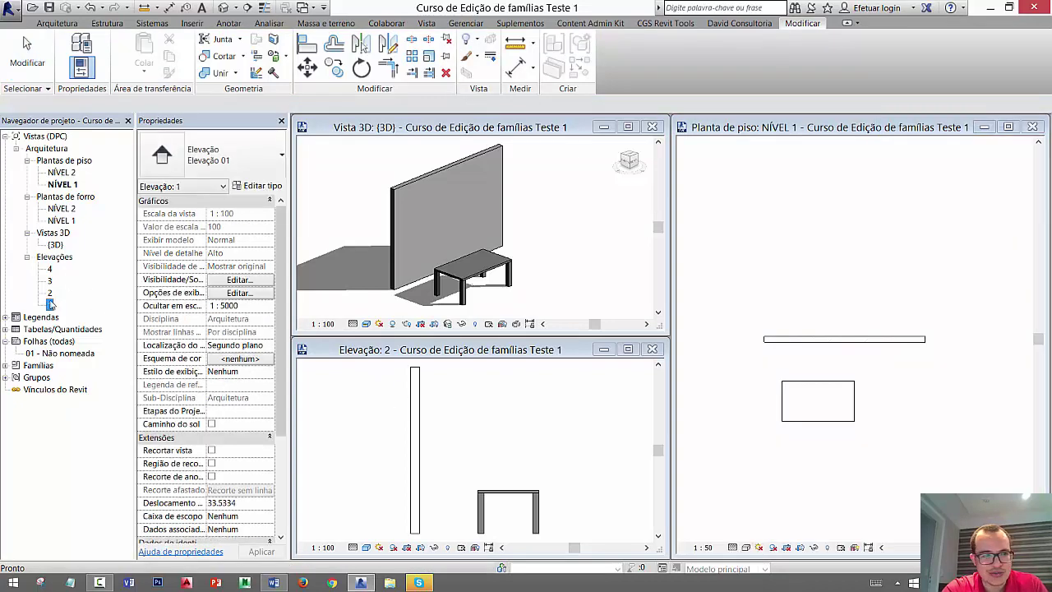
double_click(49, 306)
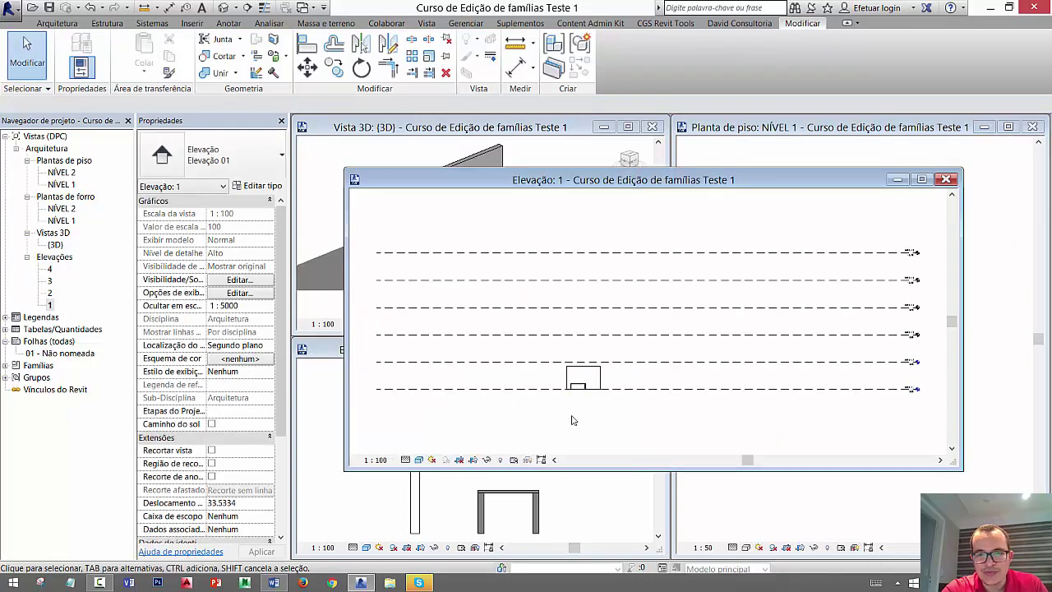
- Set Elevação 1's view template to None and confirm the change
left_click(660, 390)
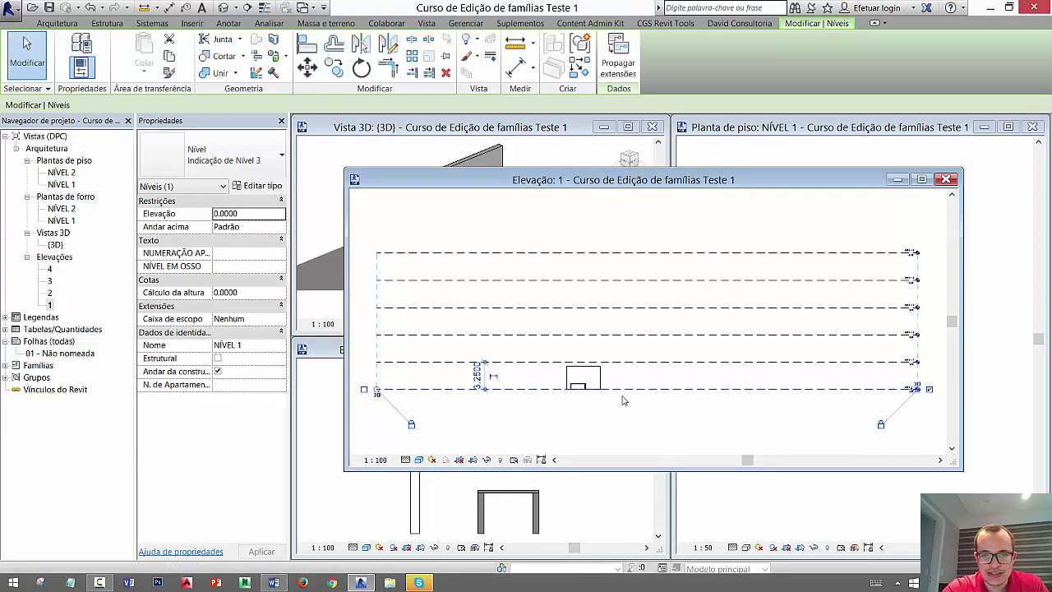
left_click(622, 400)
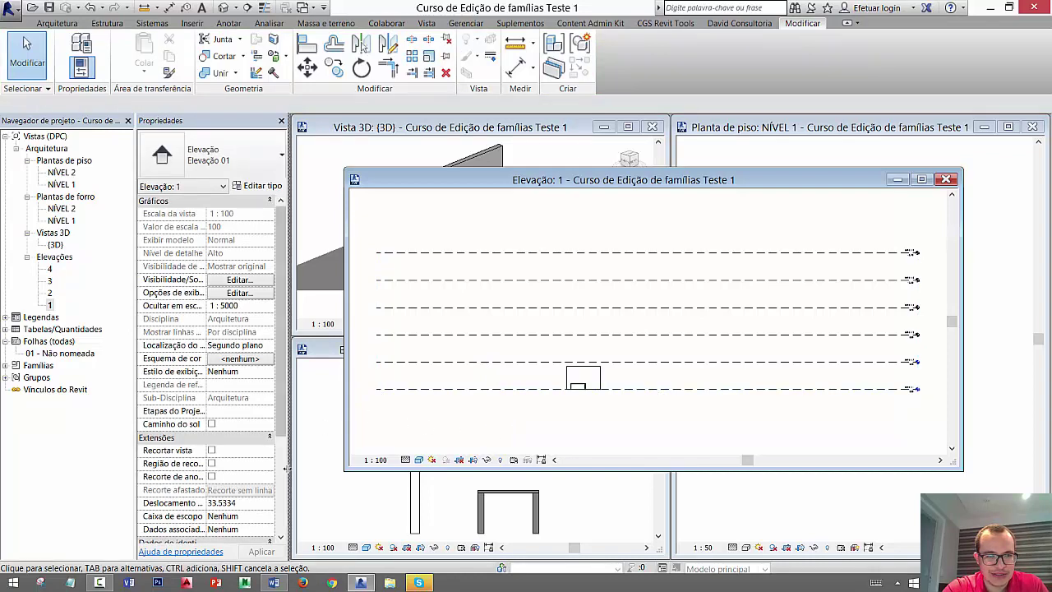
scroll(279, 428, "down", 5)
left_click(261, 413)
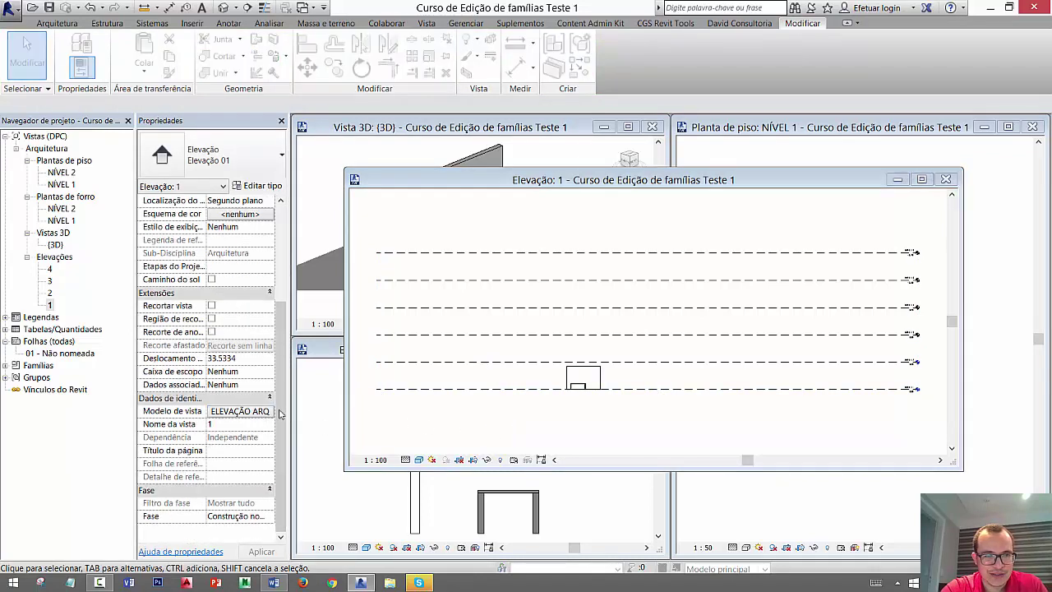
left_click(357, 257)
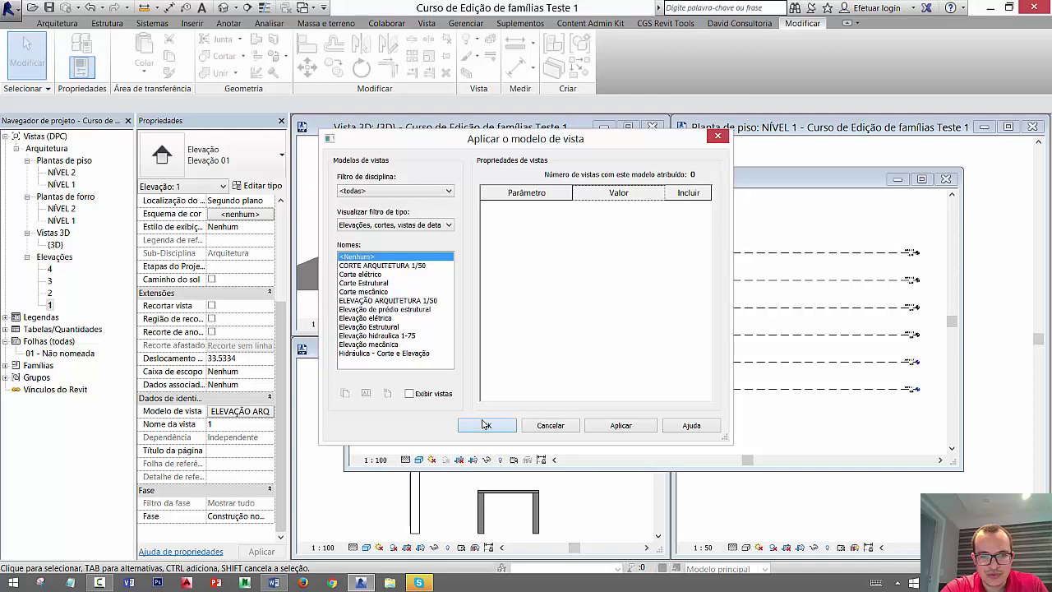
left_click(486, 425)
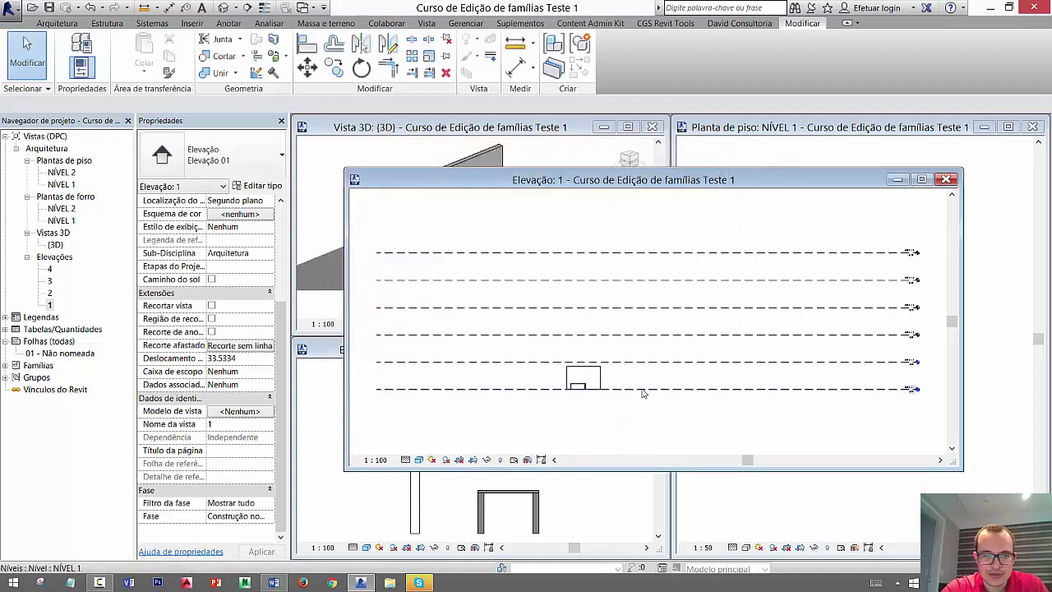
left_click(643, 391)
key("Escape")
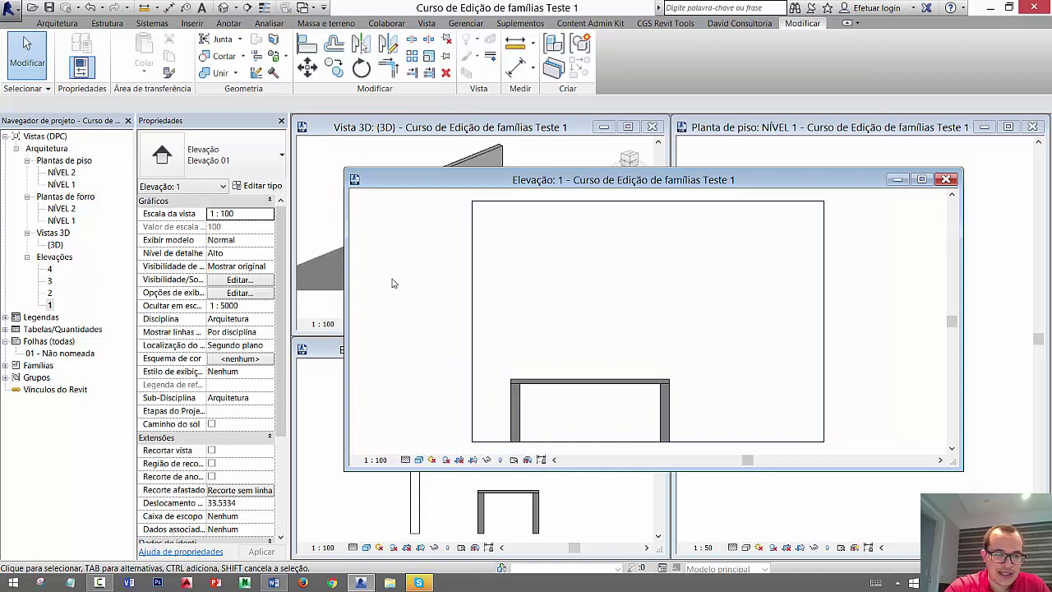
- Tile all open views (WT), zoom every view to fit (ZA), and make Elevação 1 active
key("w")
key("t")
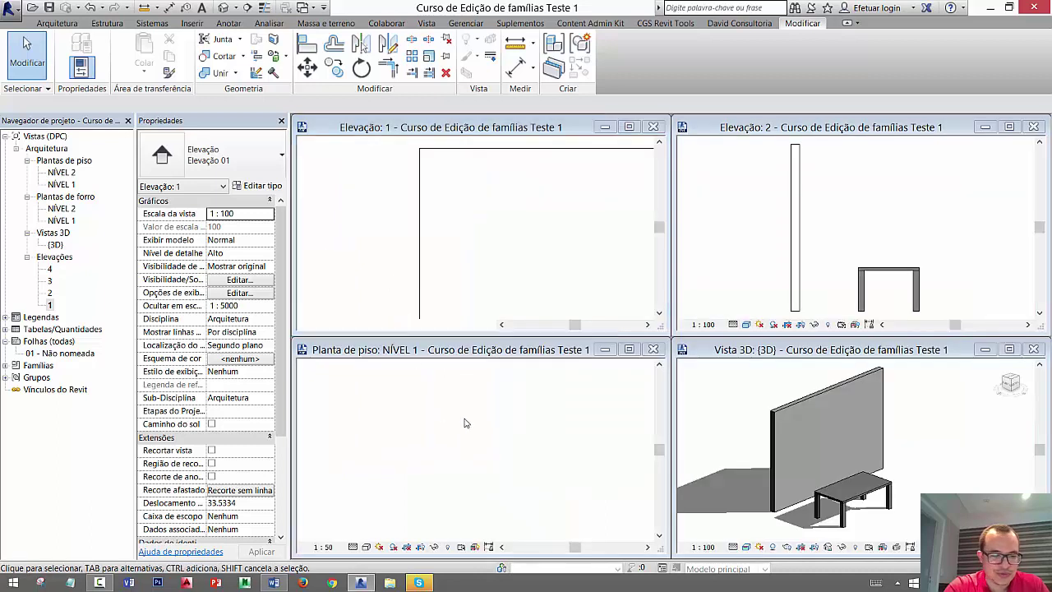
left_click(464, 422)
key("z")
key("a")
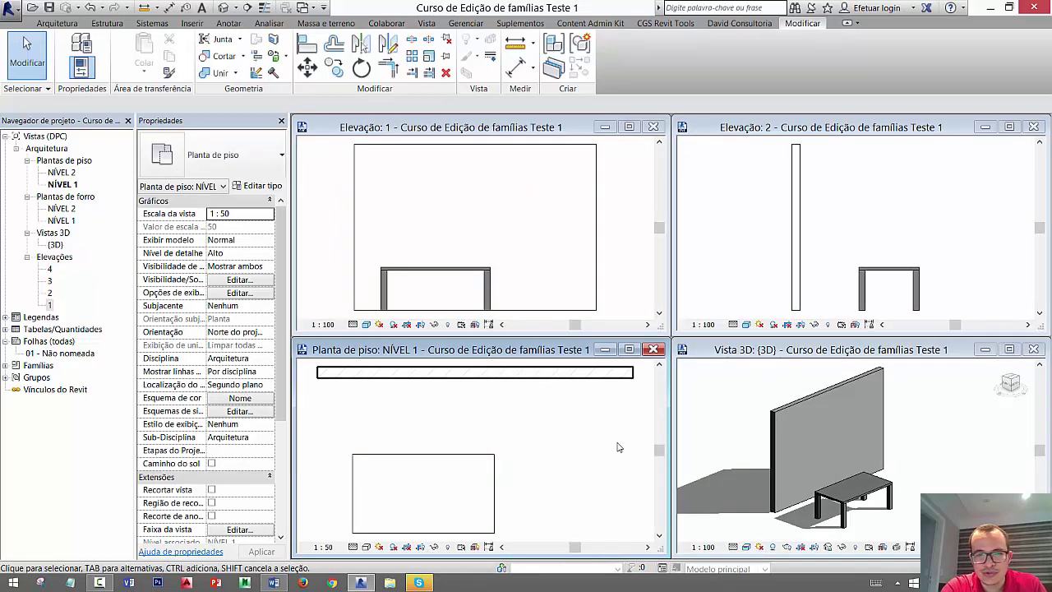
left_click(621, 277)
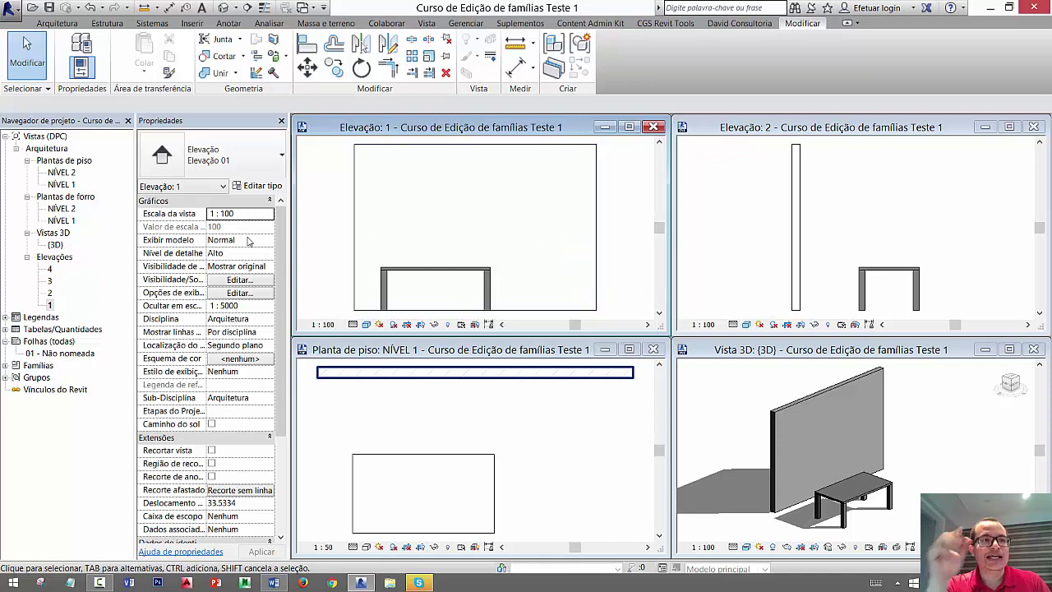
- Create an in-place model in the Mobiliário category, keeping the name Mobiliário 2
key("f")
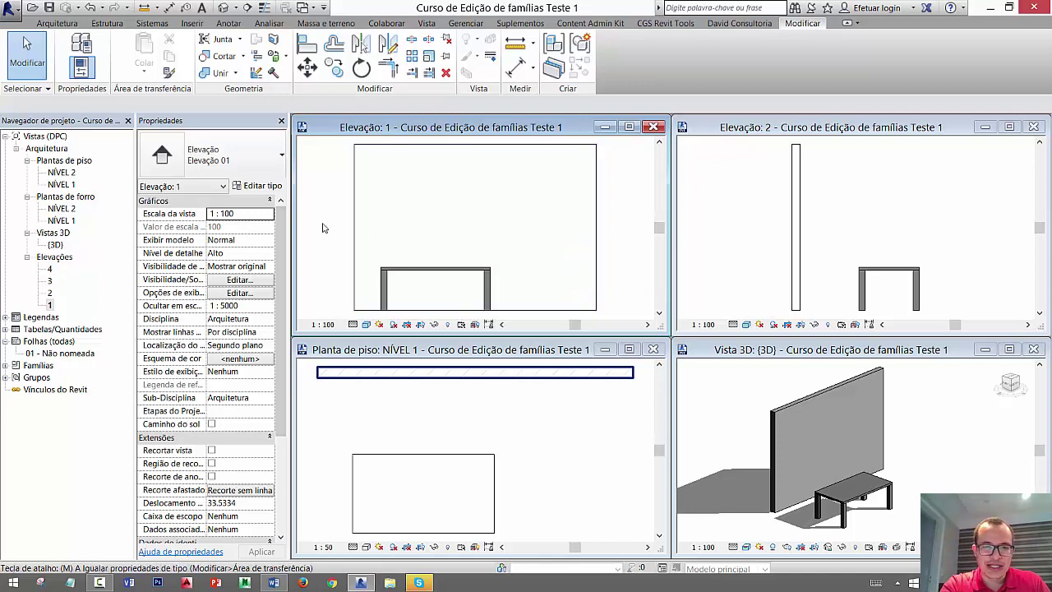
key("c")
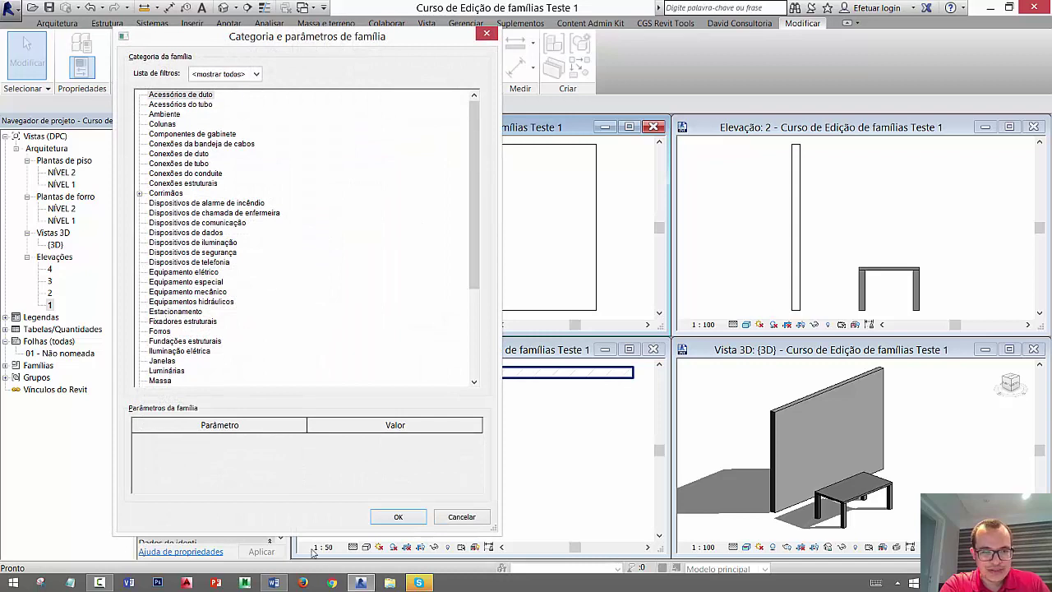
left_click_drag(290, 534, 294, 557)
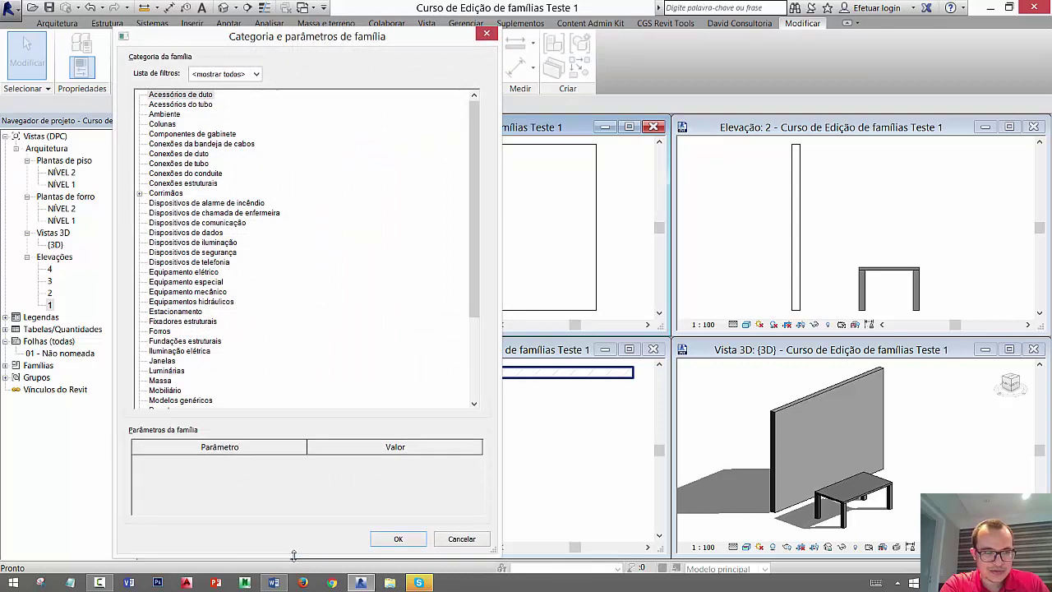
left_click(173, 391)
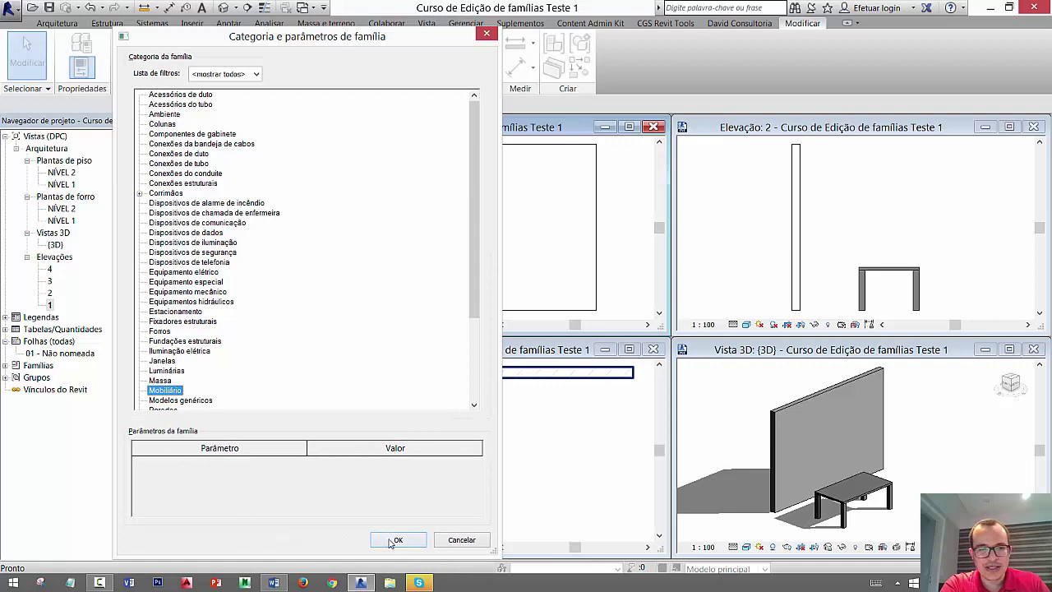
left_click(398, 539)
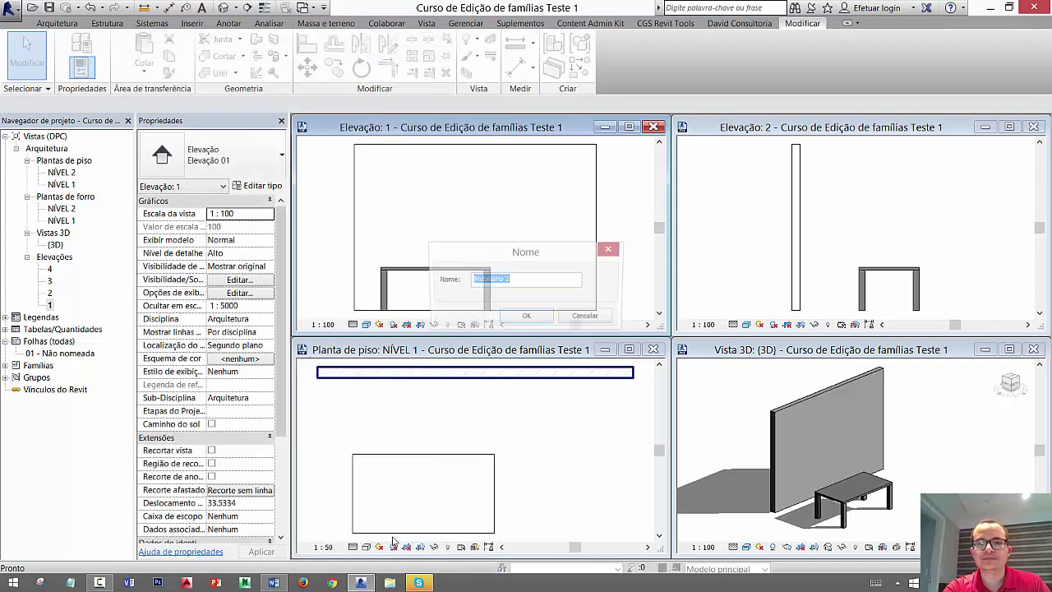
left_click(528, 320)
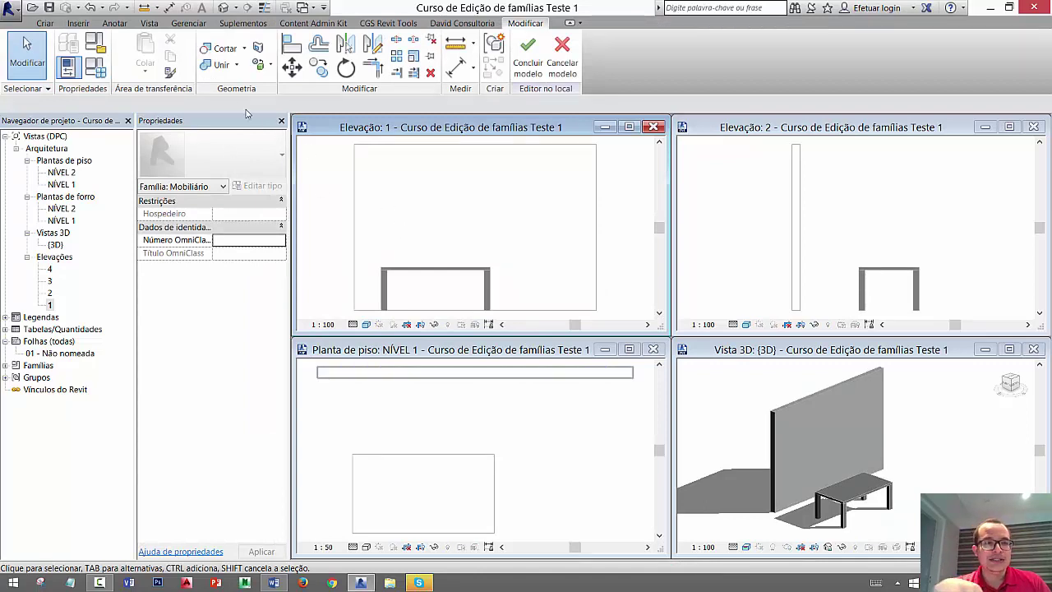
- Start an Extrusão from the Criar tab with the work plane set to Selecionar um plano
left_click(44, 23)
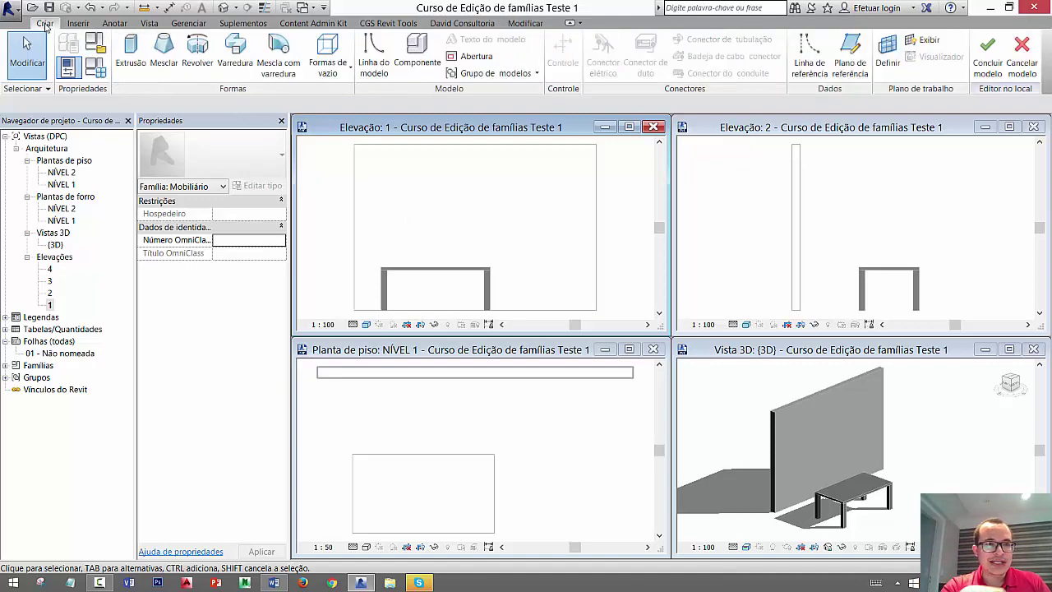
left_click(128, 56)
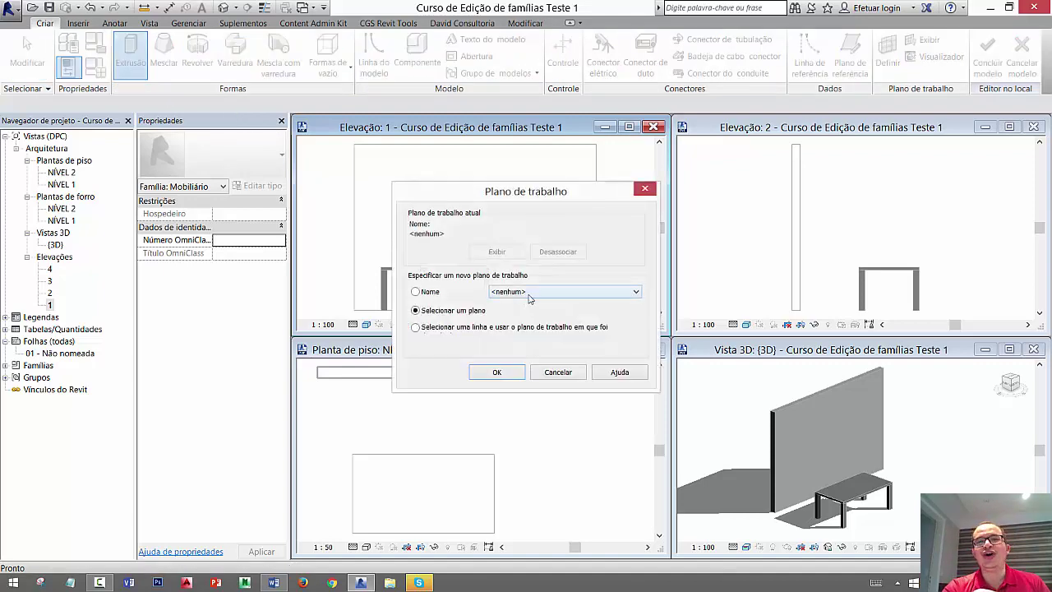
left_click_drag(589, 200, 716, 228)
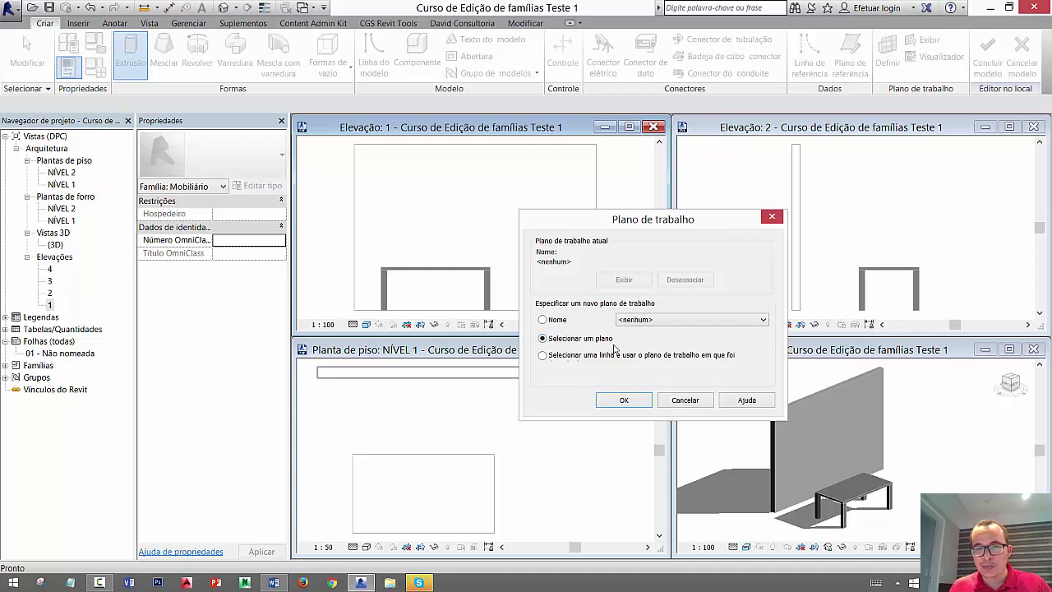
left_click(623, 400)
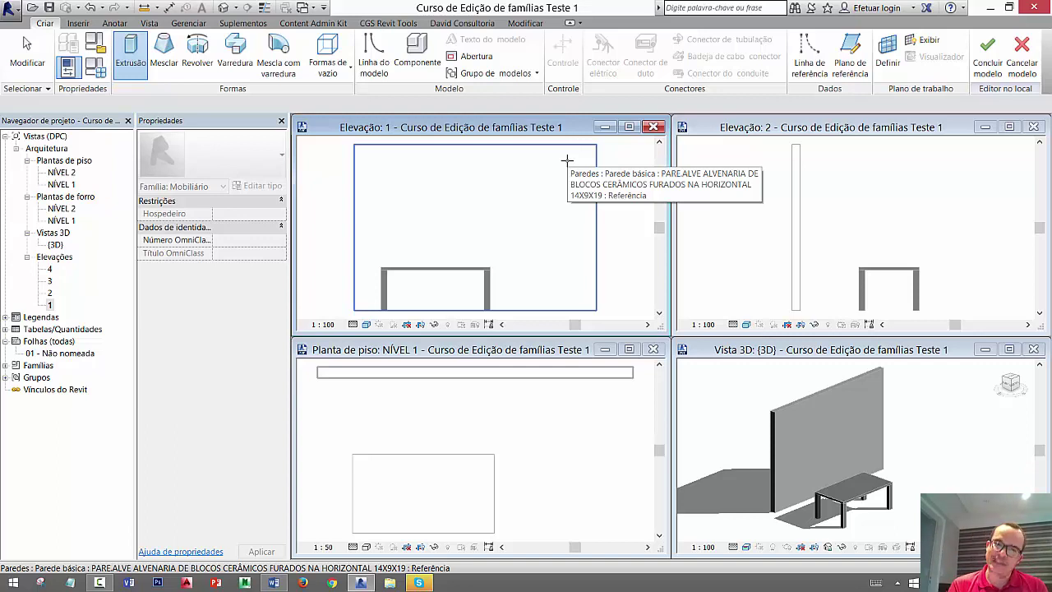
- Sketch the shelf's 1.6000-long rectangle on the wall face
left_click(566, 160)
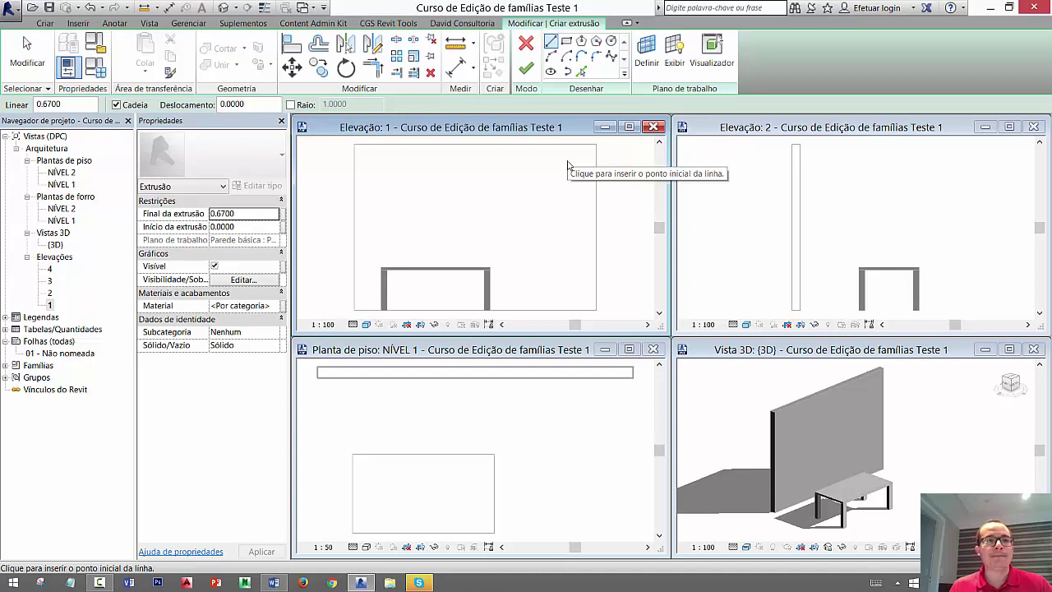
left_click(250, 227)
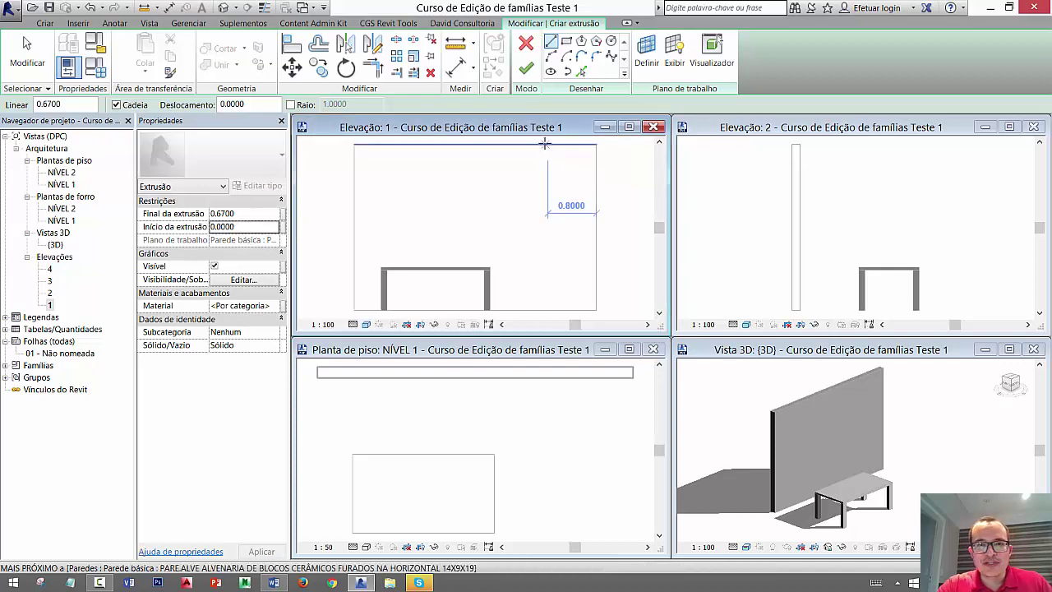
left_click(566, 41)
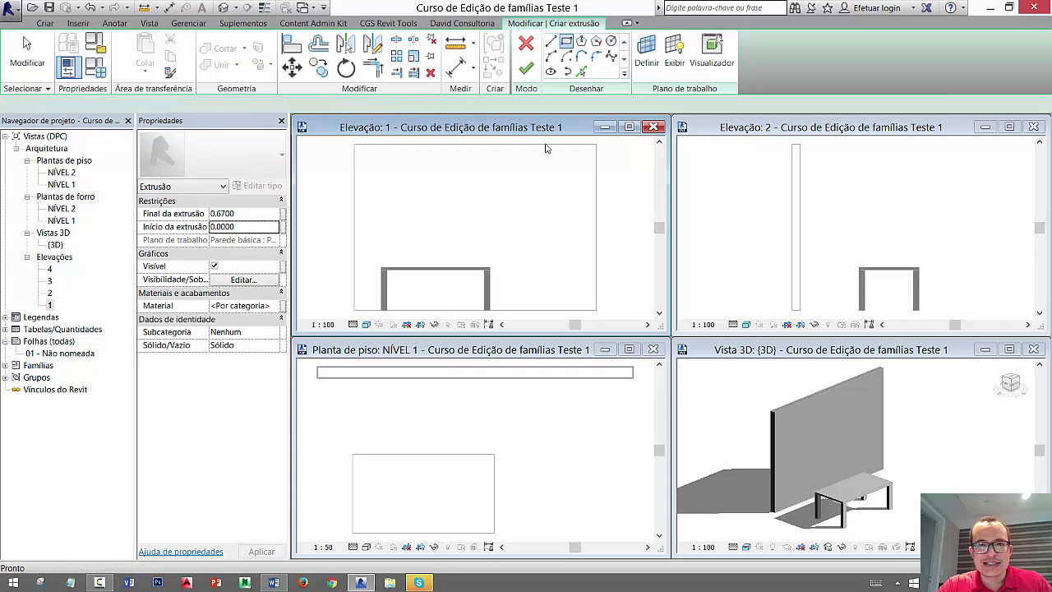
left_click(413, 199)
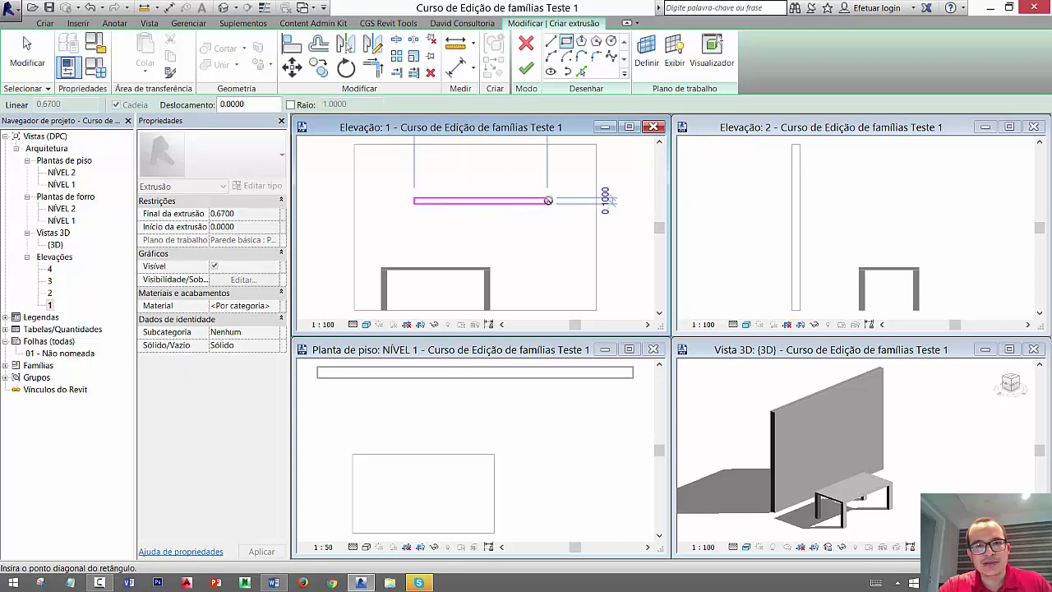
left_click(548, 202)
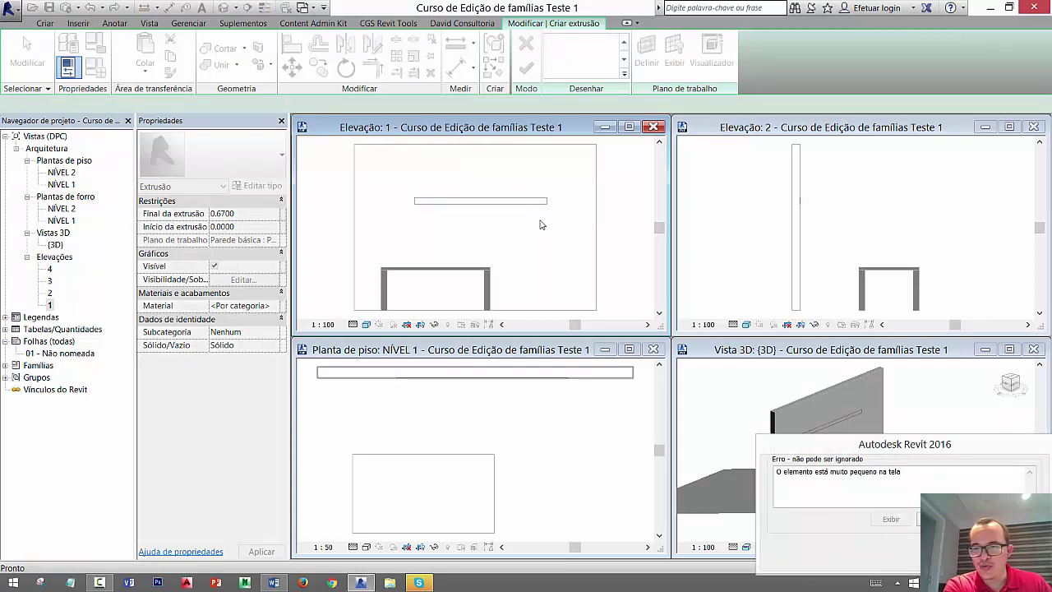
key("Escape")
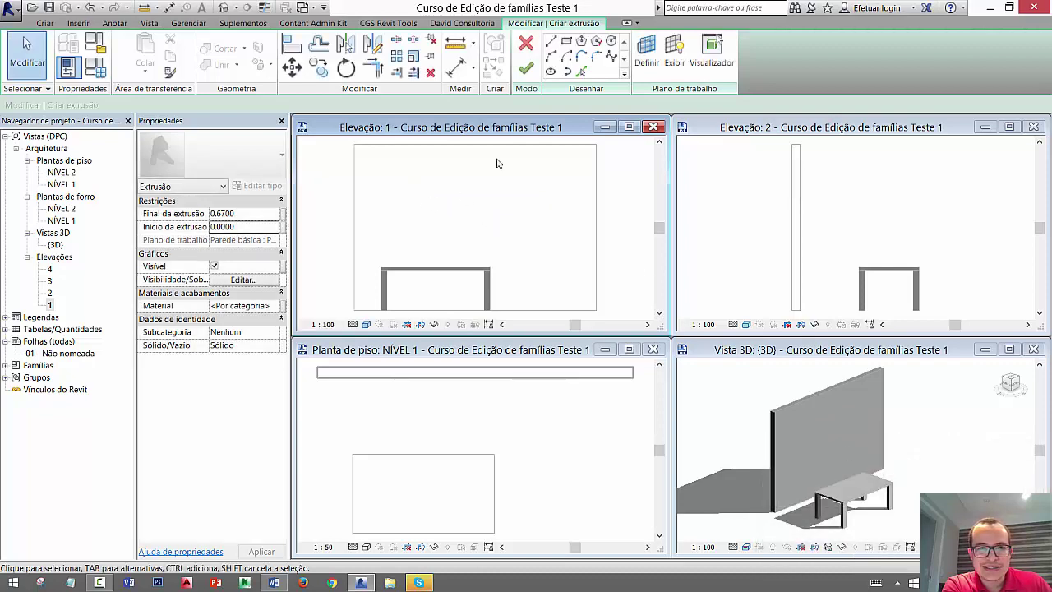
left_click(566, 41)
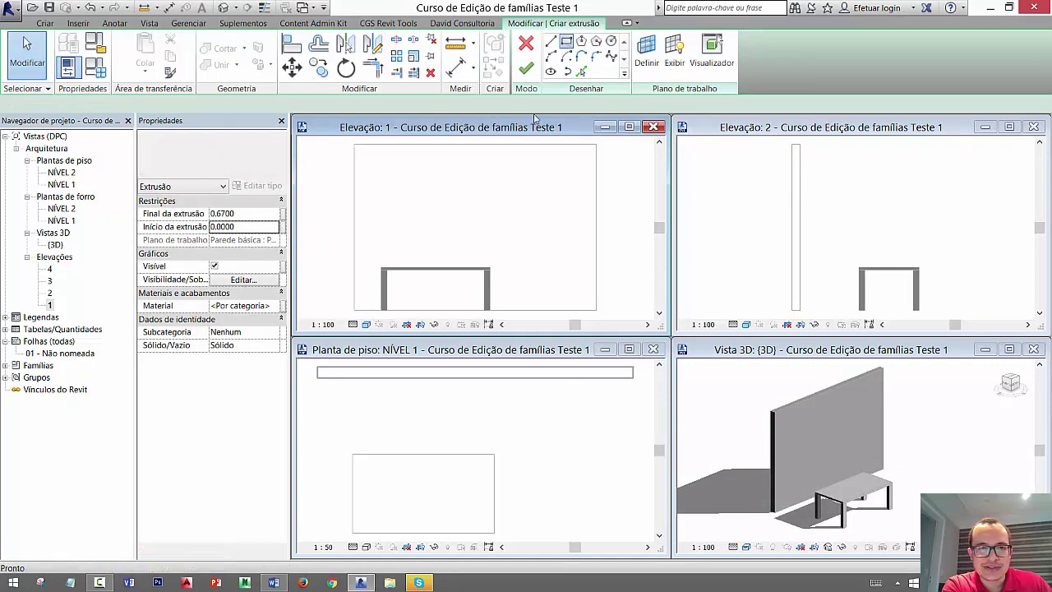
left_click(417, 198)
left_click(515, 195)
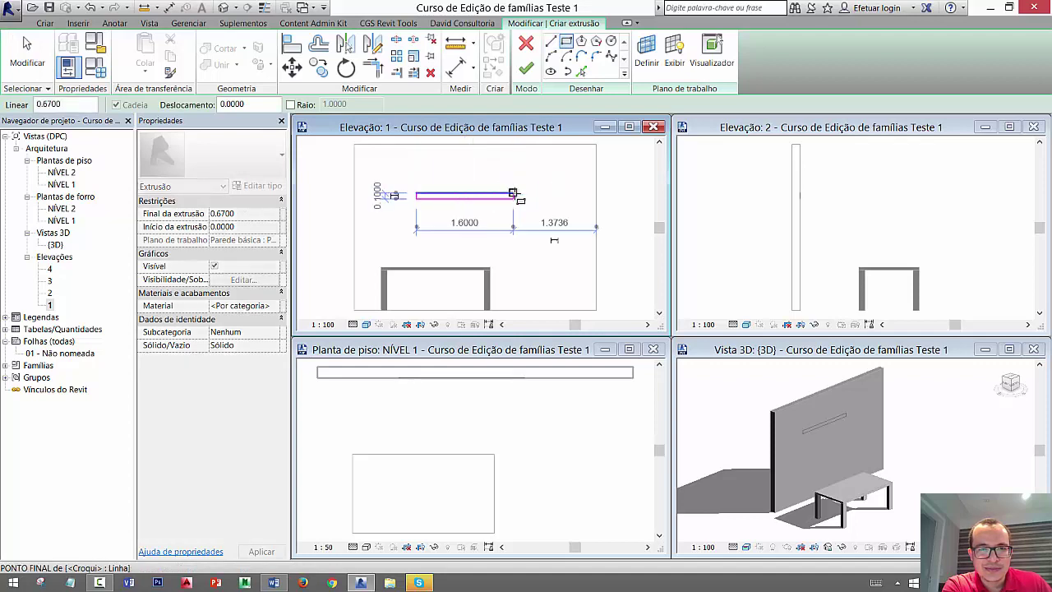
key("Escape")
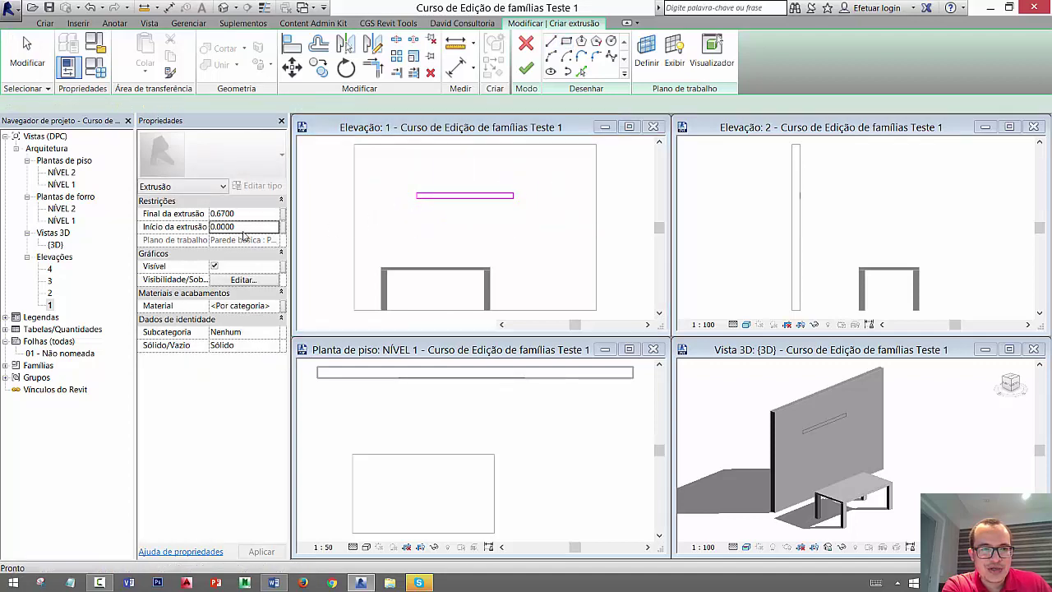
- Enter .2 as the extrusion end, make the shelf 0.0500 thick, and finish the sketch
left_click(247, 215)
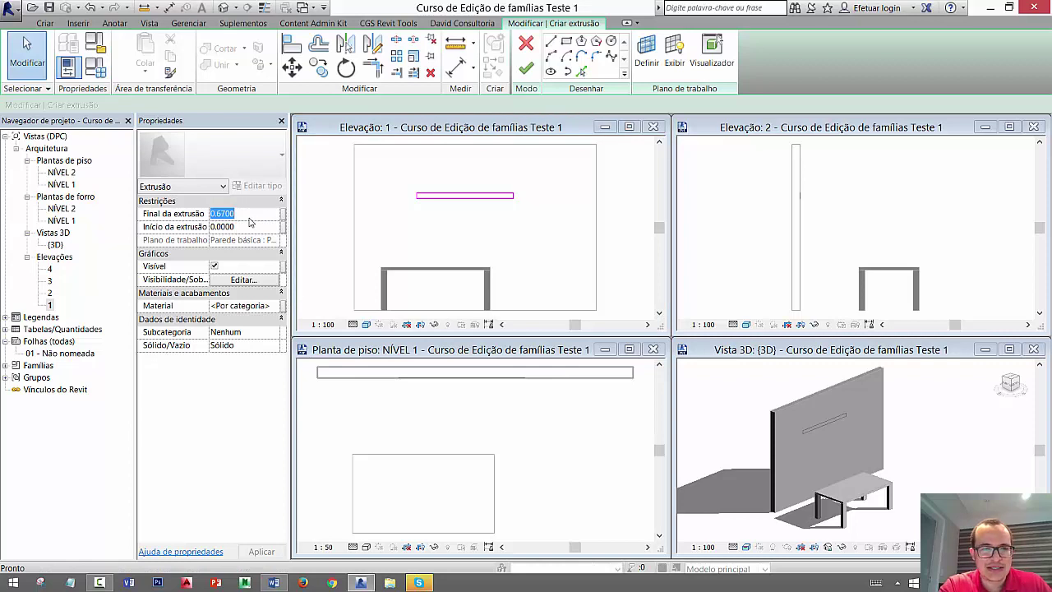
type(".2")
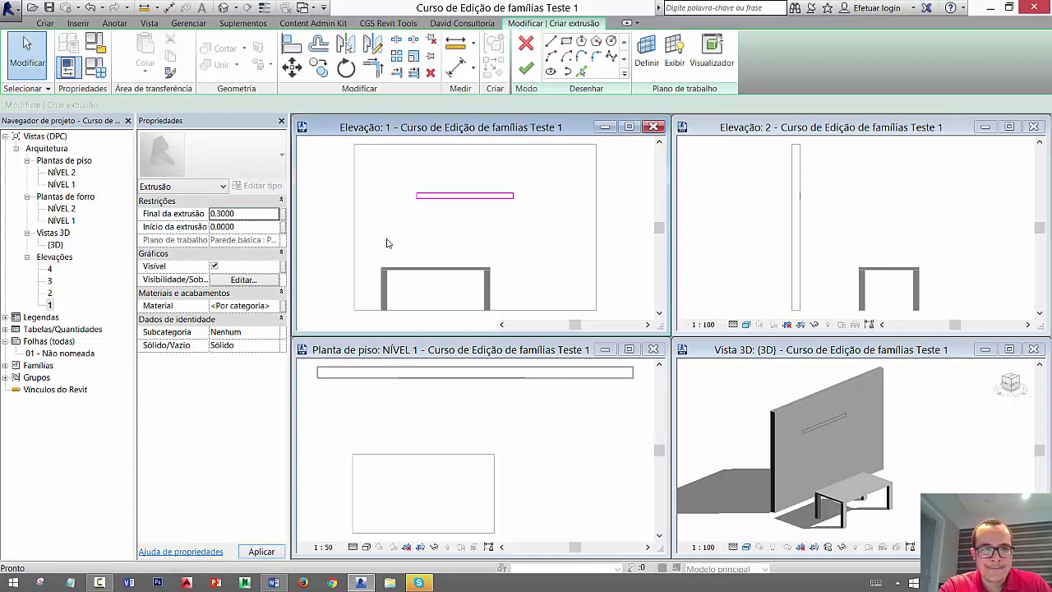
left_click(457, 204)
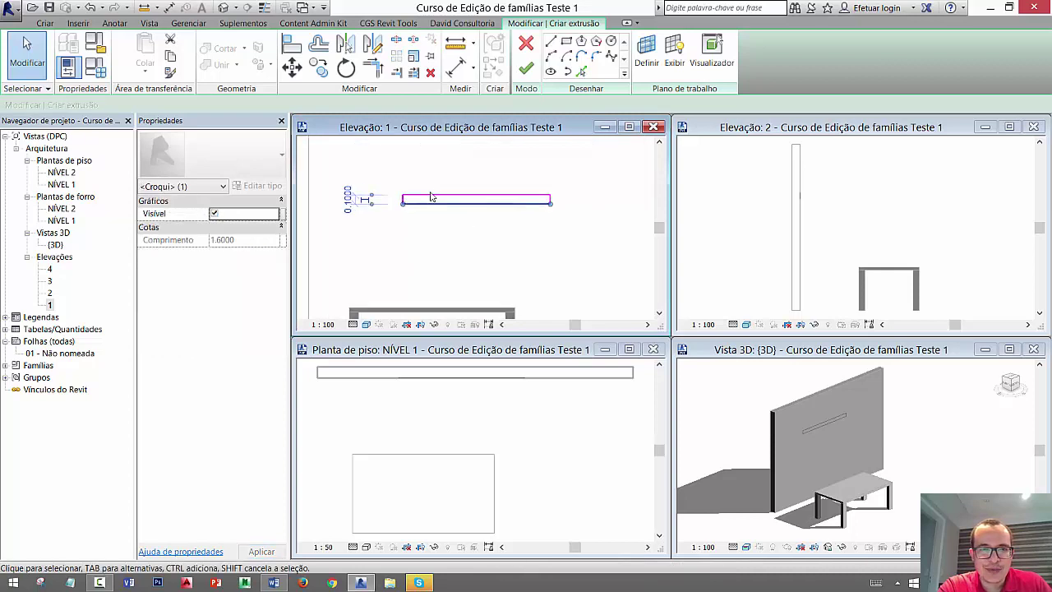
scroll(439, 191, "up", 2)
left_click(320, 202)
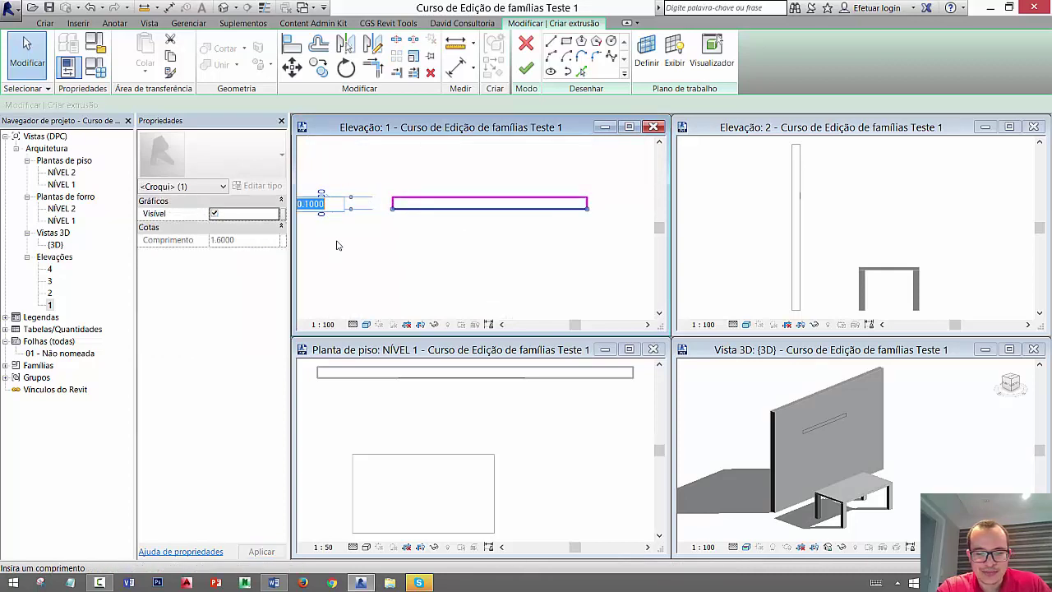
key("BackSpace")
type(".05")
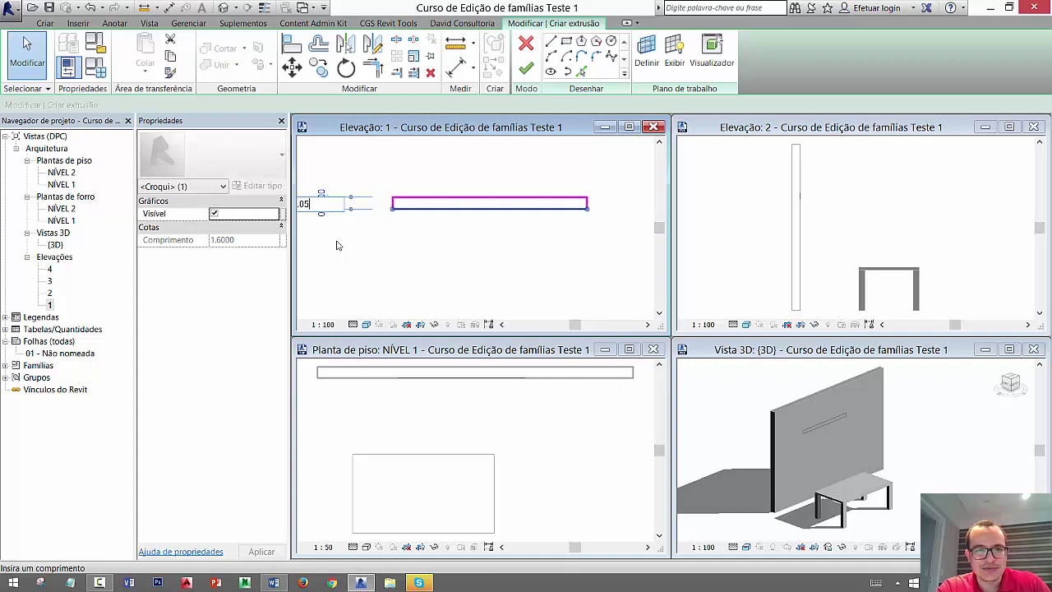
key("Return")
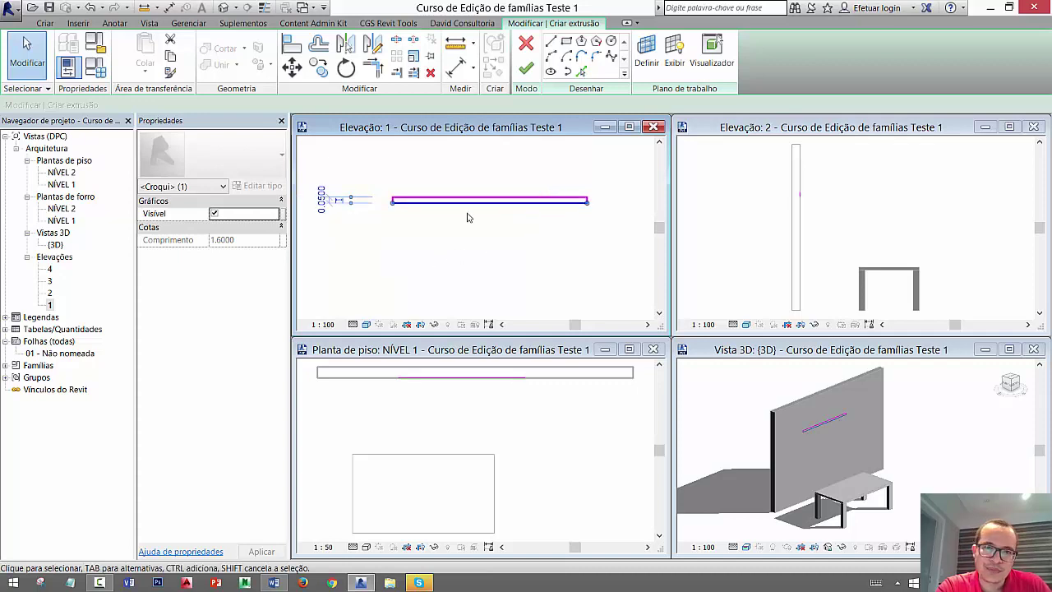
left_click(525, 68)
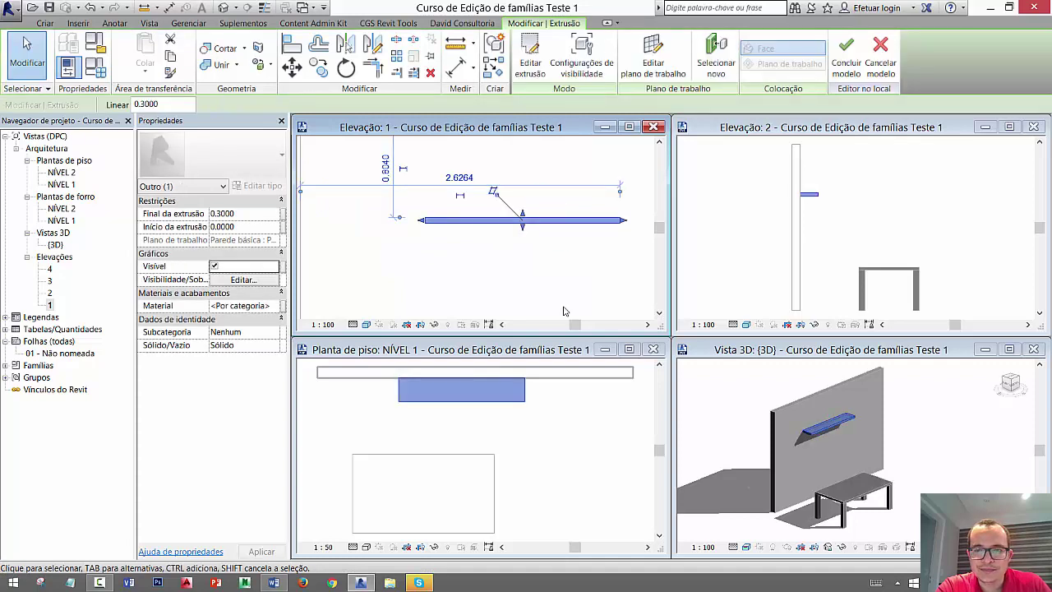
left_click(591, 282)
- Dimension the shelf's 0.30 projection from the wall face in the side elevation
left_click_drag(553, 294, 561, 305)
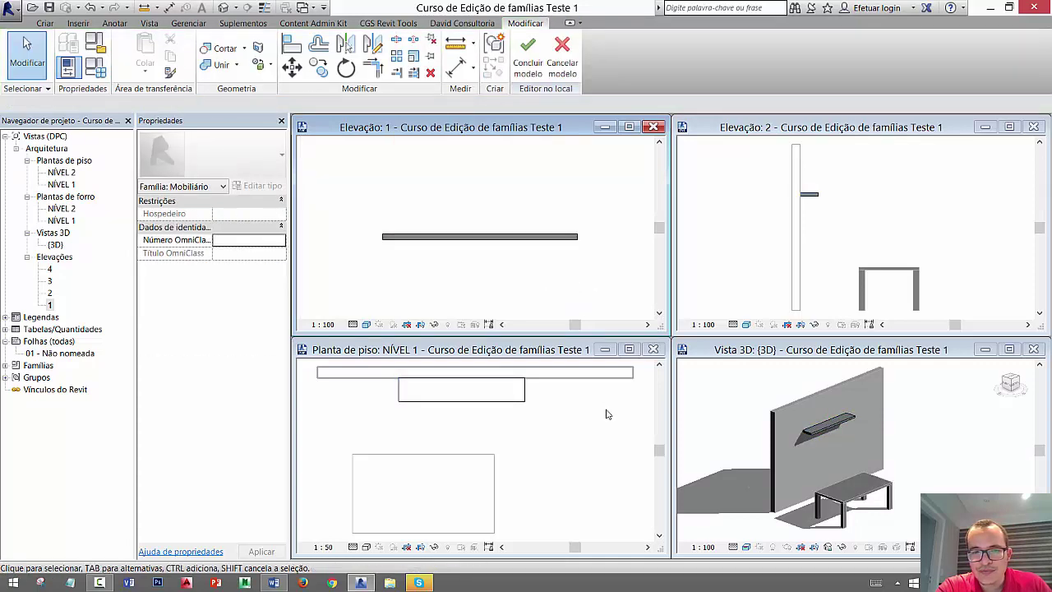
left_click(608, 414)
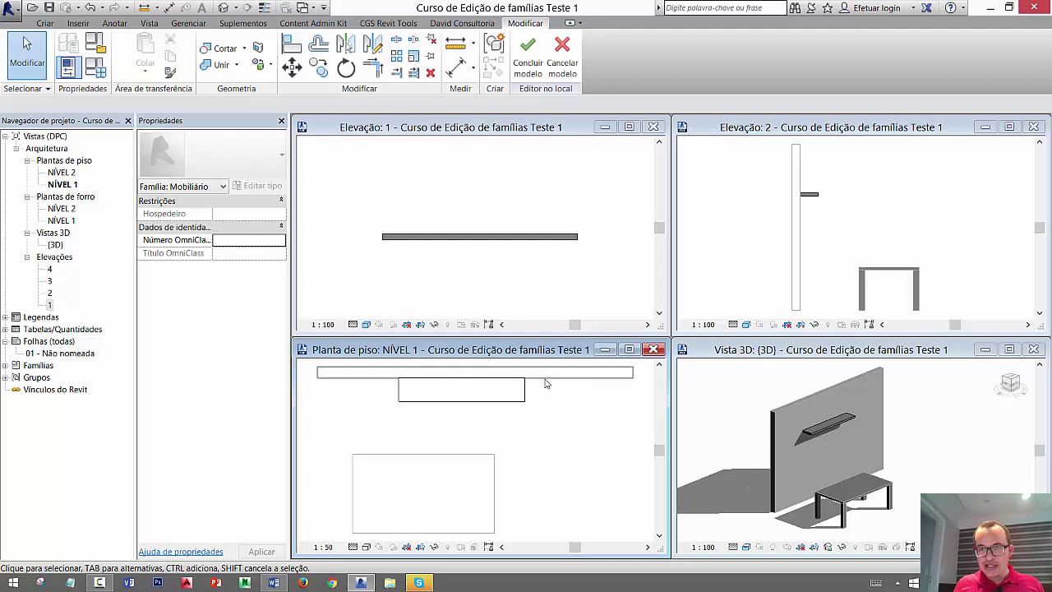
left_click(839, 241)
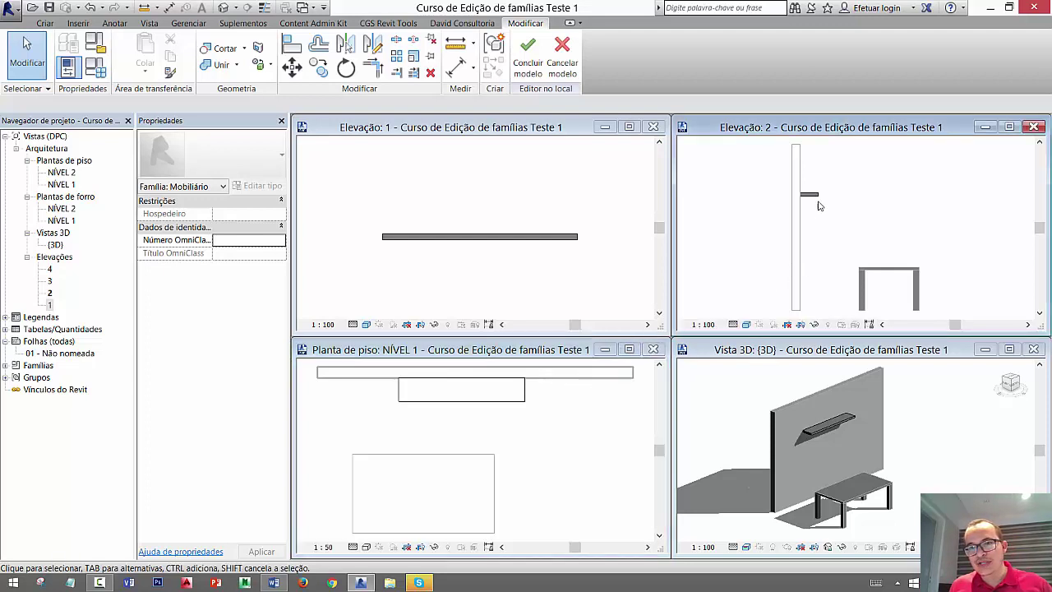
scroll(822, 201, "up", 3)
middle_click_drag(822, 198, 816, 233)
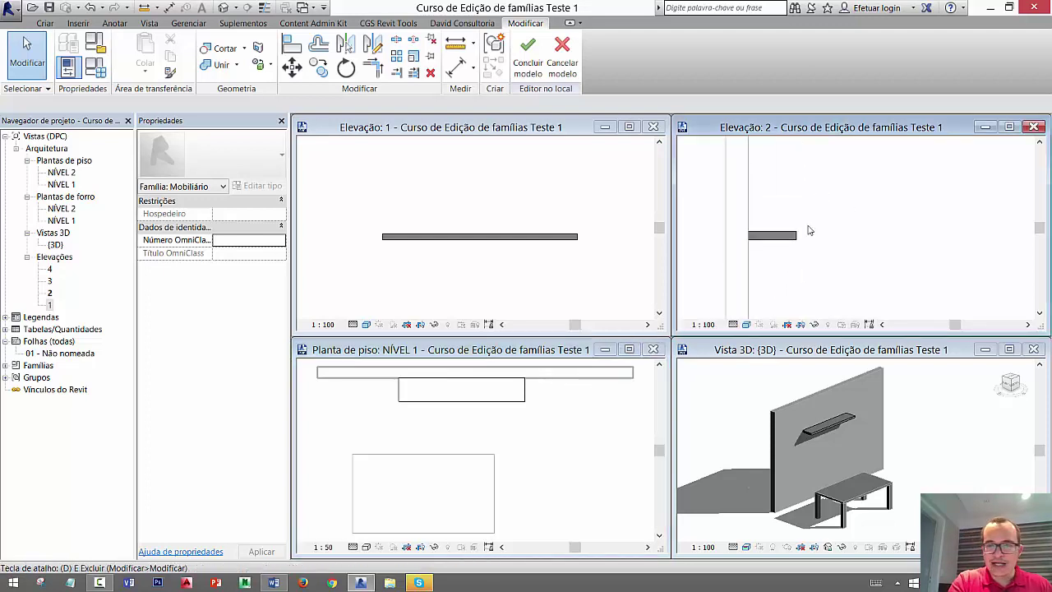
key("d")
key("i")
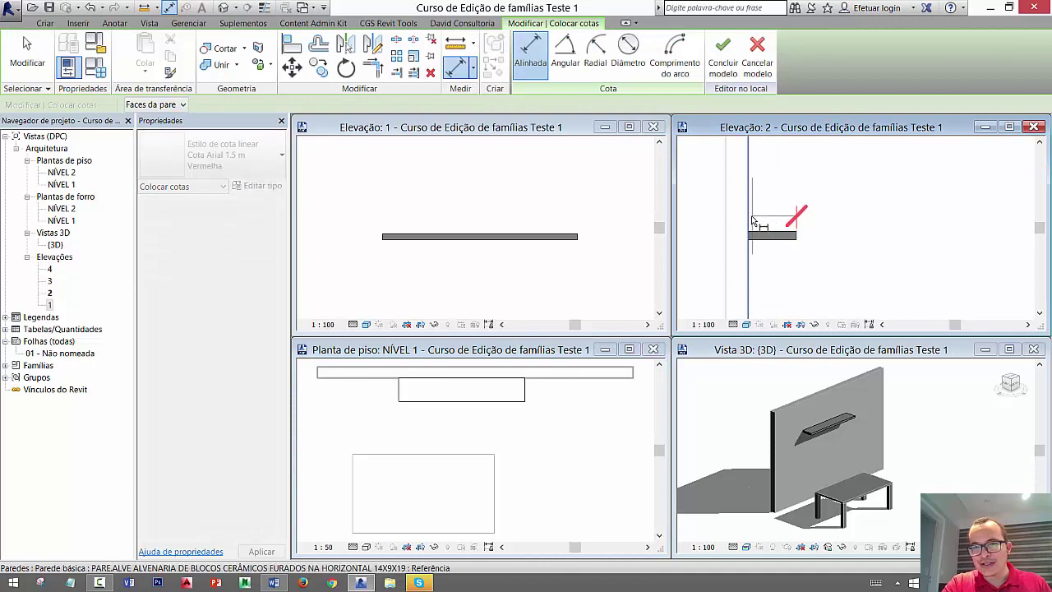
left_click(749, 223)
scroll(781, 206, "down", 2)
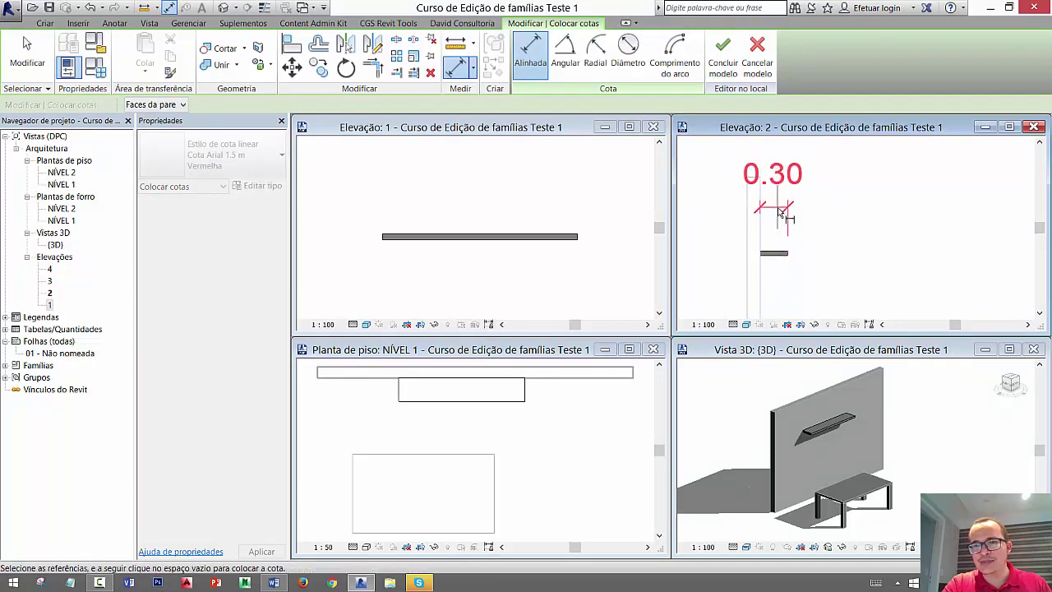
left_click(782, 208)
key("Escape")
key("Escape")
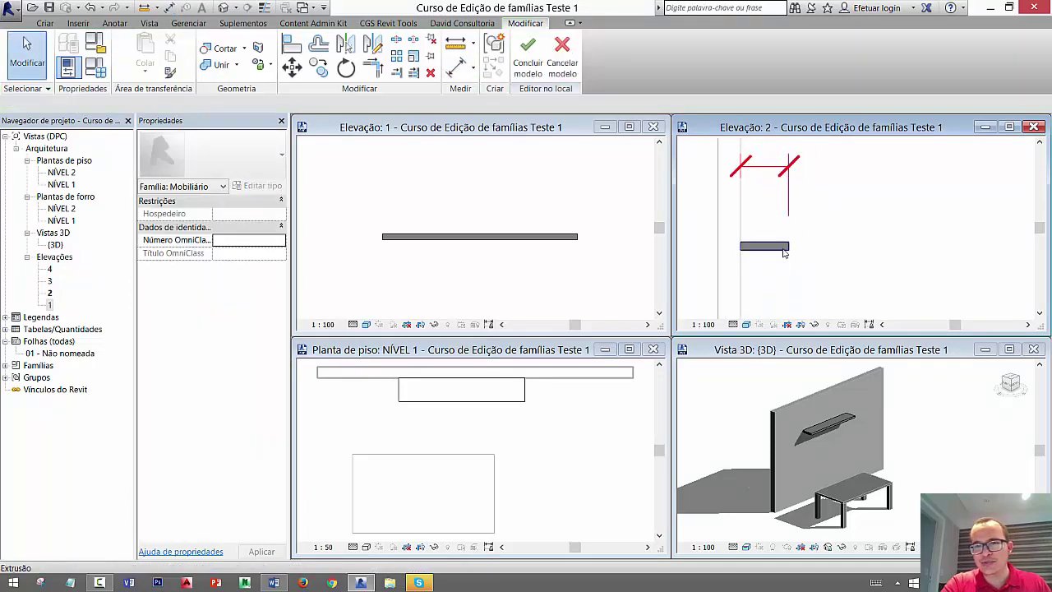
- Stretch the shelf end out to about 0.46 m and finish the in-place model
left_click(785, 248)
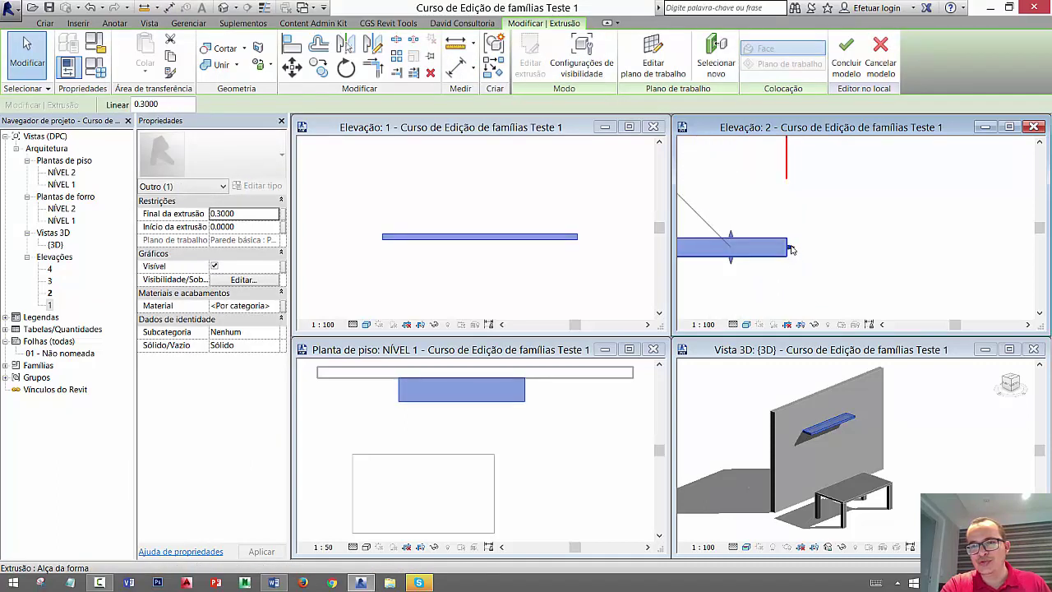
left_click_drag(792, 250, 813, 250)
scroll(844, 292, "down", 2)
scroll(844, 293, "down", 1)
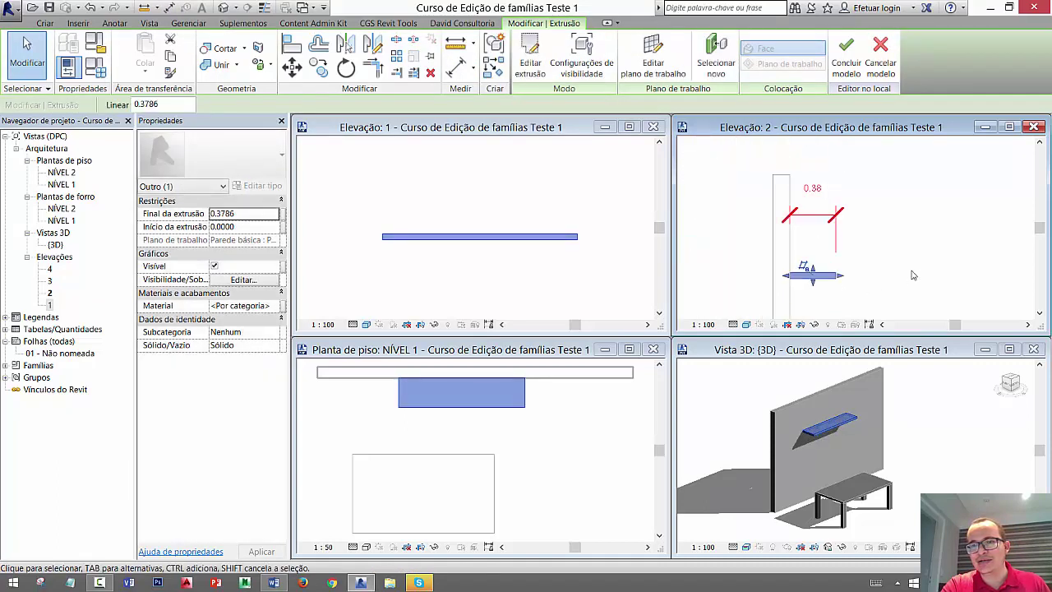
scroll(847, 260, "down", 1)
left_click_drag(795, 266, 807, 265)
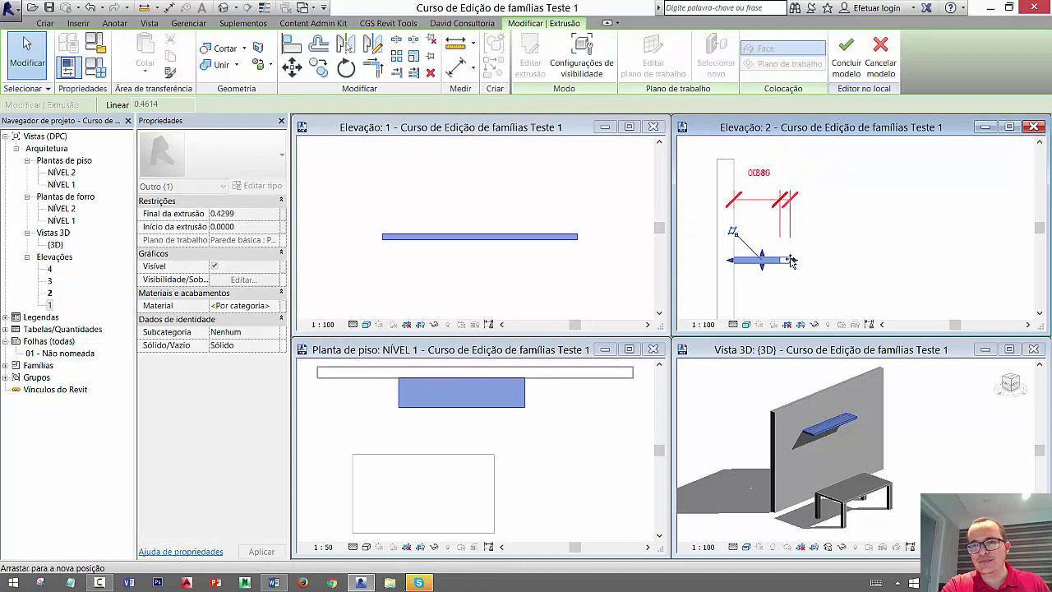
left_click(763, 175)
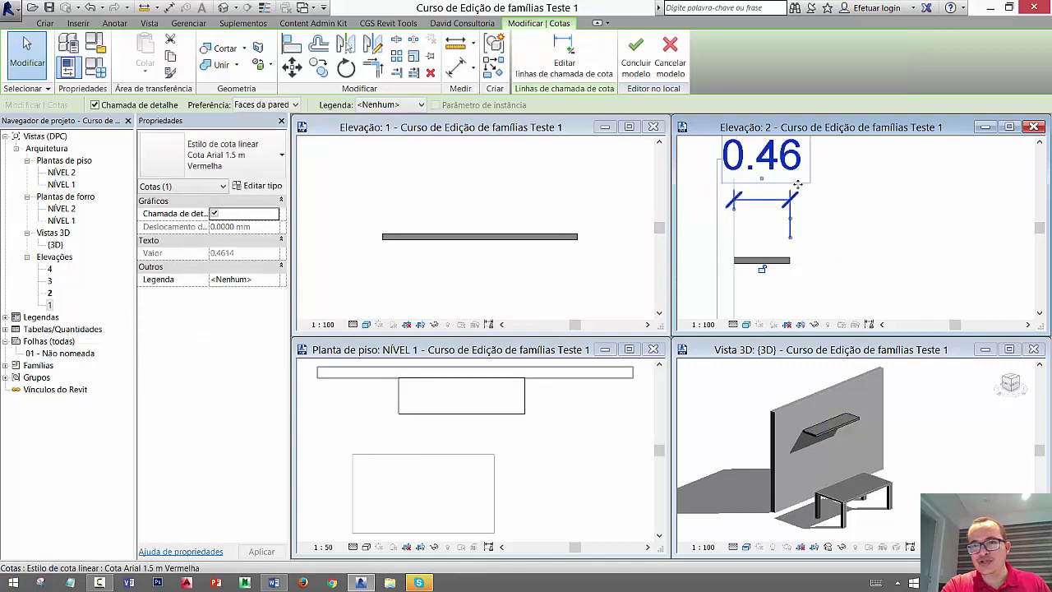
left_click(820, 249)
left_click(787, 261)
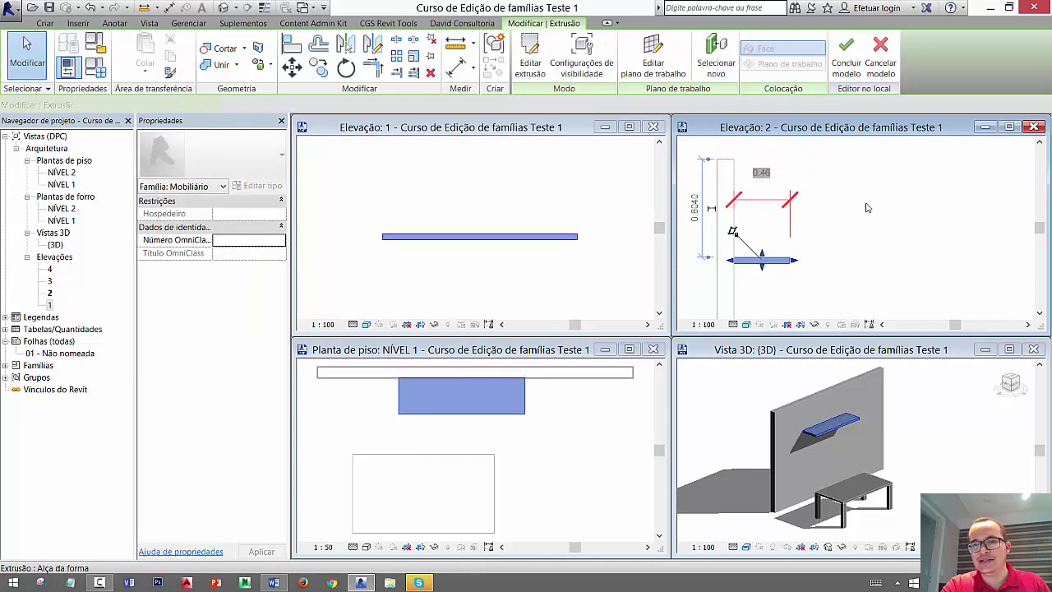
left_click(846, 58)
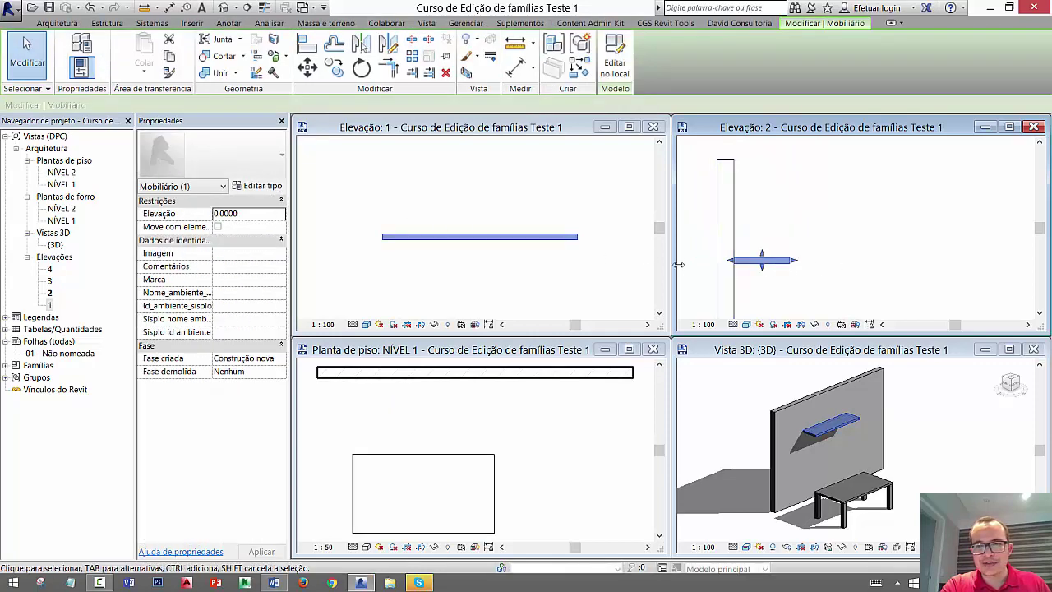
- Set the shelf's extrusion end to 0.4 and finish the Mobiliário 2 model
left_click(768, 262)
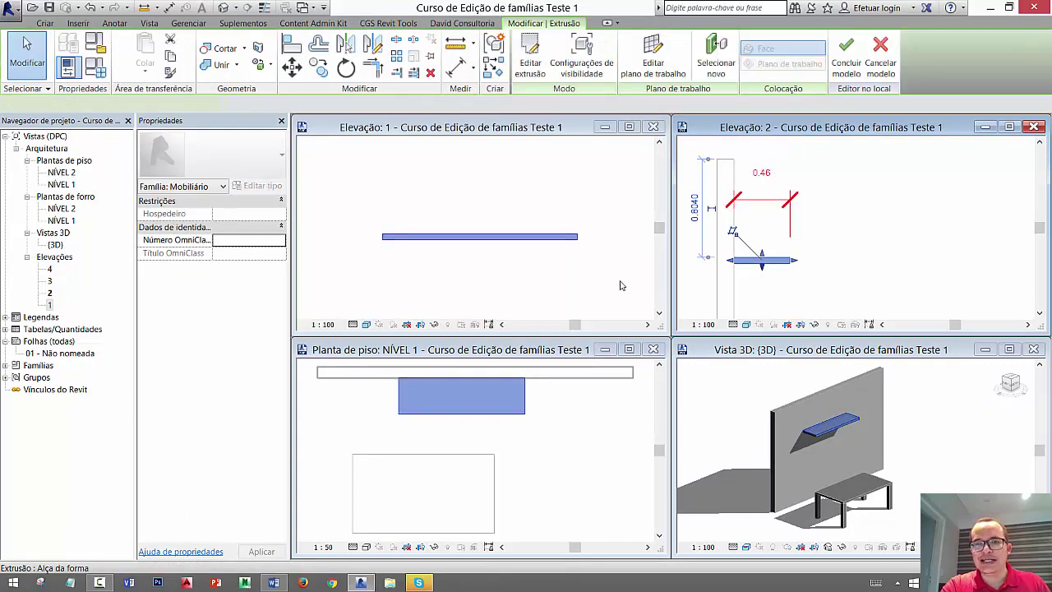
left_click(760, 199)
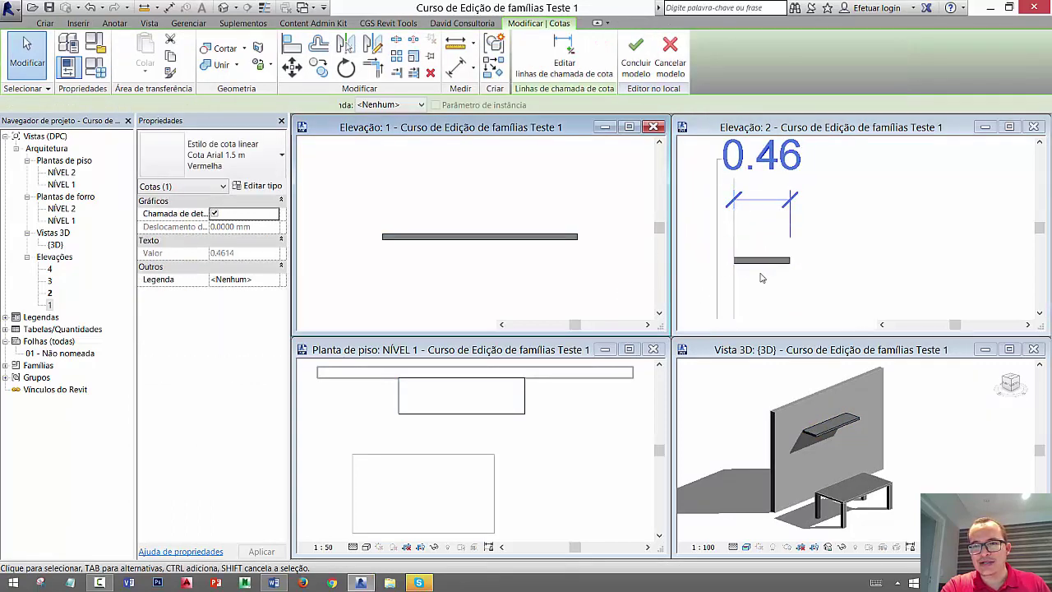
left_click(450, 237)
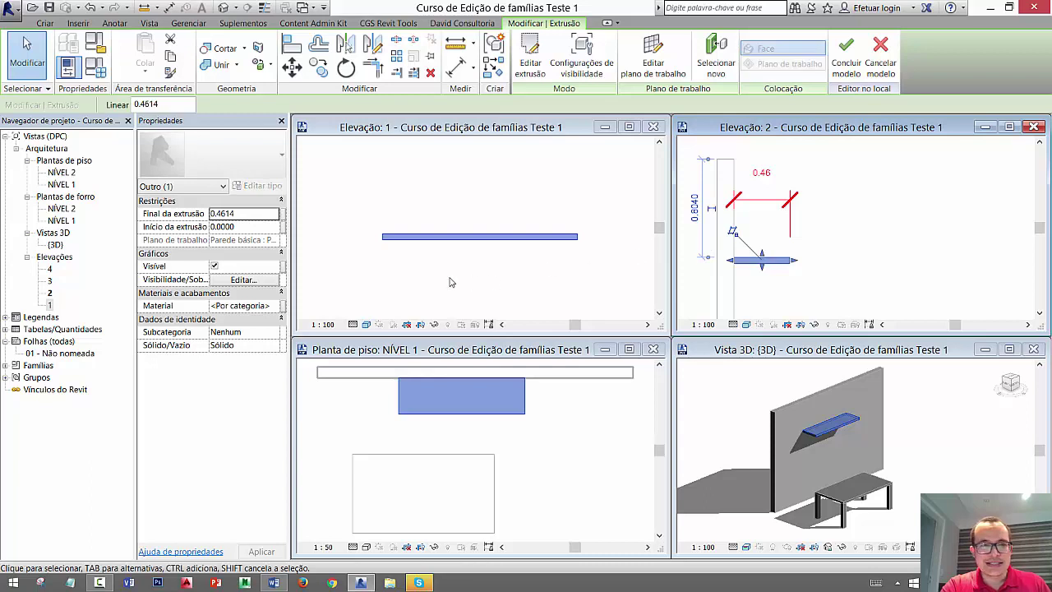
left_click(254, 216)
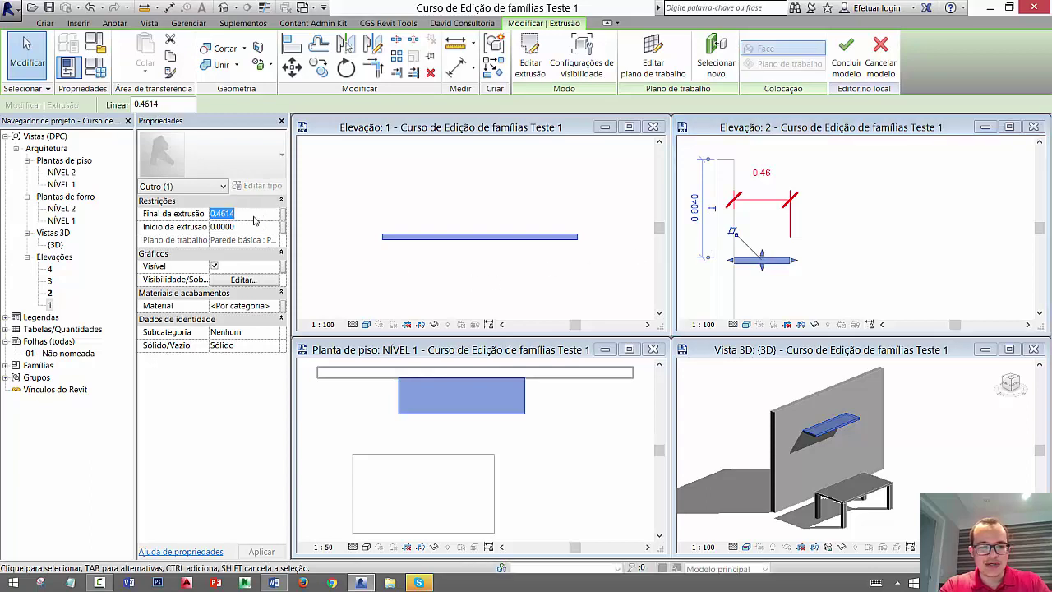
type(".4")
key("Return")
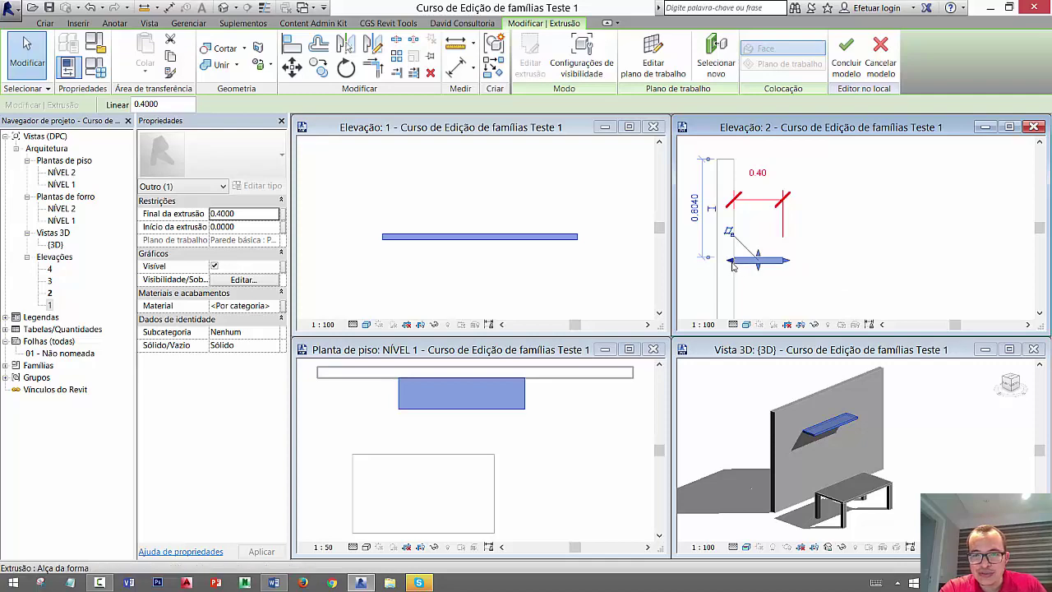
left_click(851, 269)
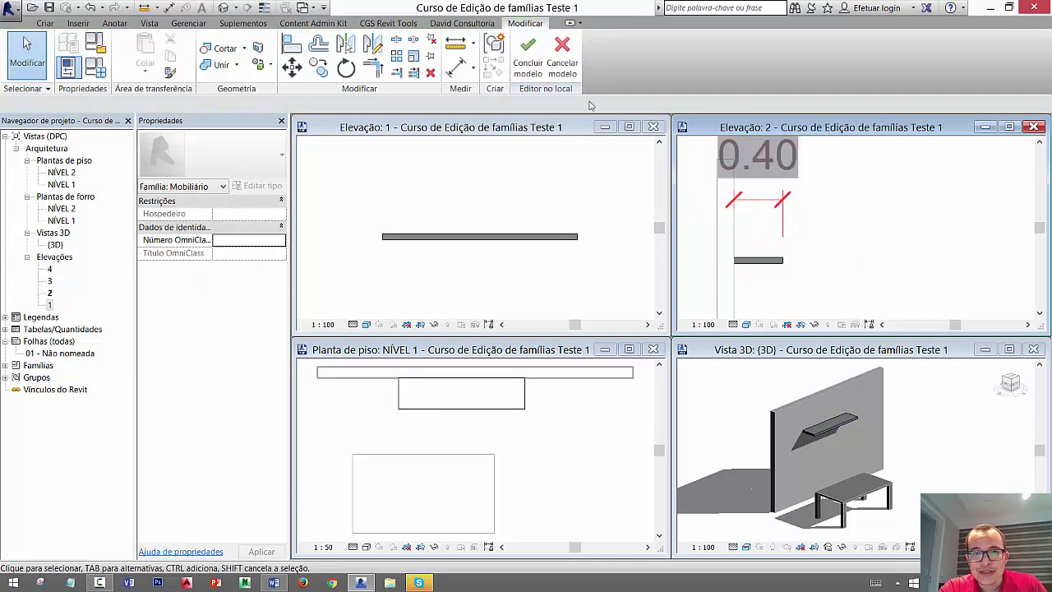
left_click(528, 58)
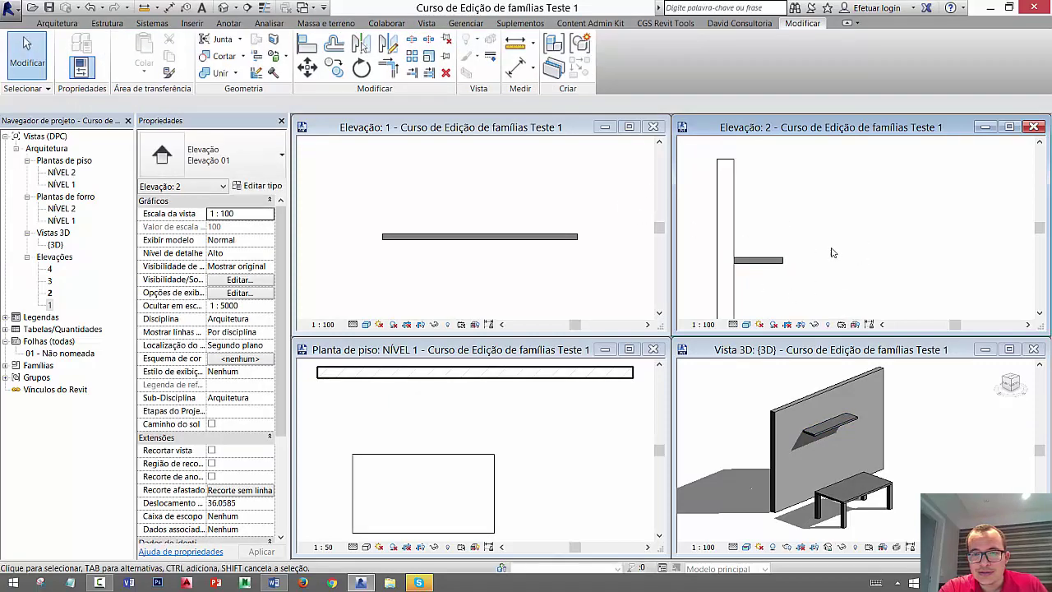
- Zoom all views to fit (ZA) and make Elevação 1 active to inspect the shelf
scroll(827, 246, "down", 2)
scroll(774, 236, "down", 1)
left_click(612, 398)
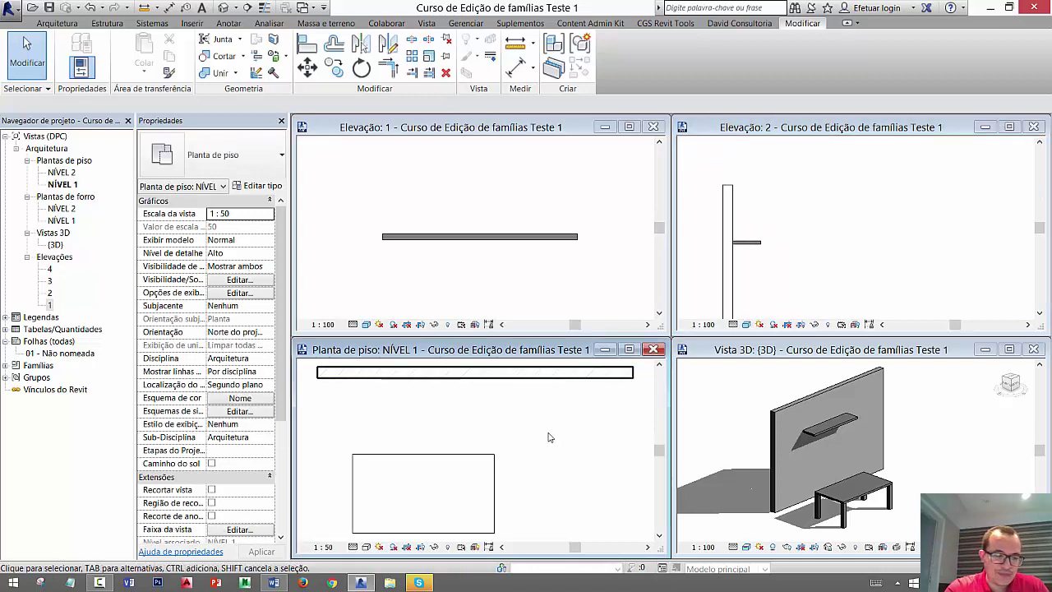
key("z")
key("a")
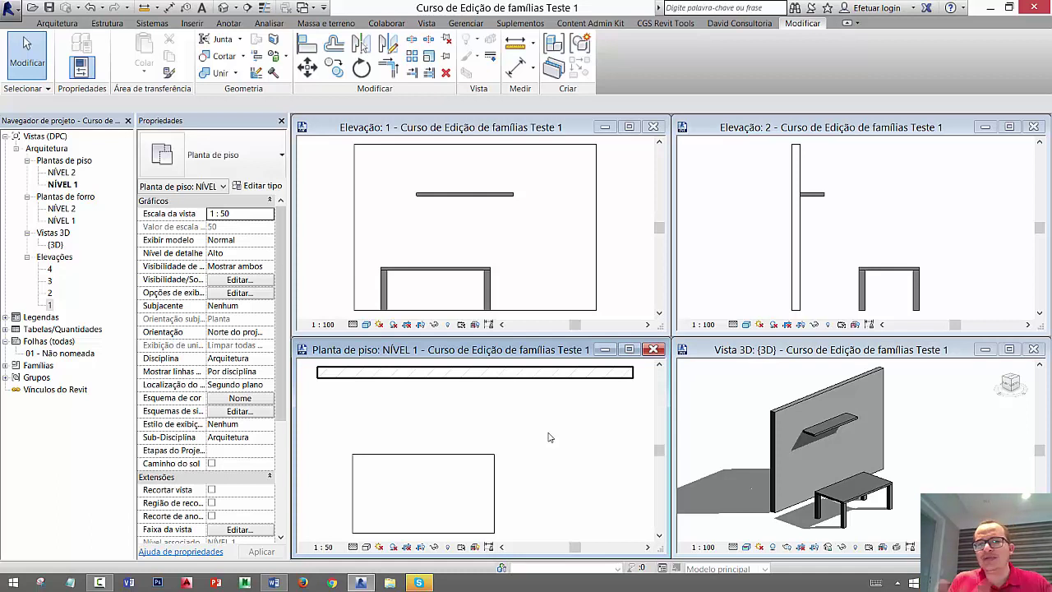
left_click(659, 267)
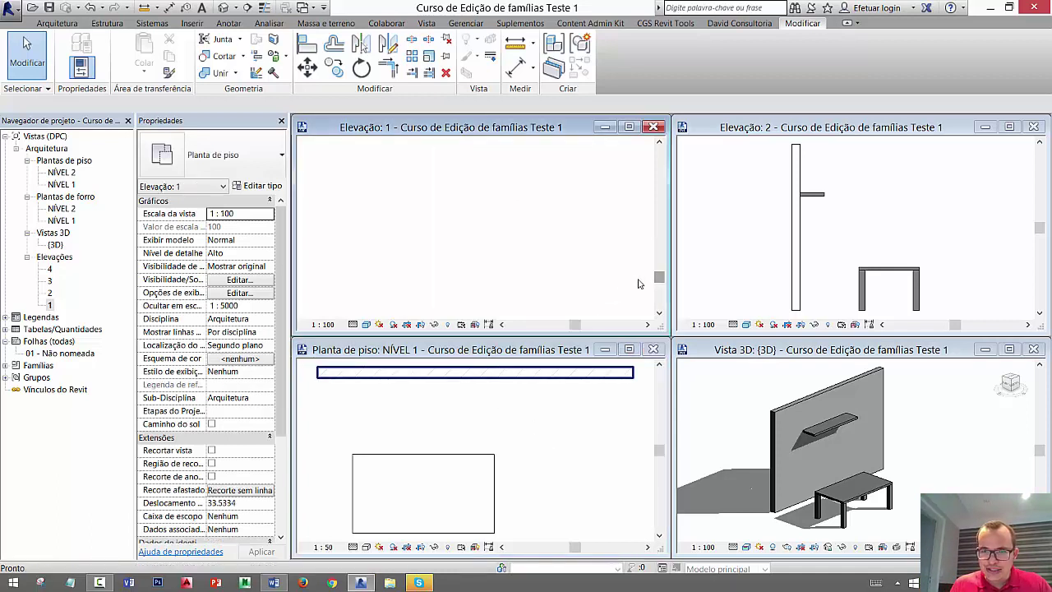
left_click(660, 249)
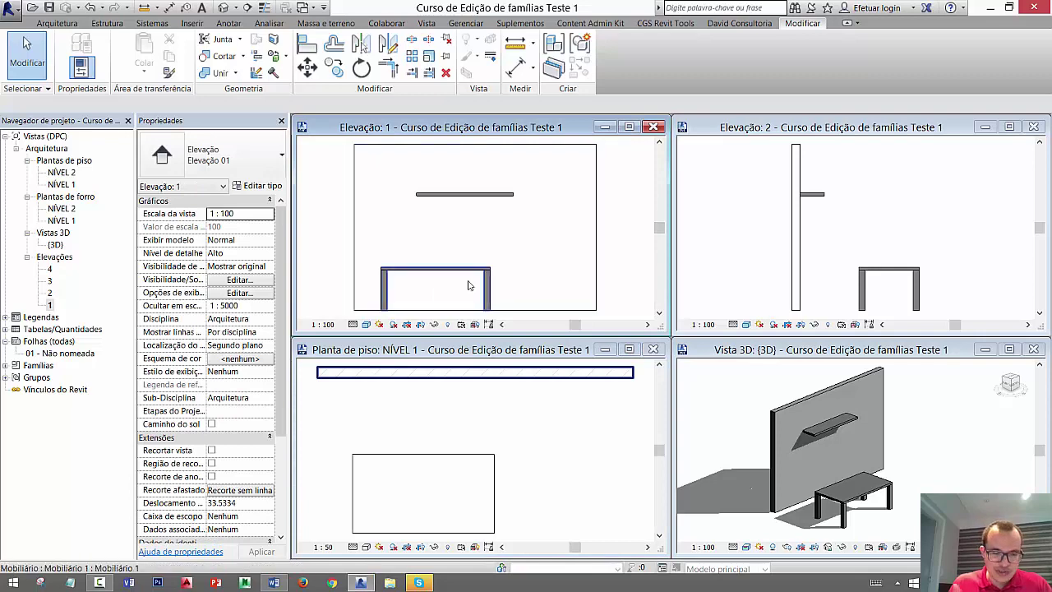
- Create a new in-place model in the Mobiliário category, keeping its default name
left_click(81, 43)
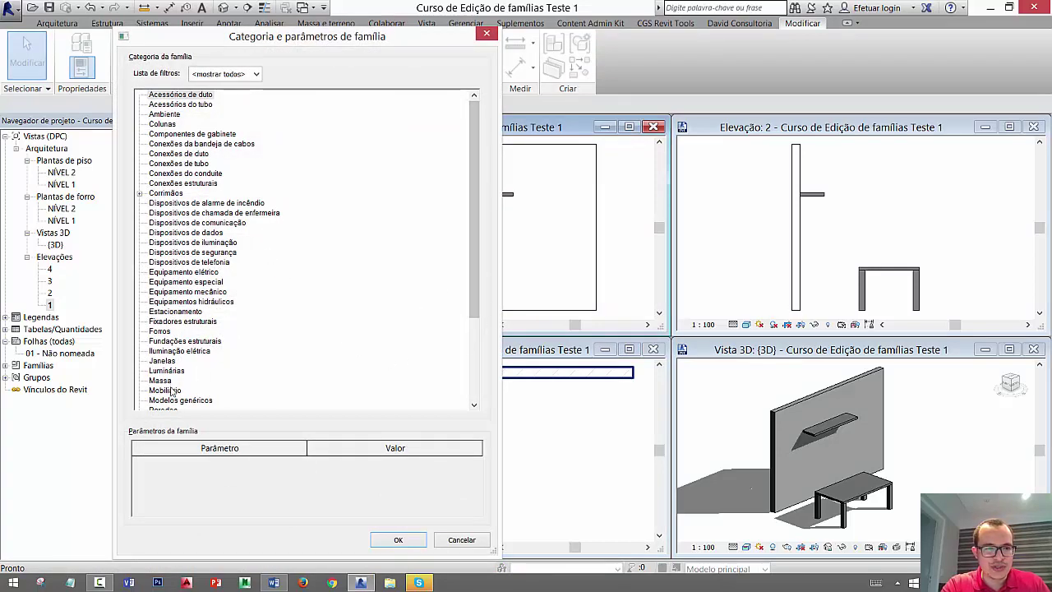
left_click(169, 391)
left_click(390, 539)
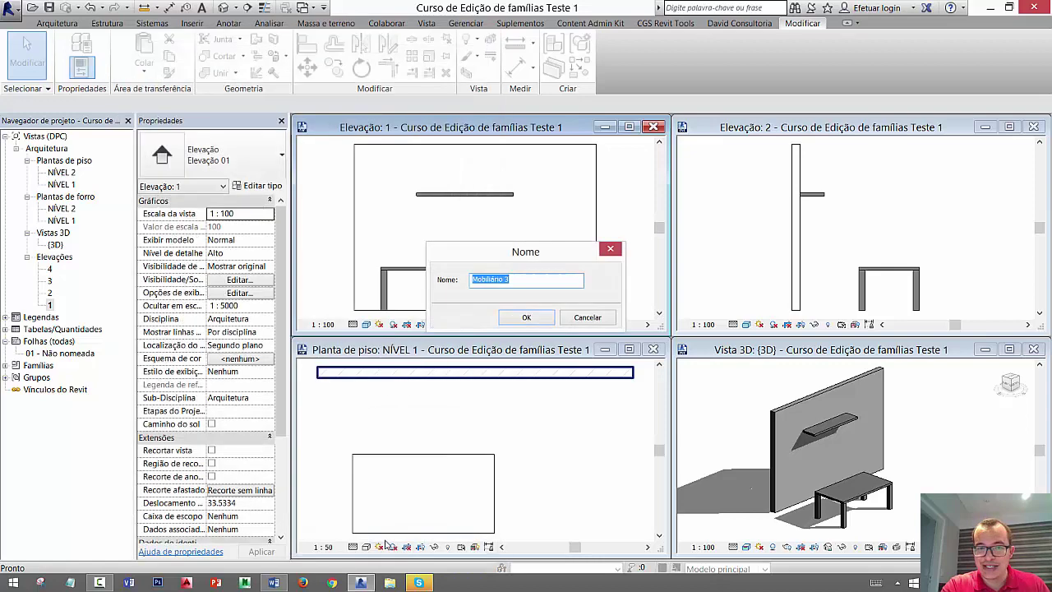
left_click(527, 318)
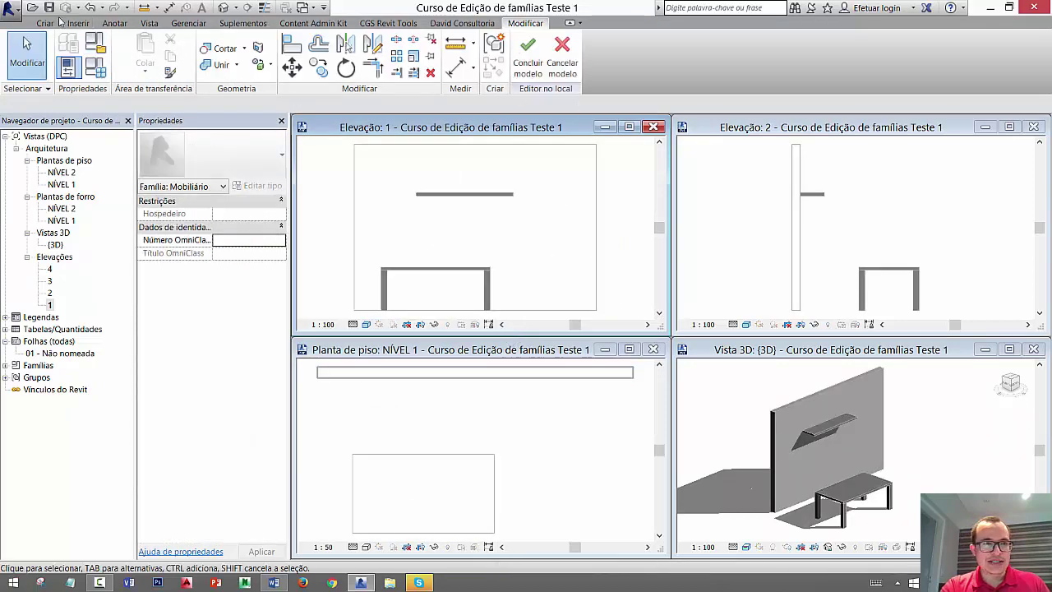
- Start a solid extrusion set to pick its work plane
left_click(50, 23)
left_click(130, 54)
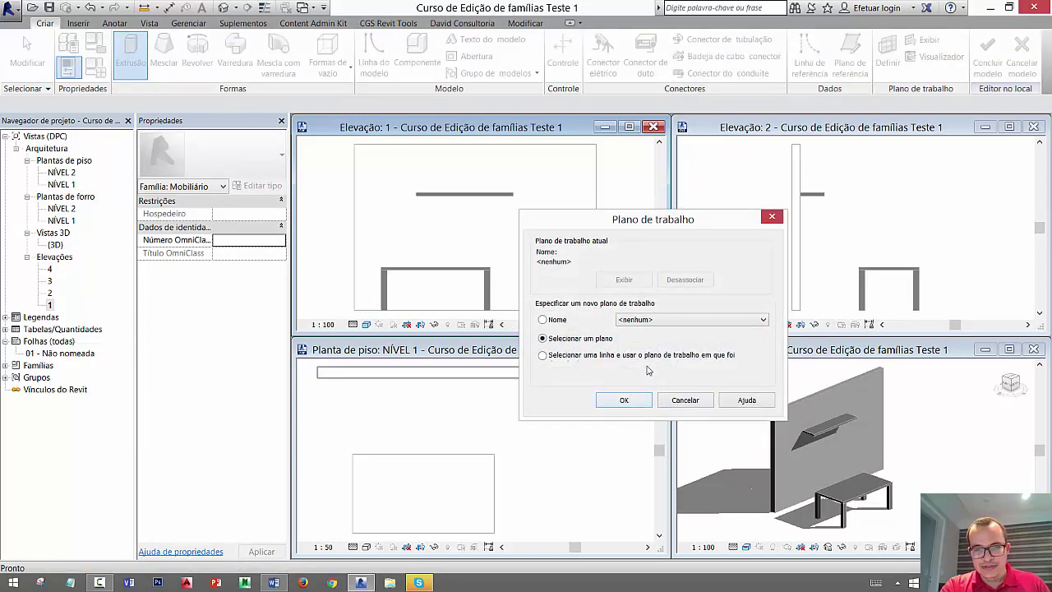
left_click(622, 401)
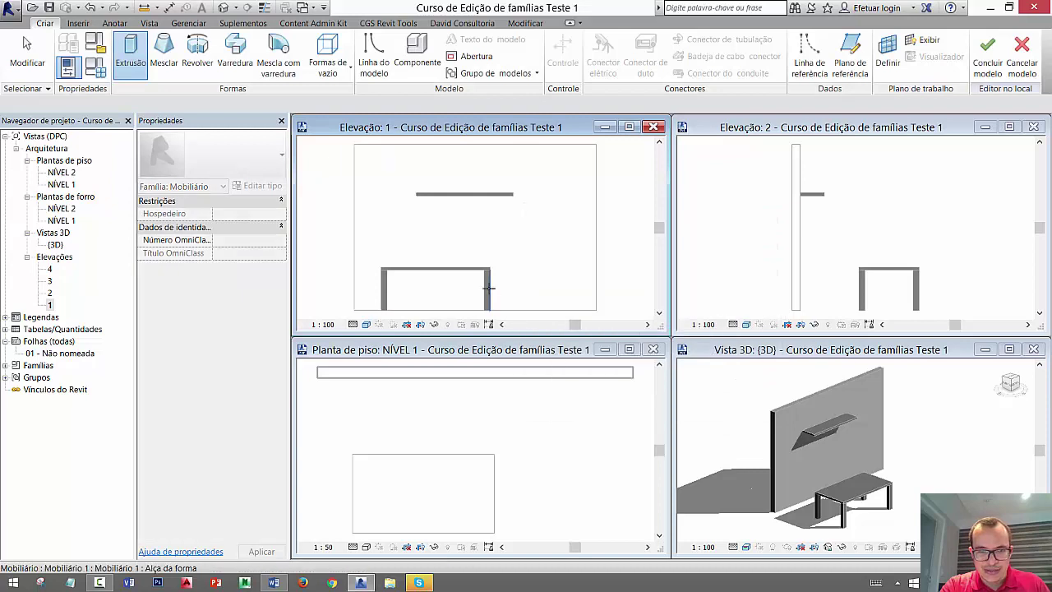
scroll(488, 283, "up", 3)
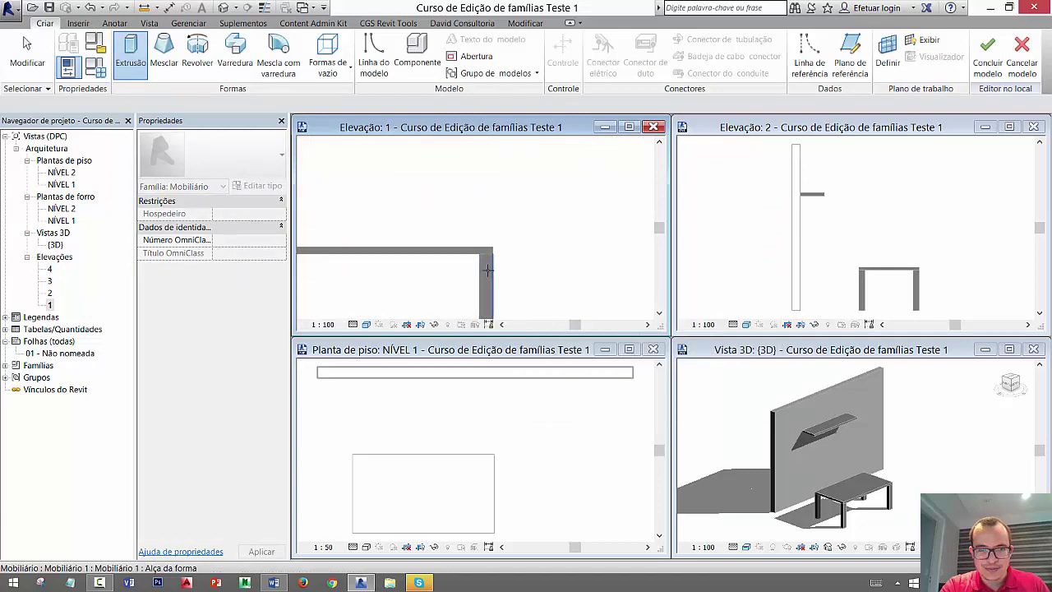
- On the right leg's face, sketch a circle centred at the table's top-right corner
left_click(488, 270)
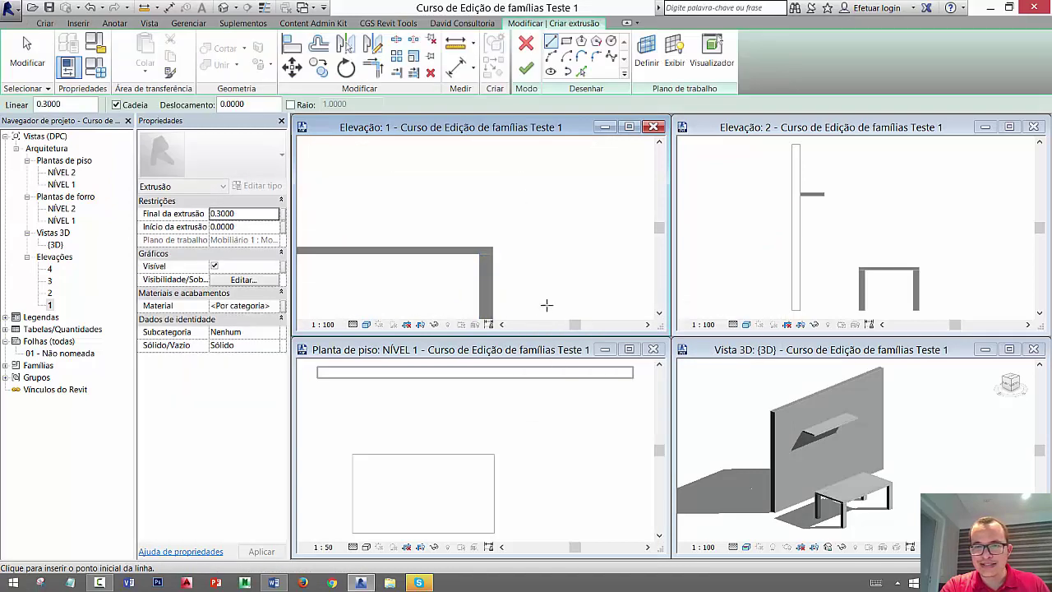
scroll(547, 304, "down", 2)
scroll(554, 282, "down", 1)
scroll(556, 291, "down", 1)
scroll(561, 252, "down", 1)
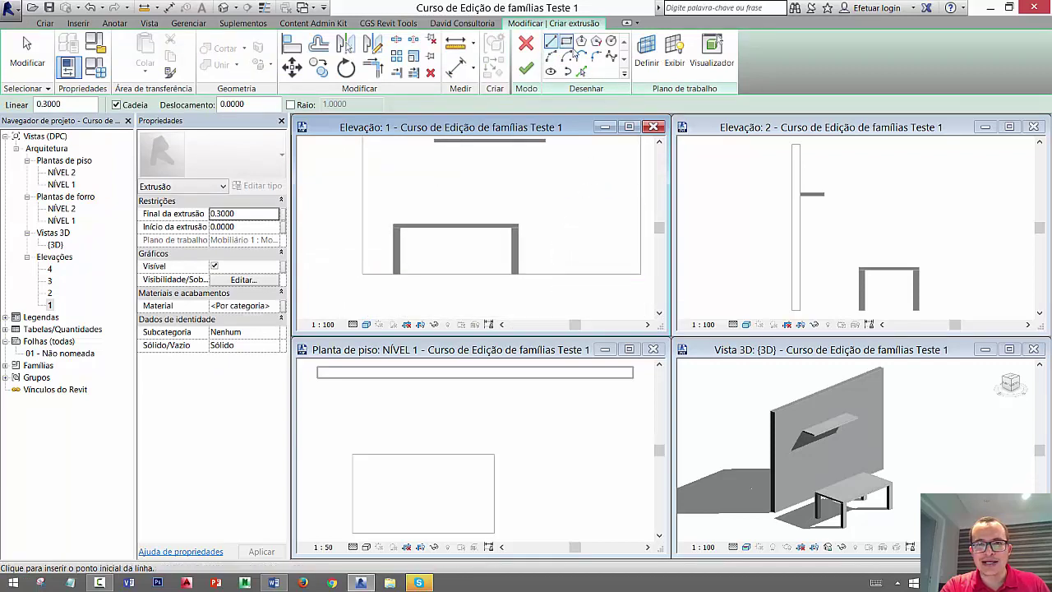
left_click(611, 43)
scroll(513, 220, "up", 4)
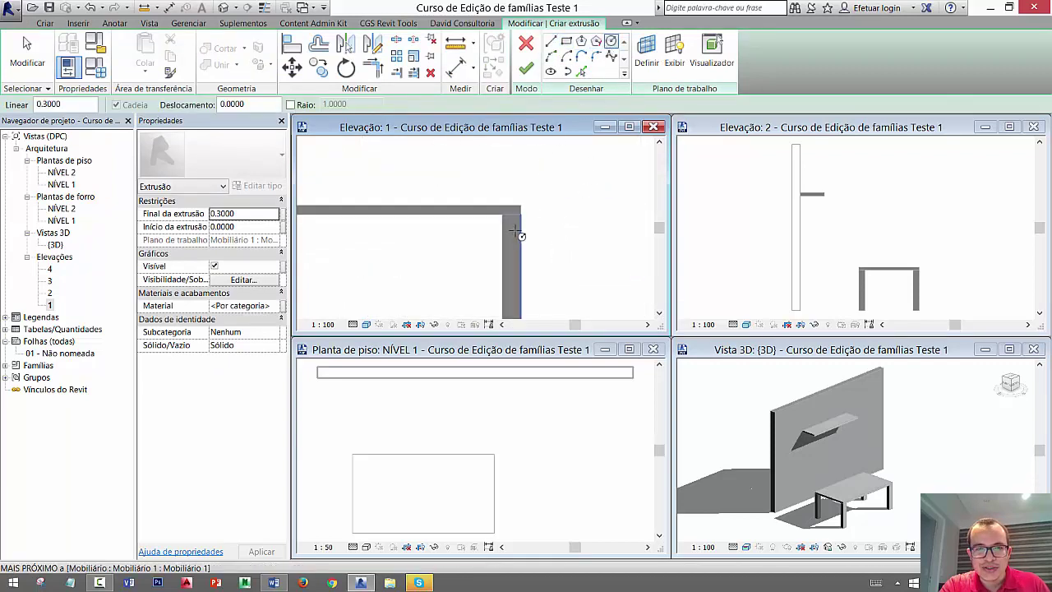
left_click(511, 214)
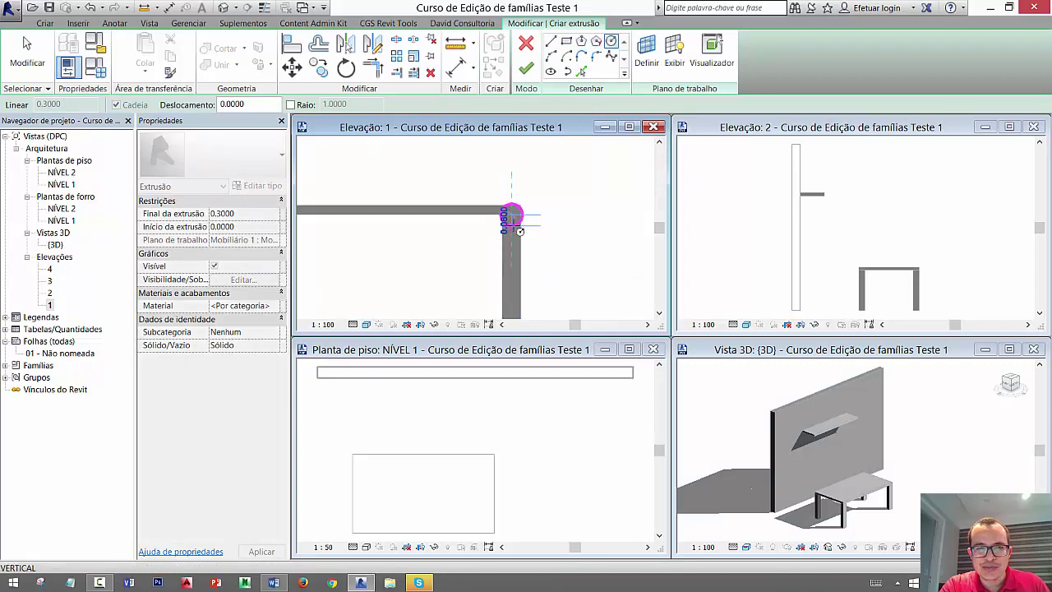
scroll(514, 219, "up", 1)
left_click(521, 223)
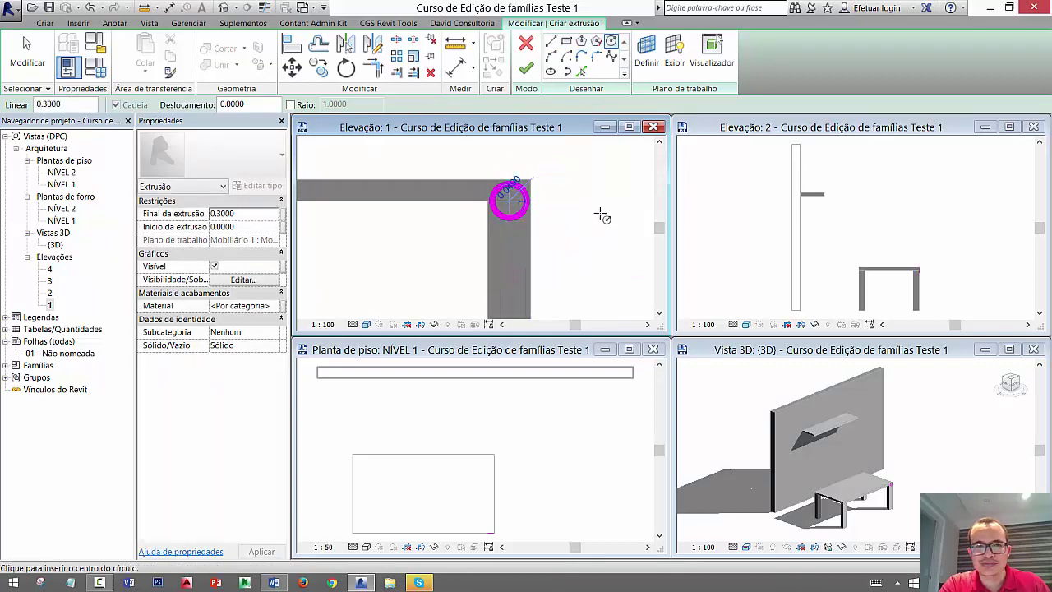
- Set the extrusion end to 0.5 and finish the rod extrusion
left_click(246, 214)
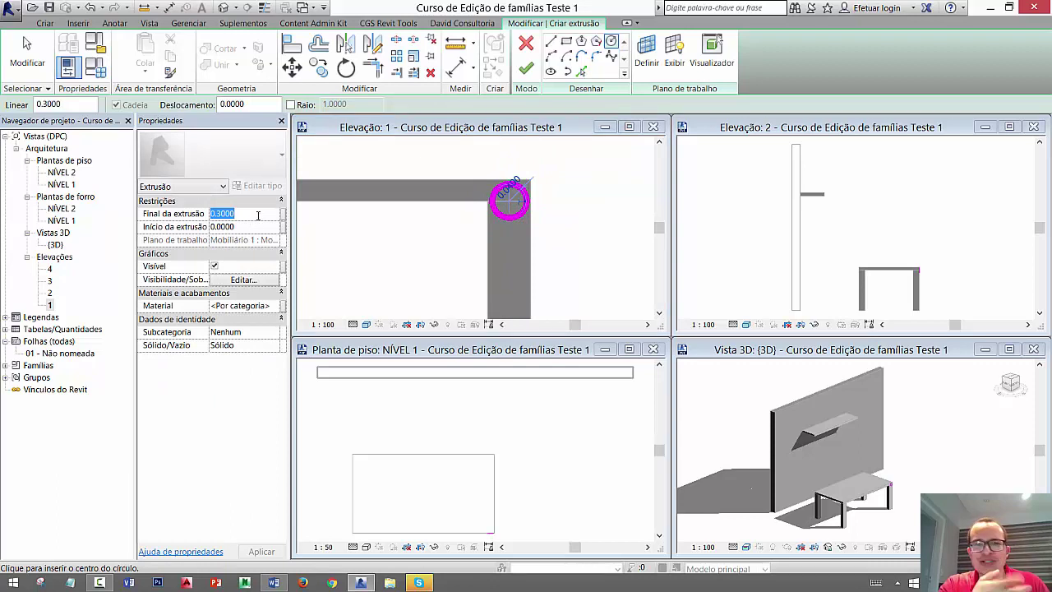
left_click(255, 218)
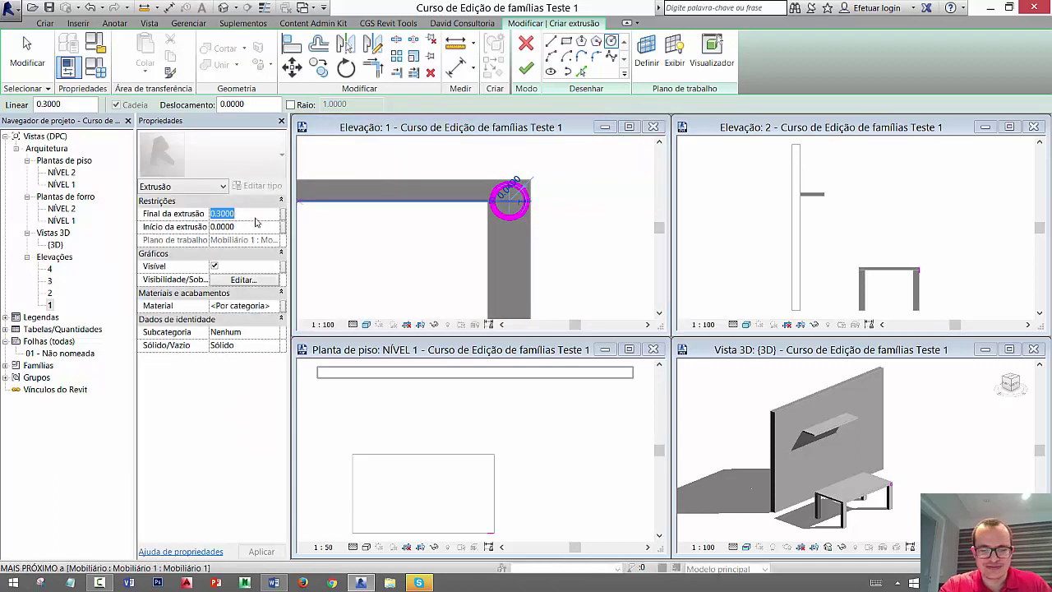
type("0.5")
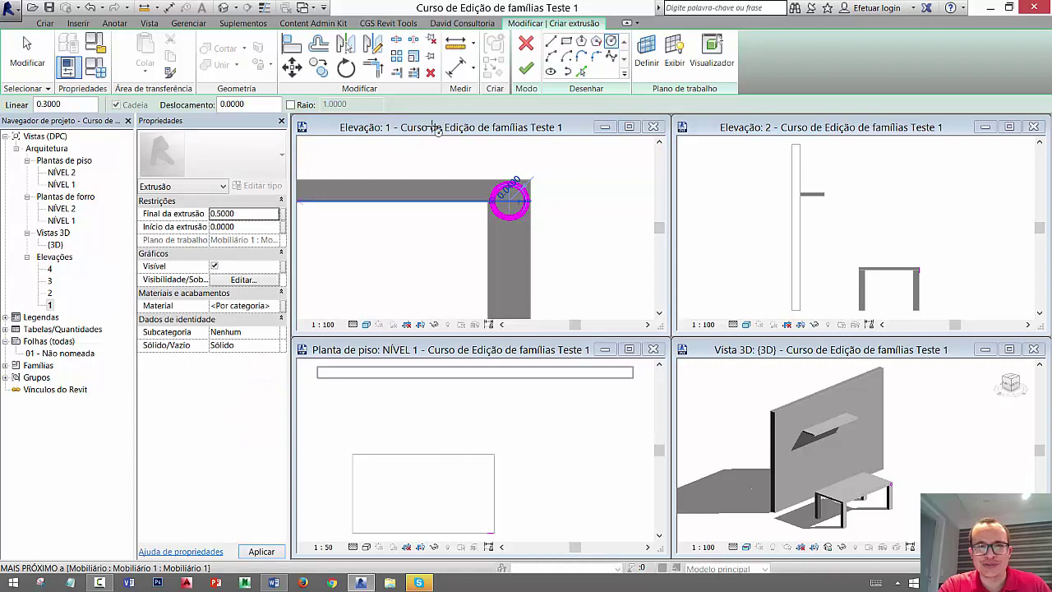
left_click(526, 69)
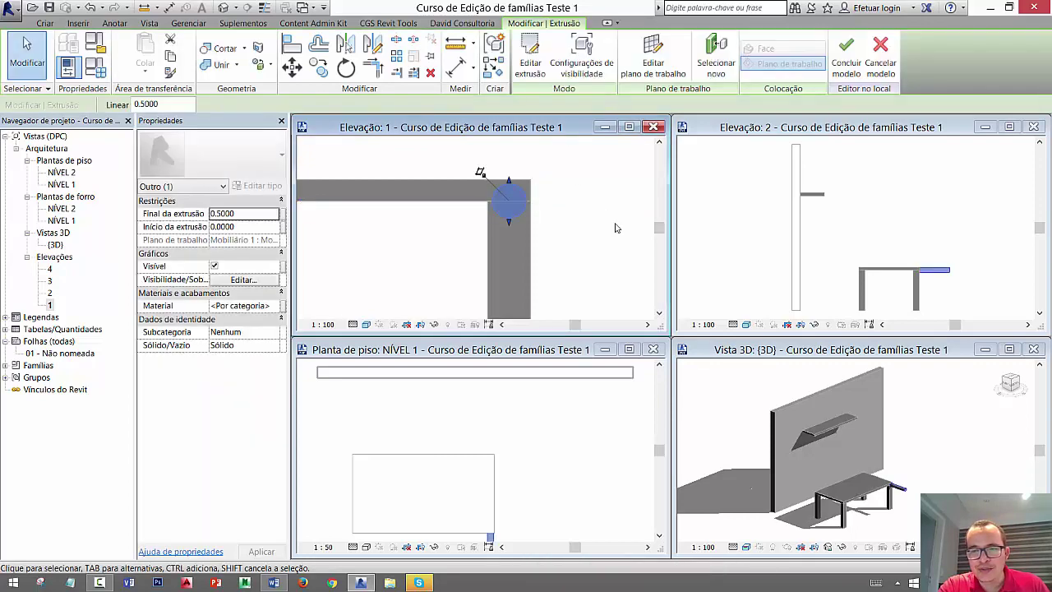
left_click(615, 265)
left_click(937, 281)
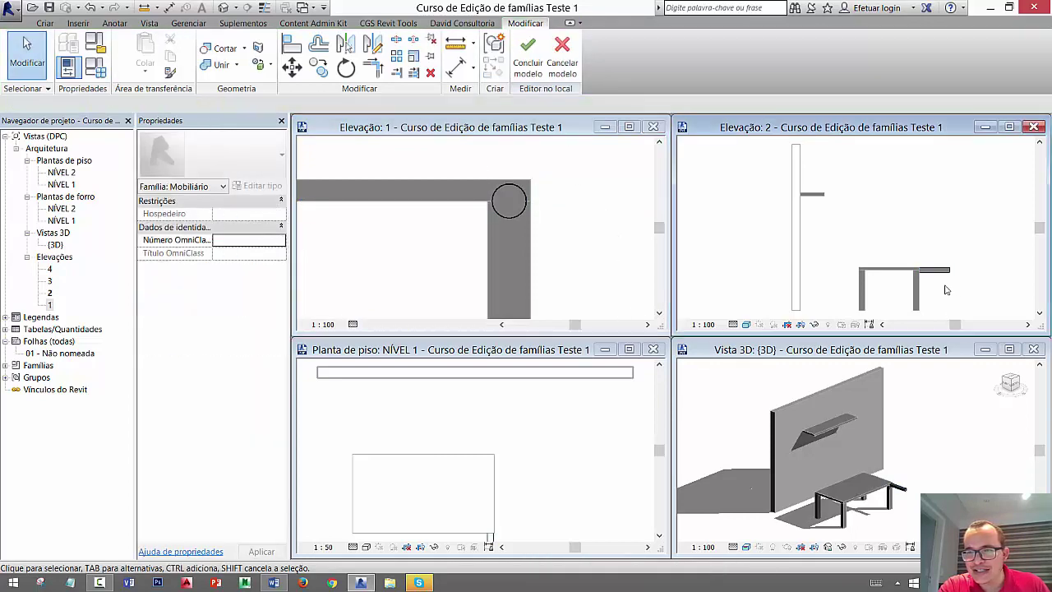
scroll(936, 281, "up", 1)
scroll(933, 275, "up", 1)
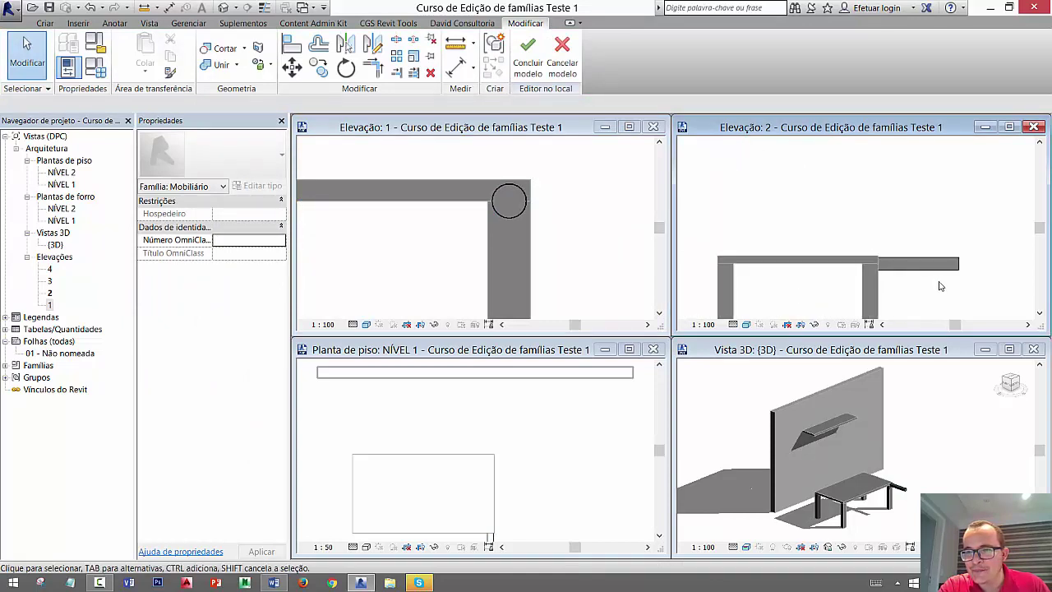
scroll(920, 254, "up", 2)
scroll(903, 251, "down", 2)
scroll(928, 460, "up", 1)
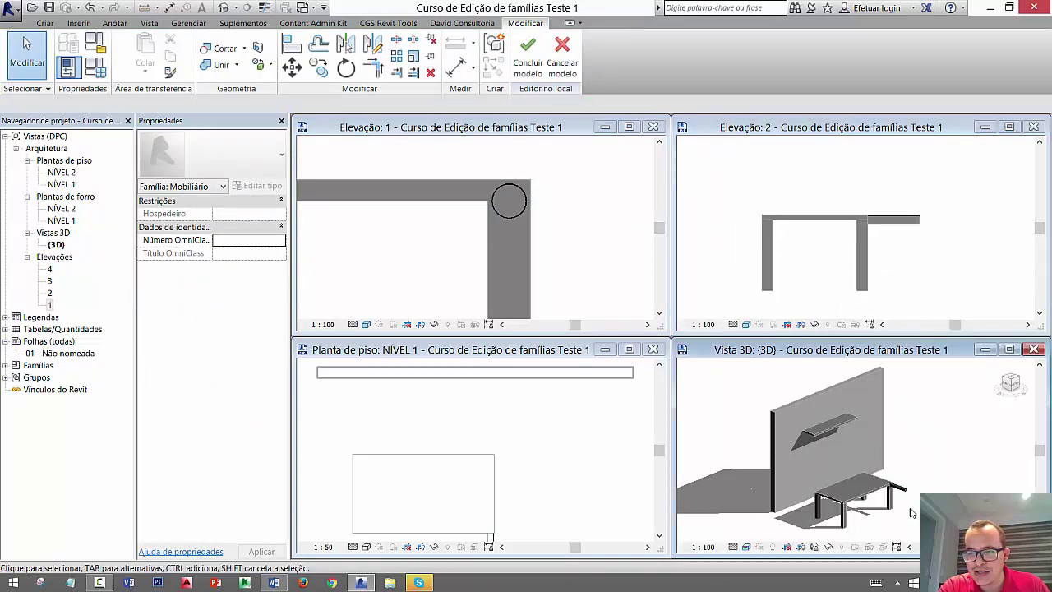
scroll(895, 507, "up", 1)
scroll(900, 497, "up", 1)
scroll(904, 489, "up", 1)
scroll(903, 460, "down", 1)
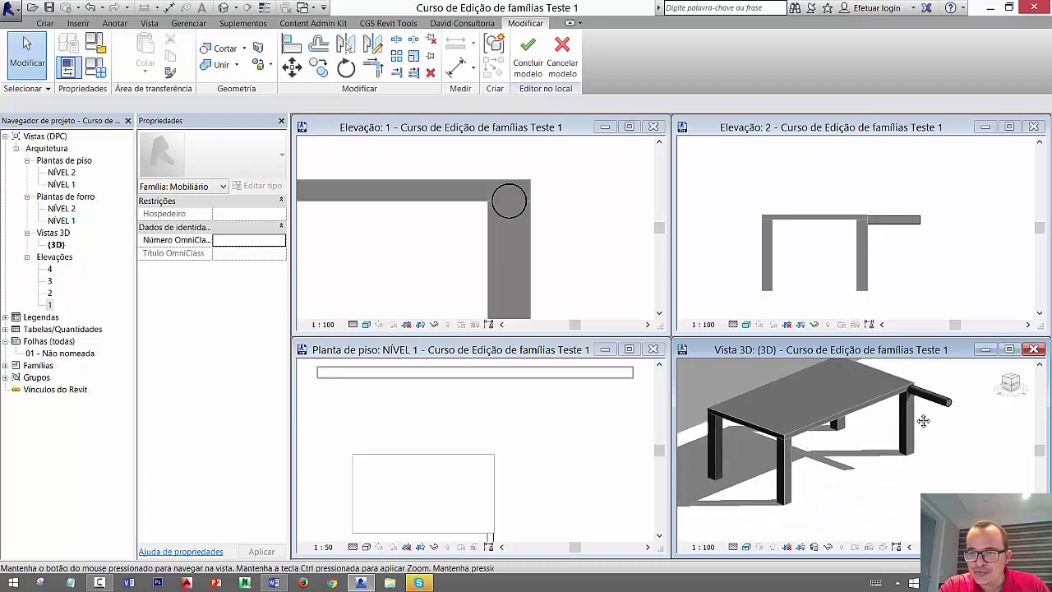
scroll(920, 417, "down", 1)
scroll(945, 439, "down", 1)
scroll(945, 441, "down", 1)
left_click(571, 428)
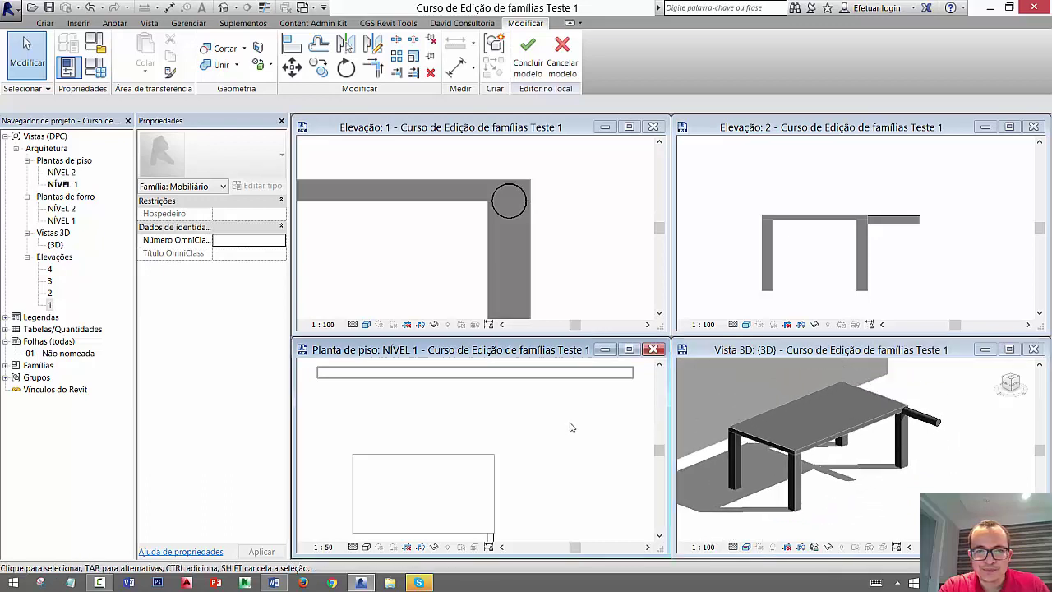
left_click(590, 256)
middle_click_drag(569, 256, 563, 279)
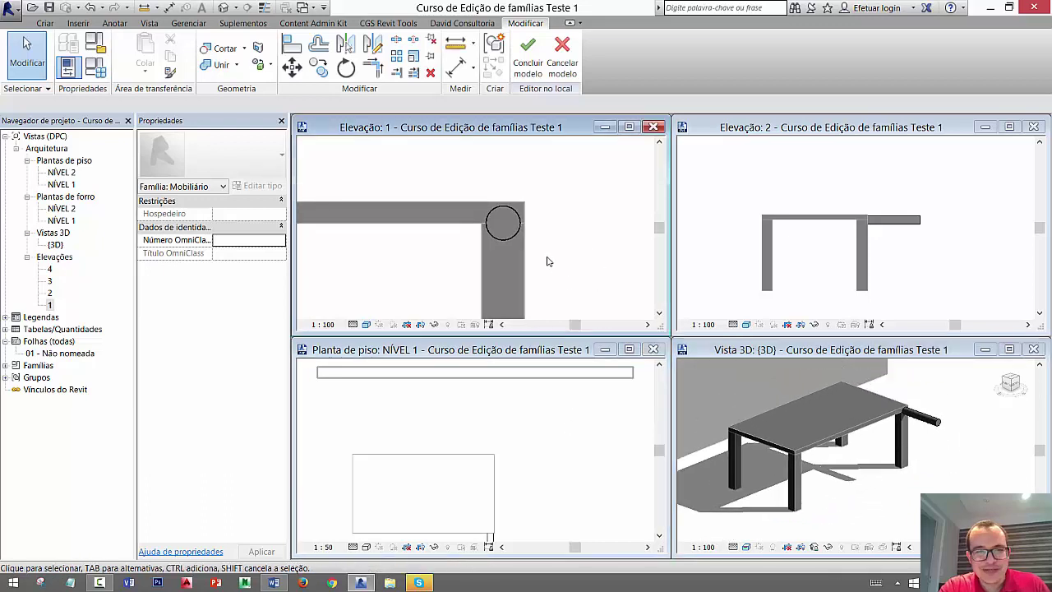
scroll(548, 260, "down", 1)
scroll(549, 258, "down", 1)
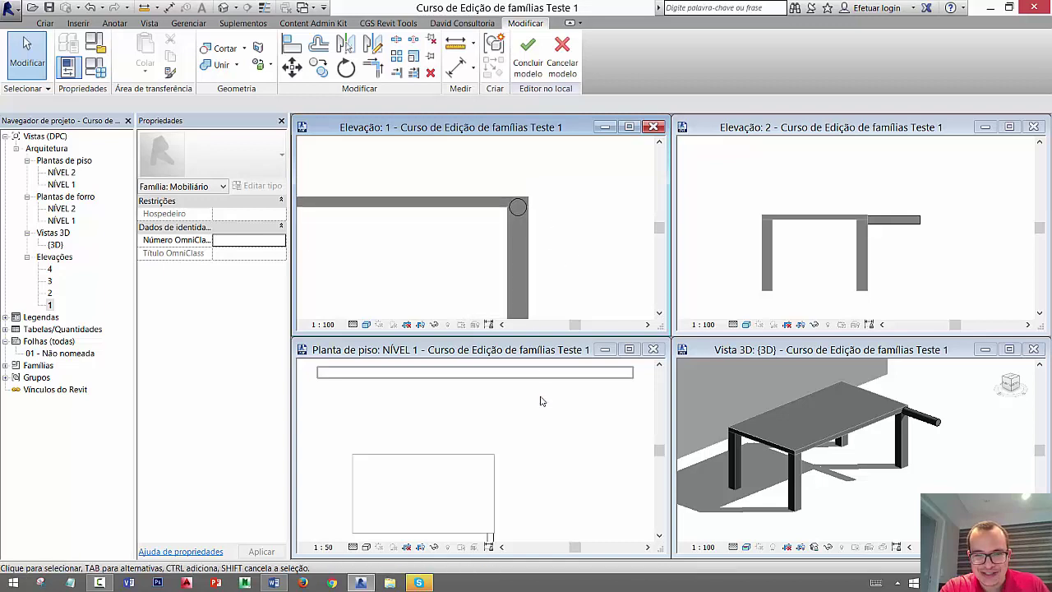
left_click(553, 445)
key("z")
key("a")
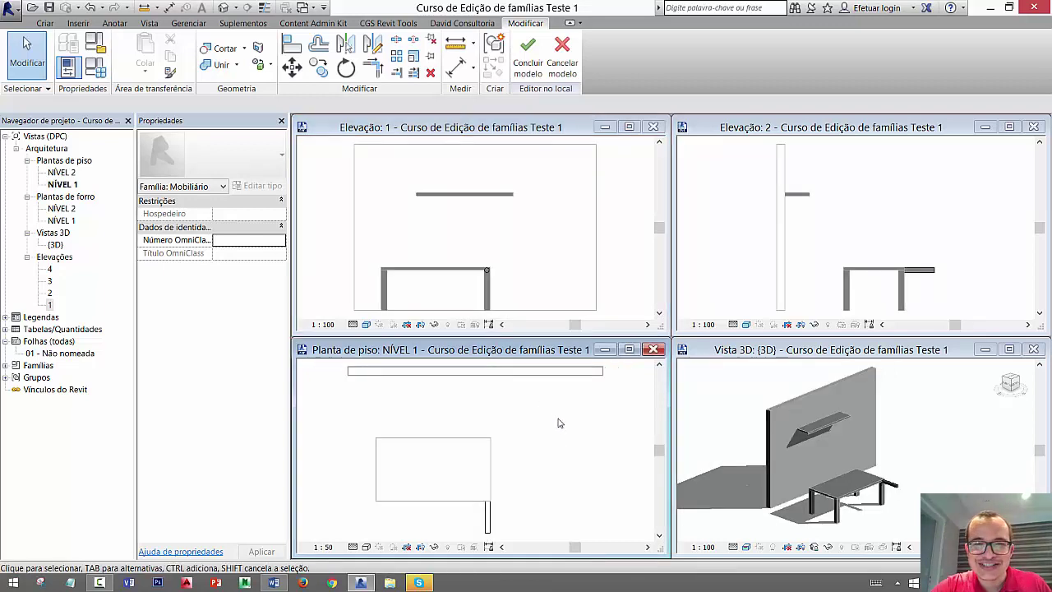
- Finish the rod model and frame the wall and table in Elevação 2
left_click(528, 65)
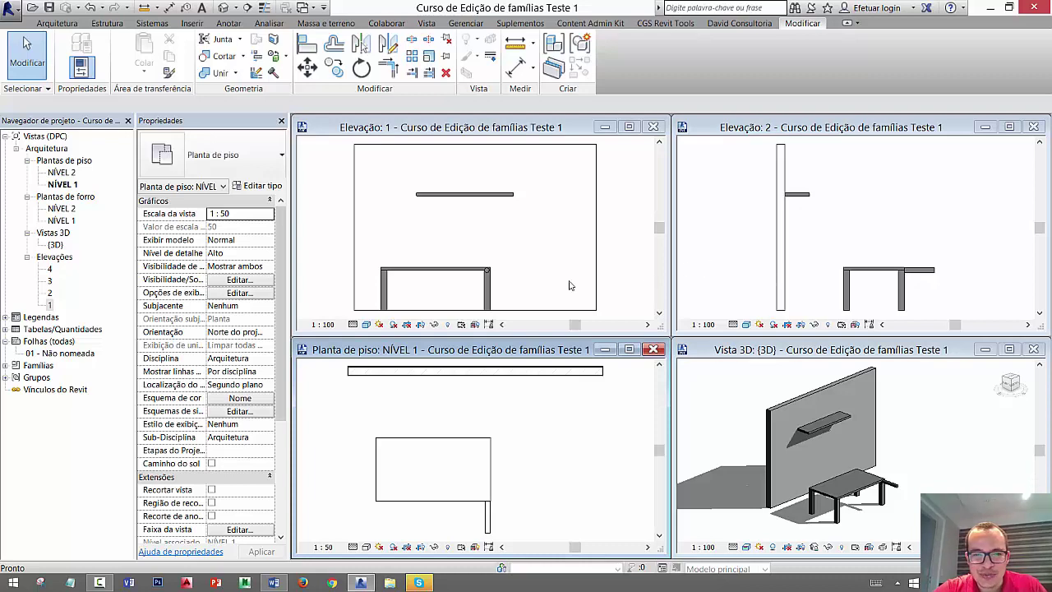
left_click(620, 277)
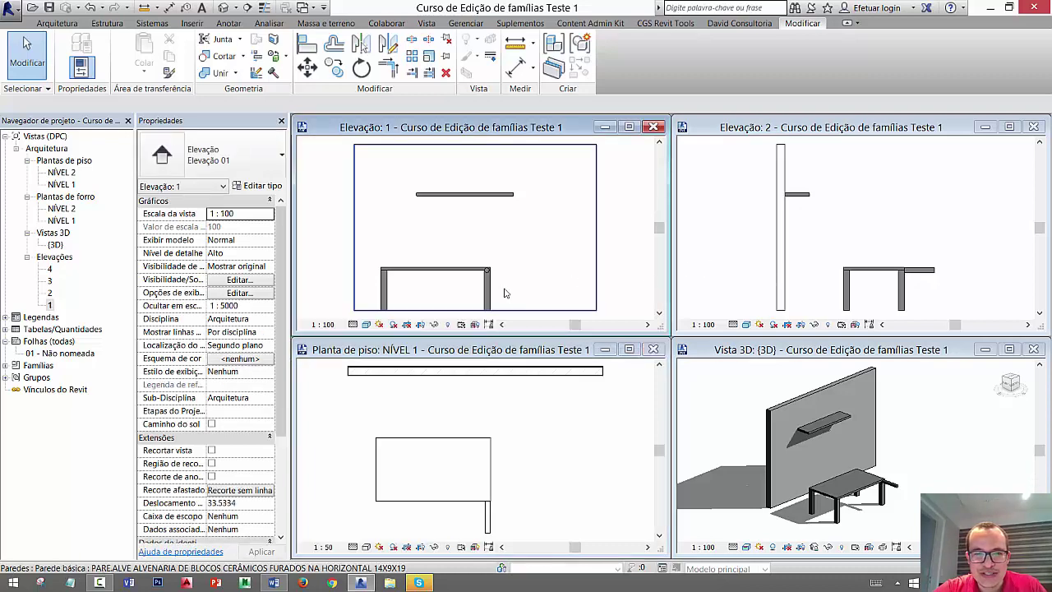
left_click(933, 298)
scroll(912, 288, "up", 5)
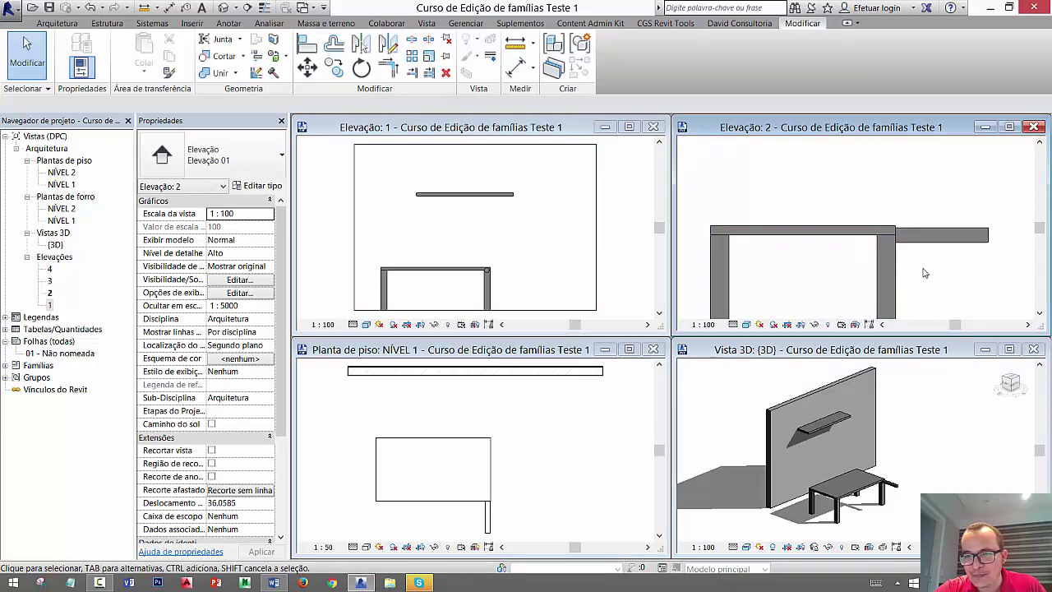
scroll(923, 272, "down", 3)
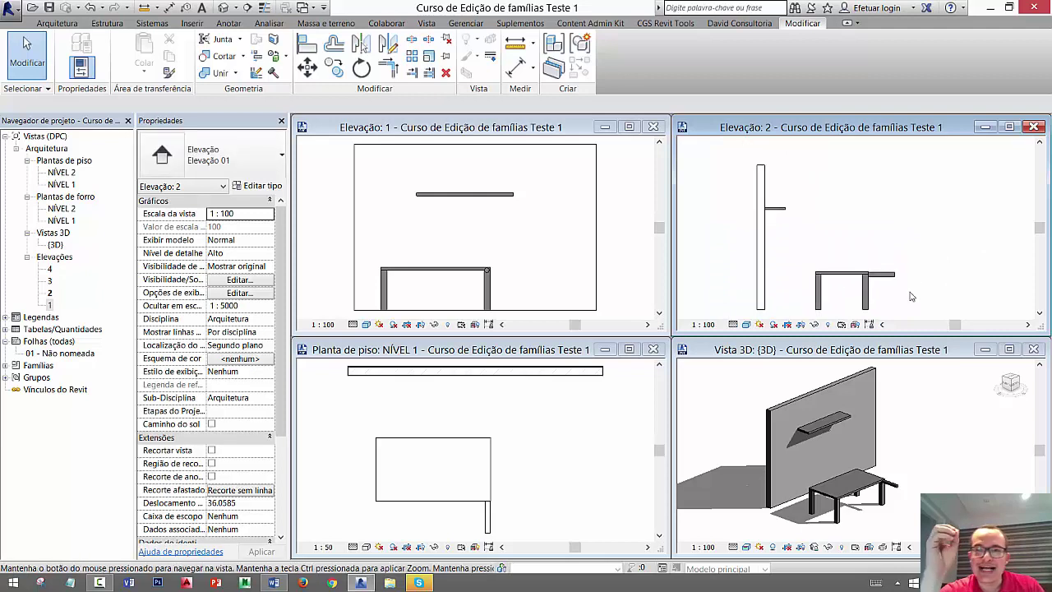
middle_click_drag(910, 295, 879, 268)
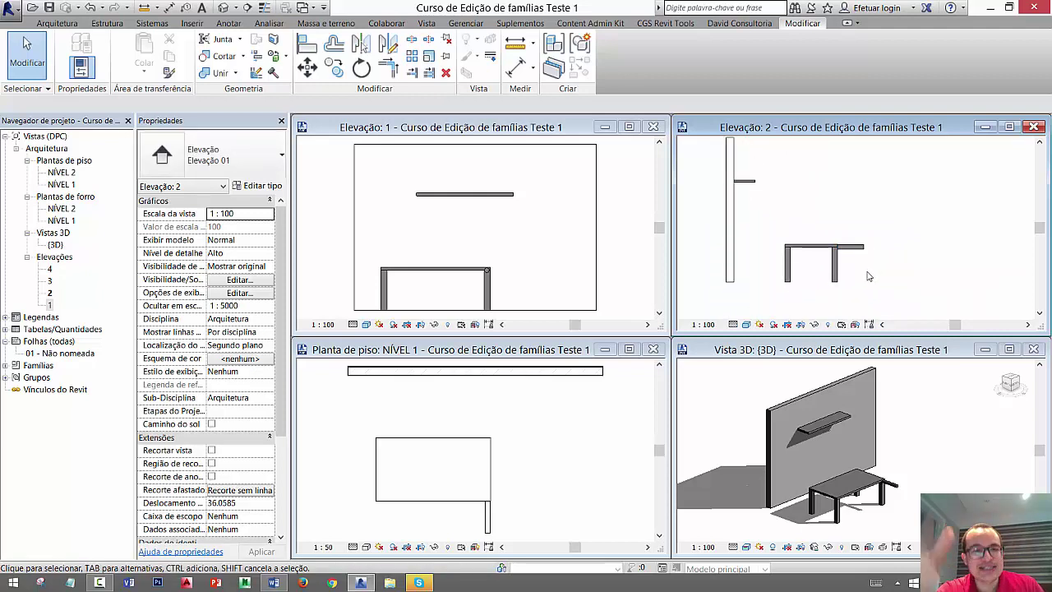
left_click(861, 246)
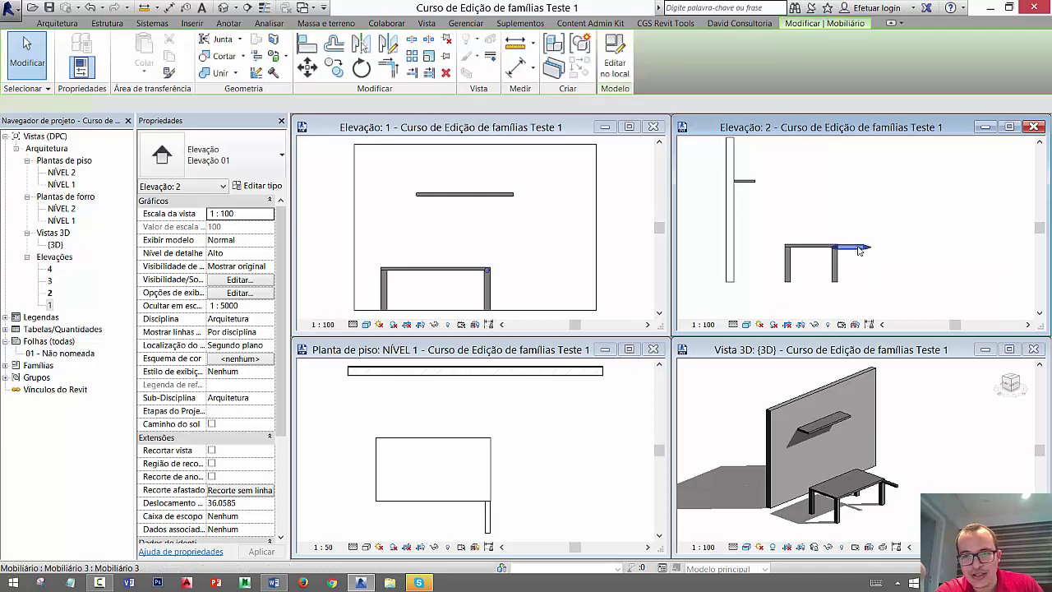
scroll(864, 246, "up", 3)
left_click_drag(864, 237, 893, 236)
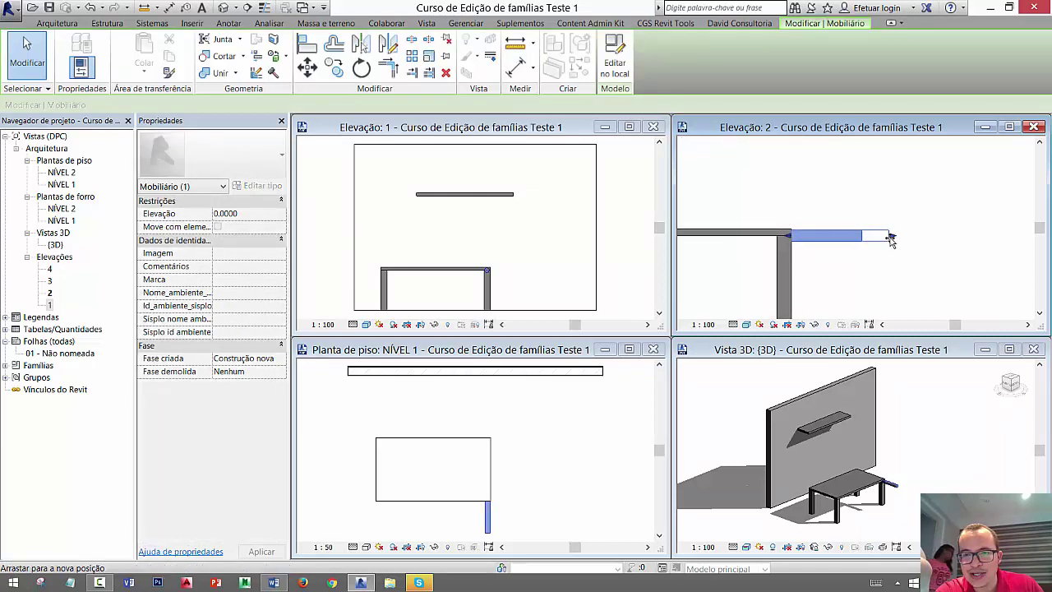
left_click_drag(788, 238, 823, 236)
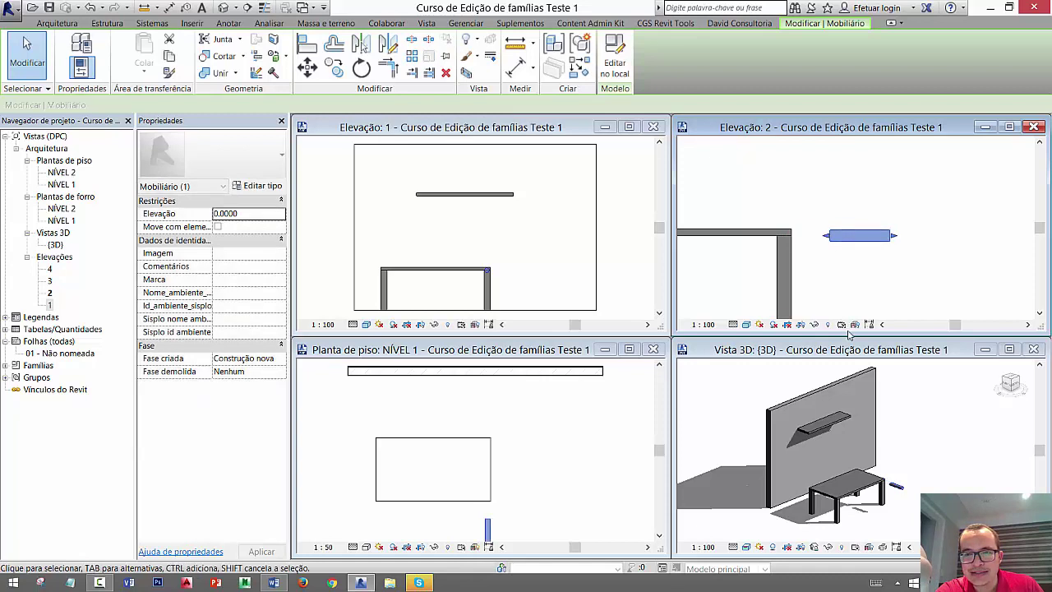
key("Escape")
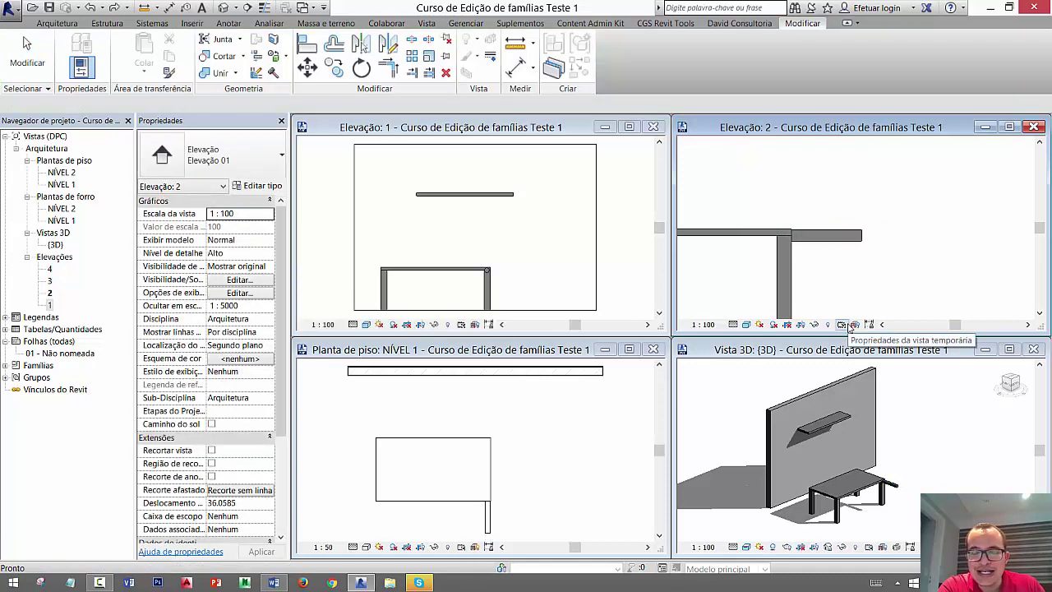
double_click(62, 184)
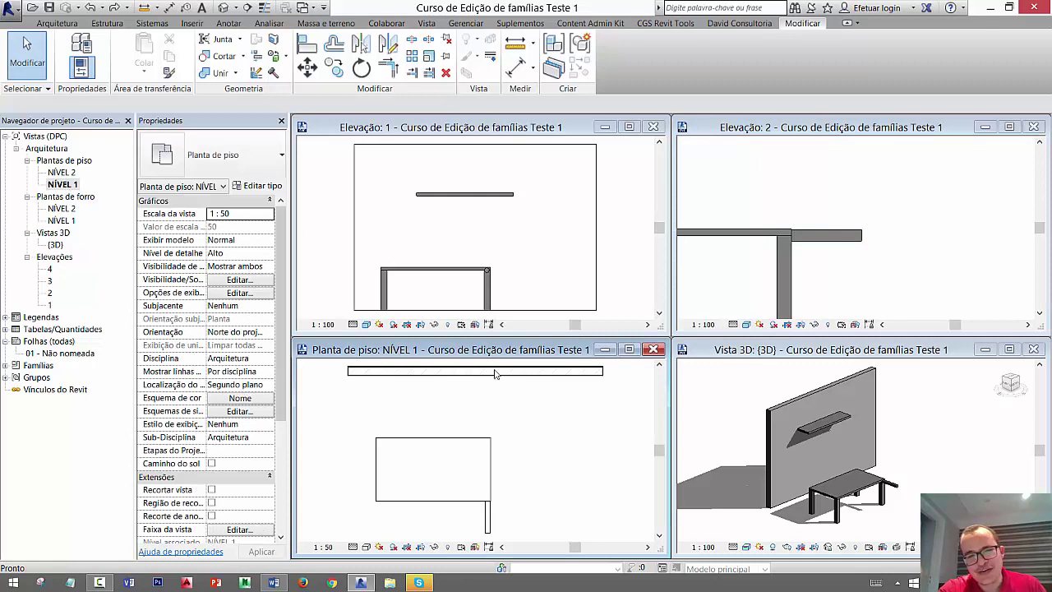
scroll(584, 450, "down", 2)
scroll(616, 436, "down", 1)
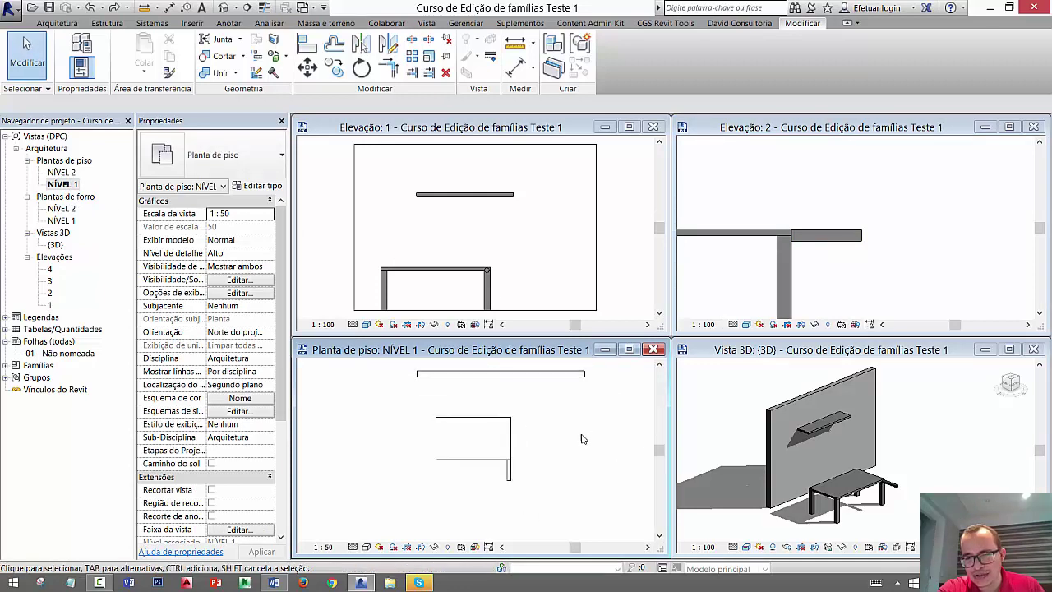
middle_click_drag(581, 439, 572, 458)
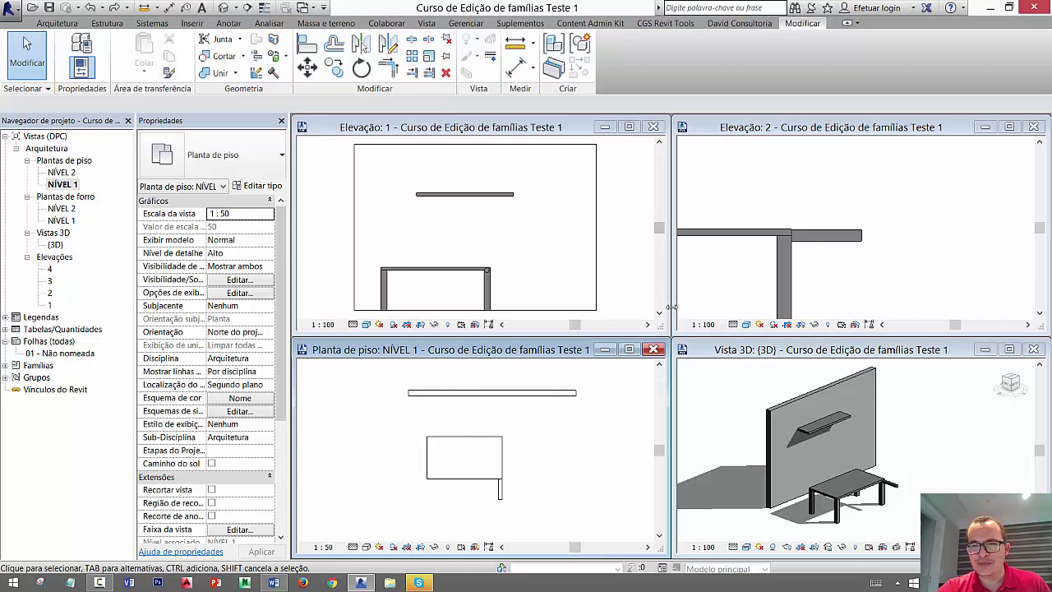
- Make Elevação 2 the working view, dismissing the family category list
left_click(842, 290)
scroll(862, 287, "down", 3)
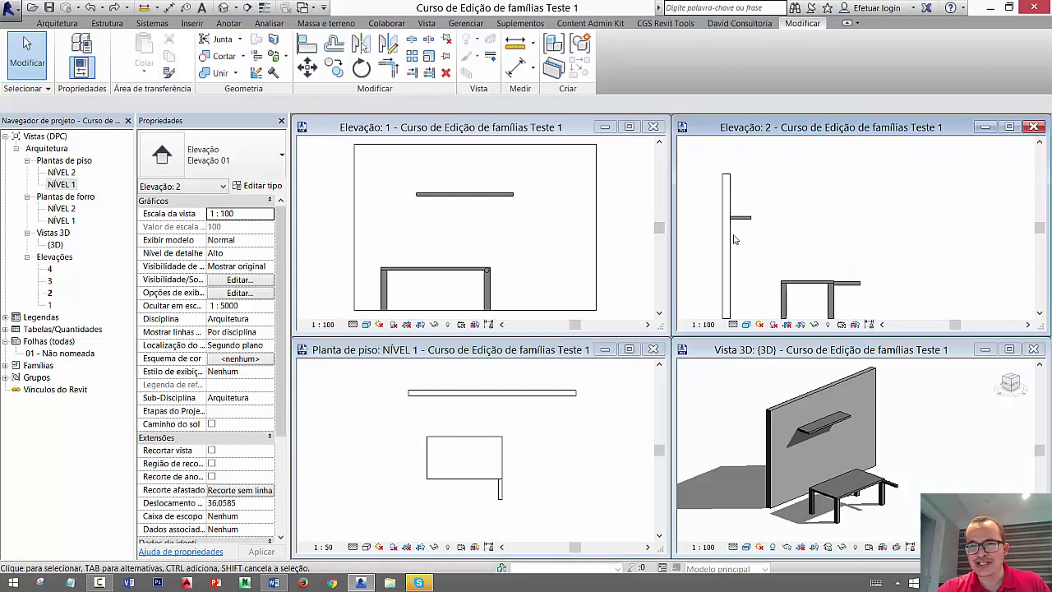
scroll(735, 239, "up", 3)
scroll(775, 244, "up", 3)
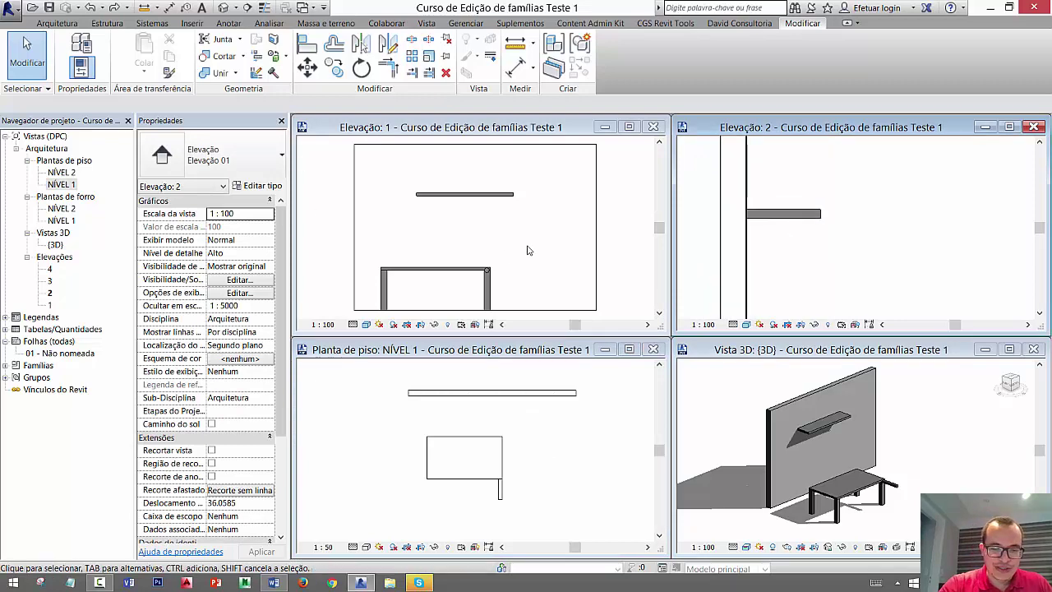
key("f")
key("c")
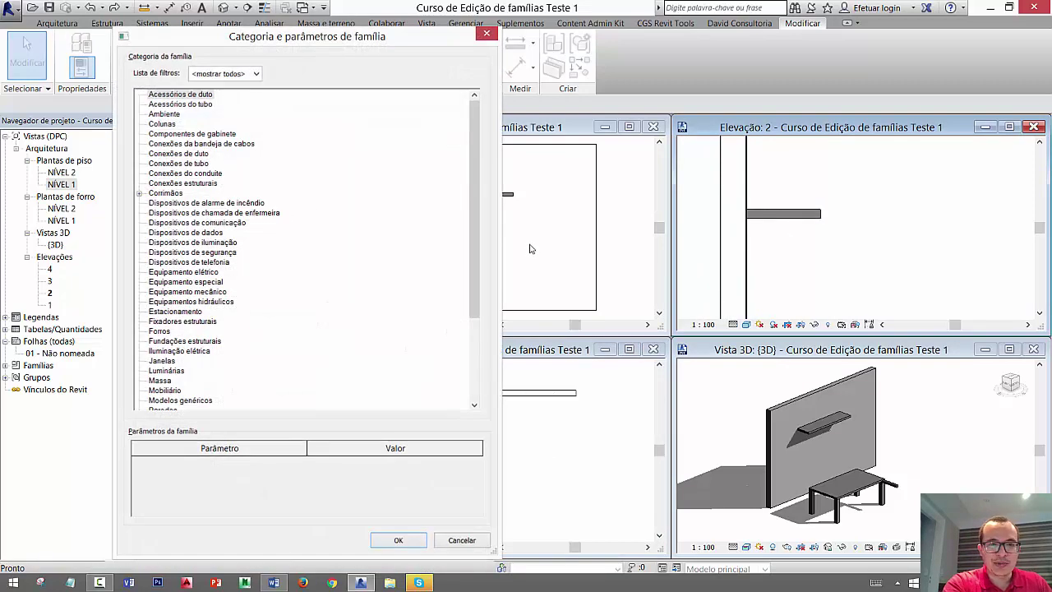
key("Escape")
- Select the shelf for editing and start a new extrusion
left_click(733, 223)
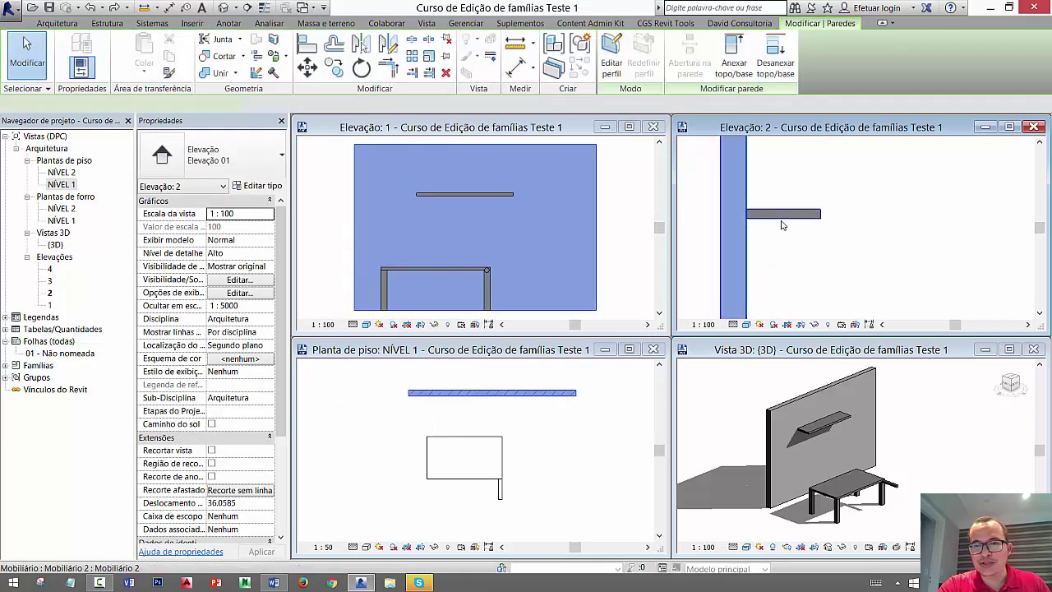
left_click(782, 215)
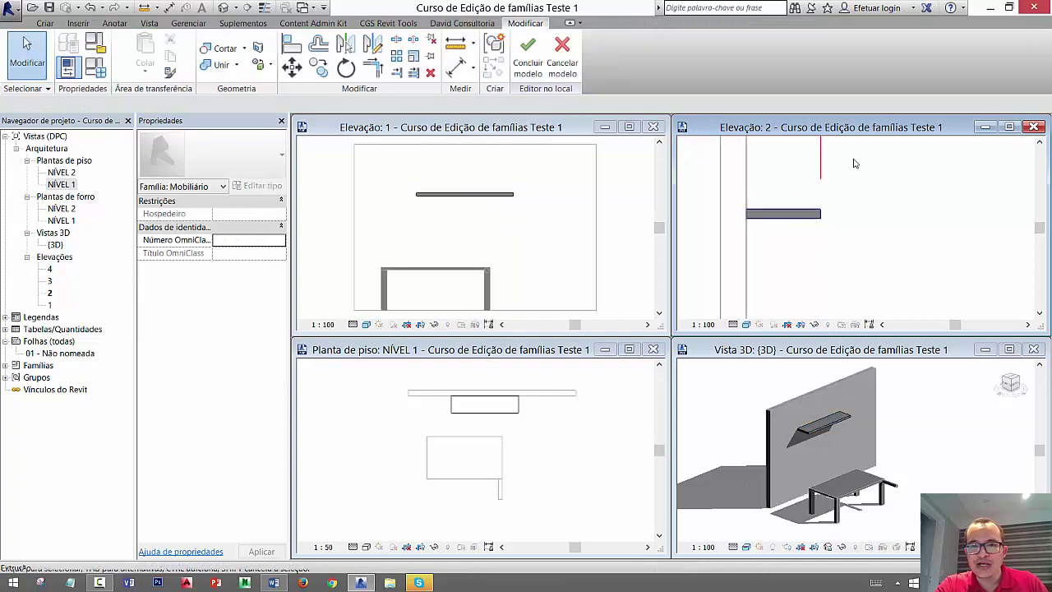
left_click(820, 158)
key("Escape")
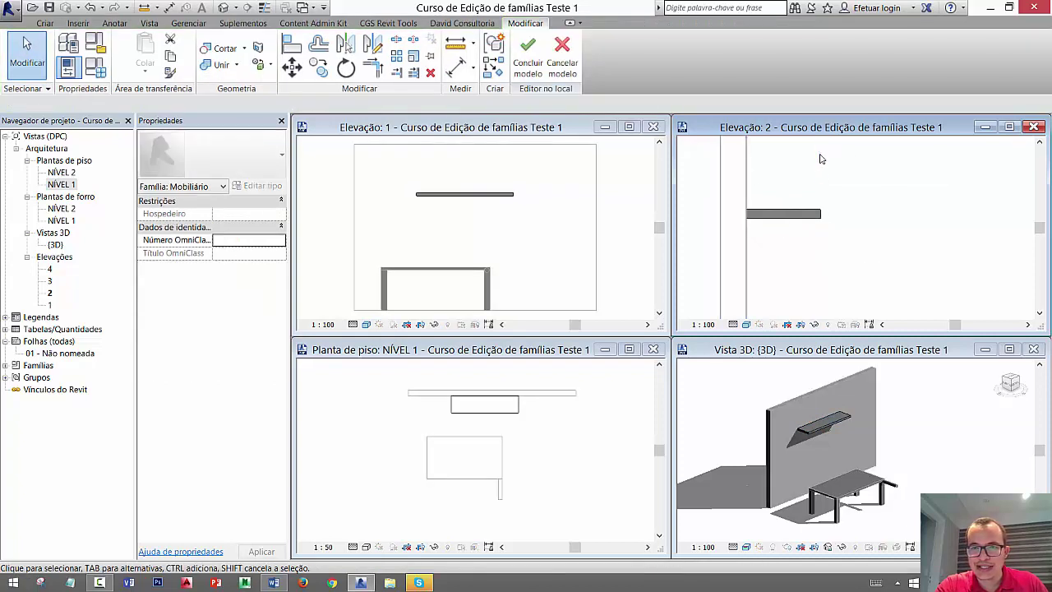
middle_click_drag(798, 249, 782, 240)
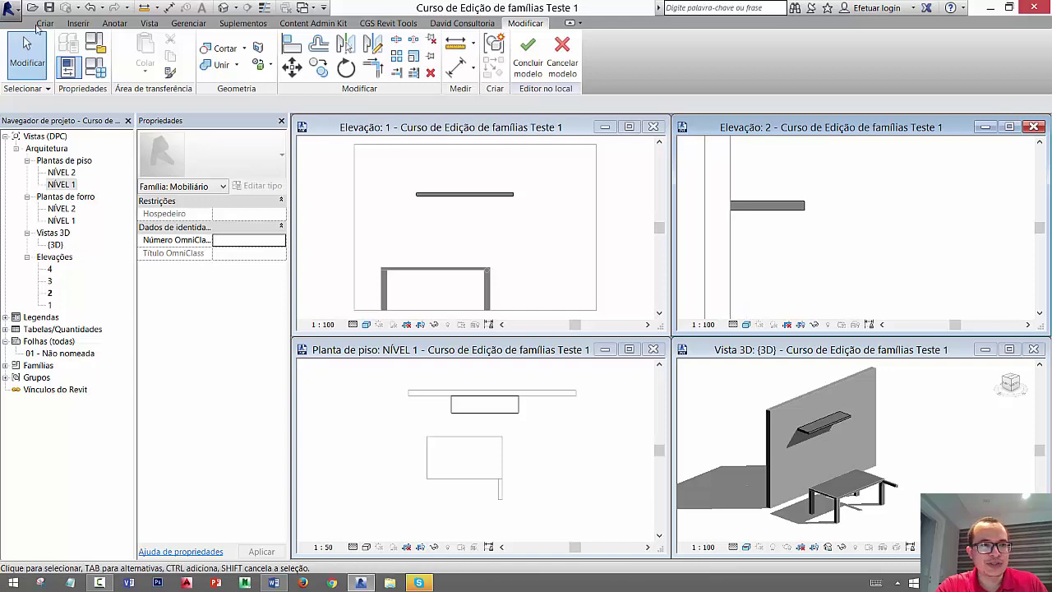
left_click(44, 23)
left_click(130, 54)
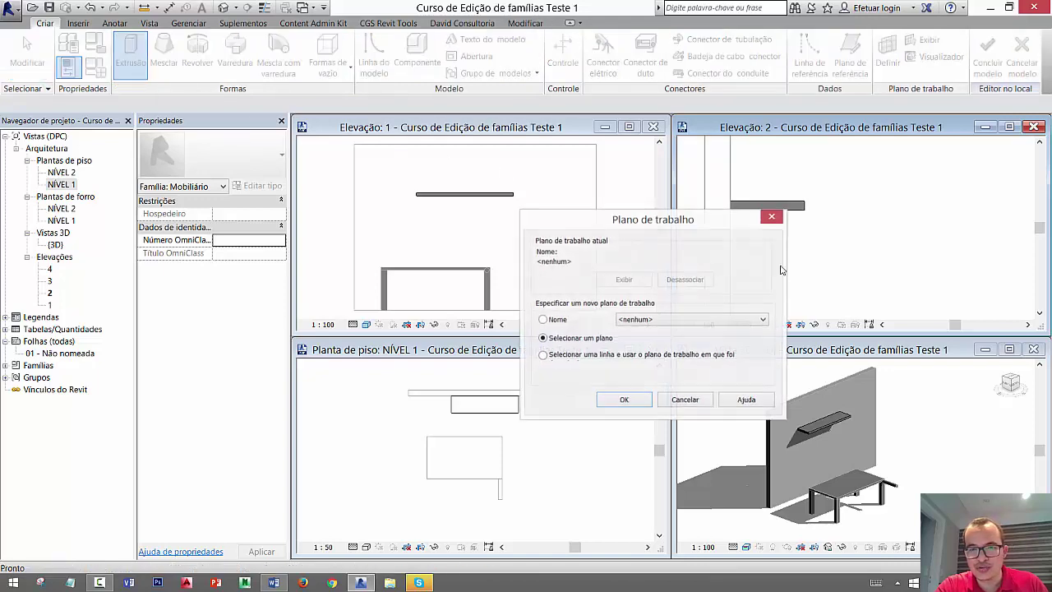
- Sketch a slanted 35° bracket profile from the wall to the shelf's end, extrusion end 0.05
left_click(634, 409)
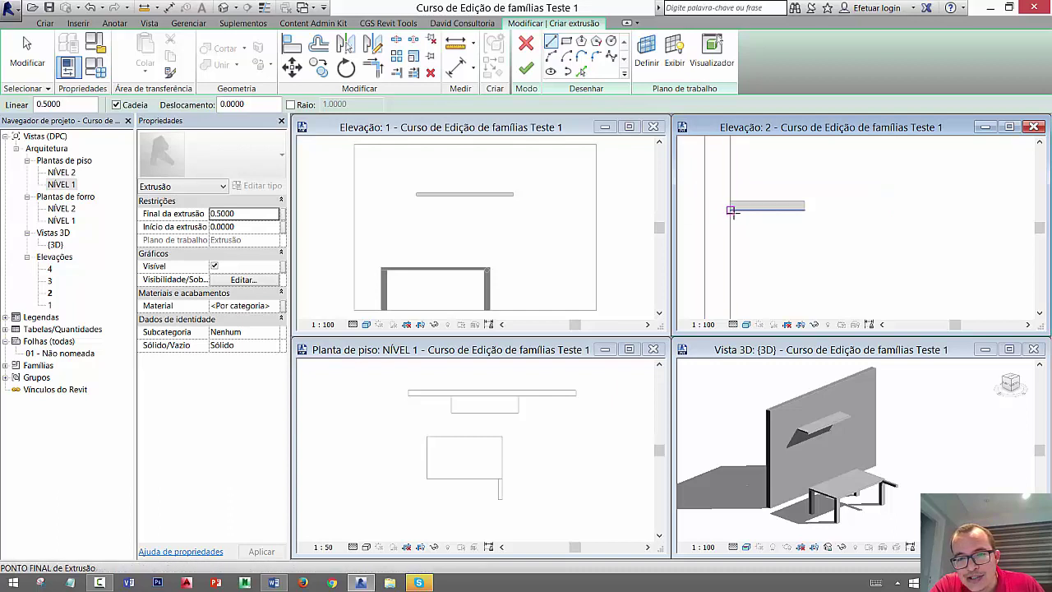
left_click(791, 213)
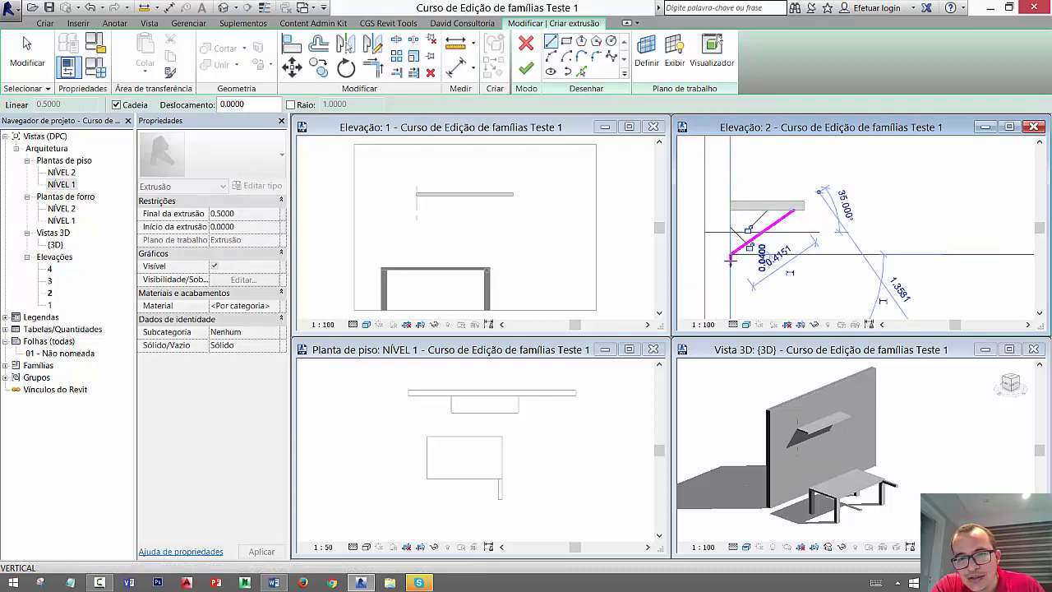
left_click(729, 260)
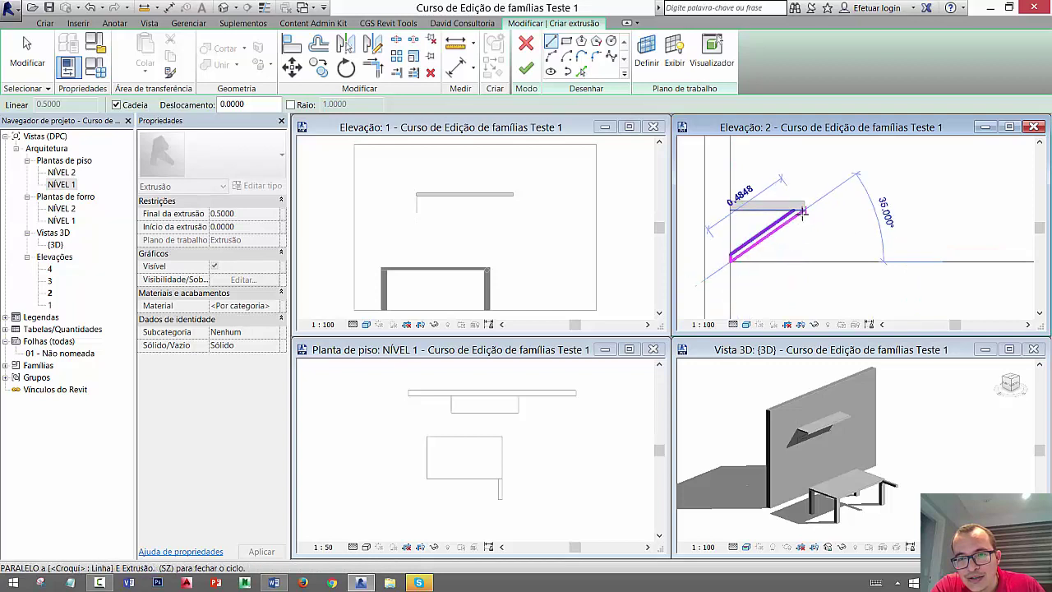
left_click(802, 212)
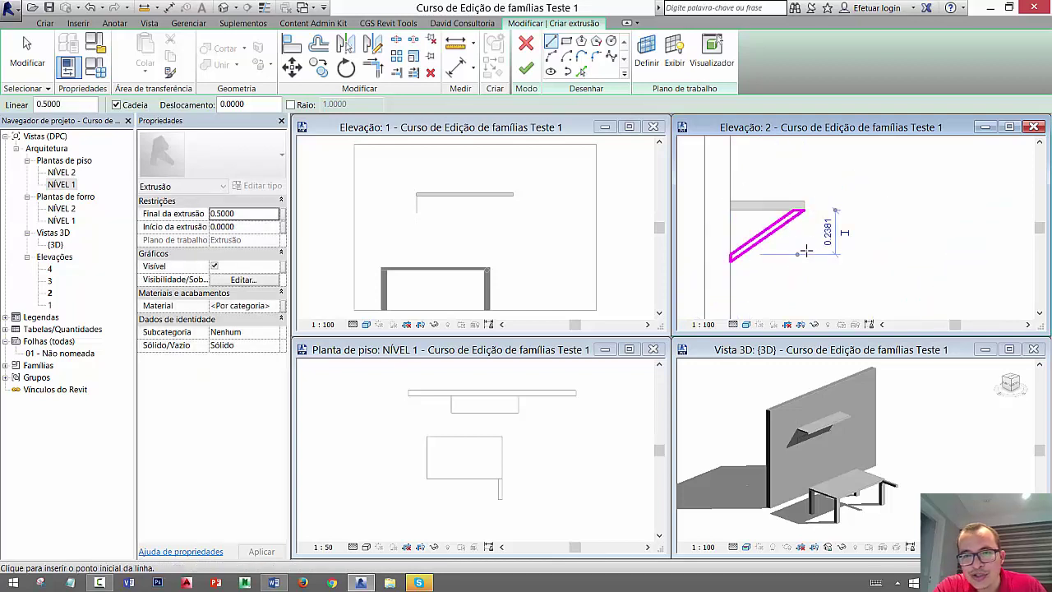
key("Escape")
key("Escape")
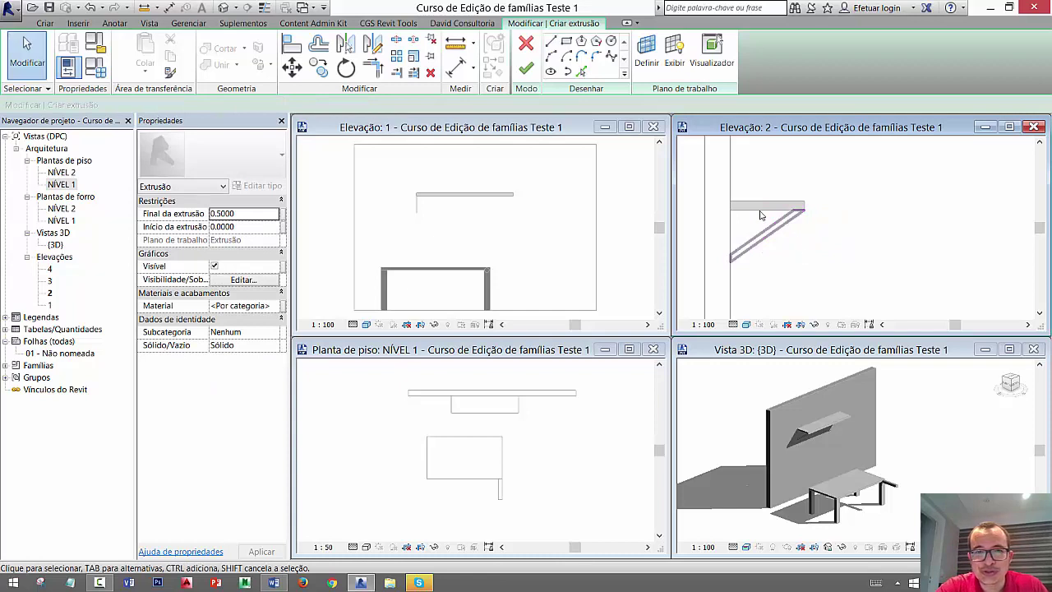
left_click(259, 215)
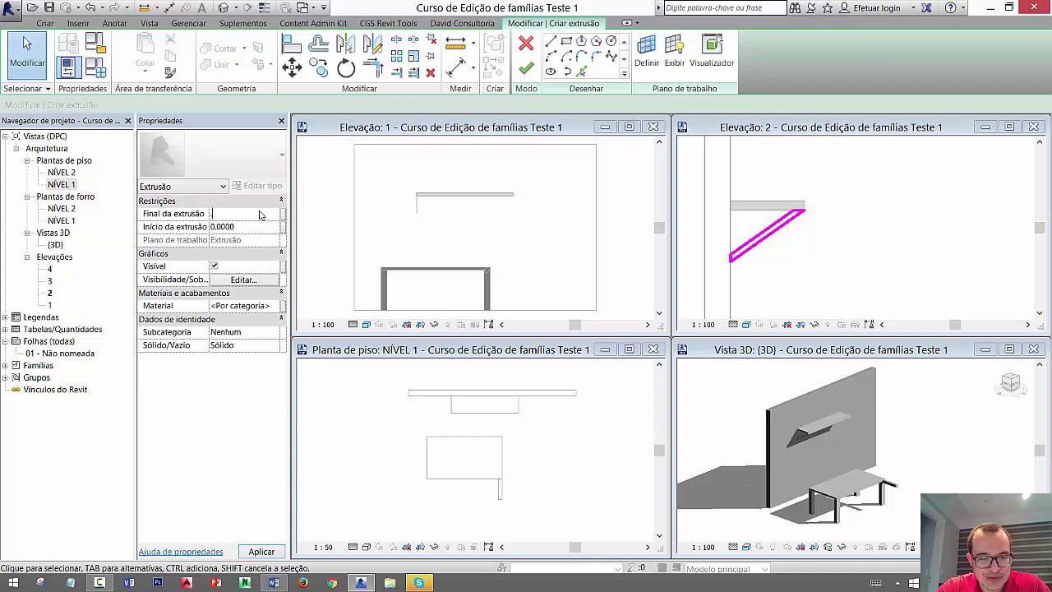
type(".05")
key("Return")
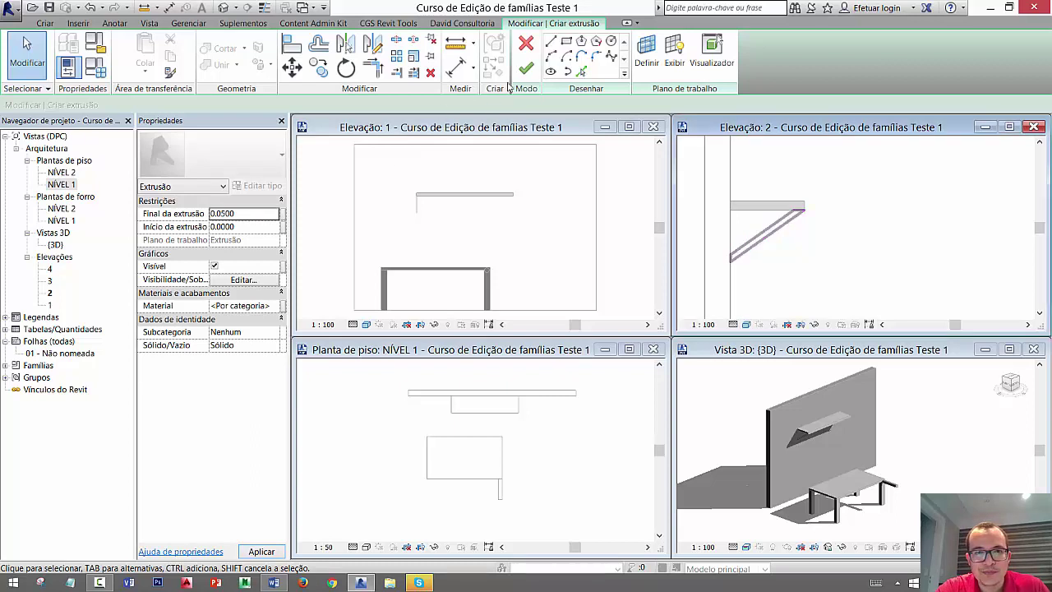
- Finish the bracket and slide it under the shelf, spanning -0.4292 to -0.3743
left_click(526, 69)
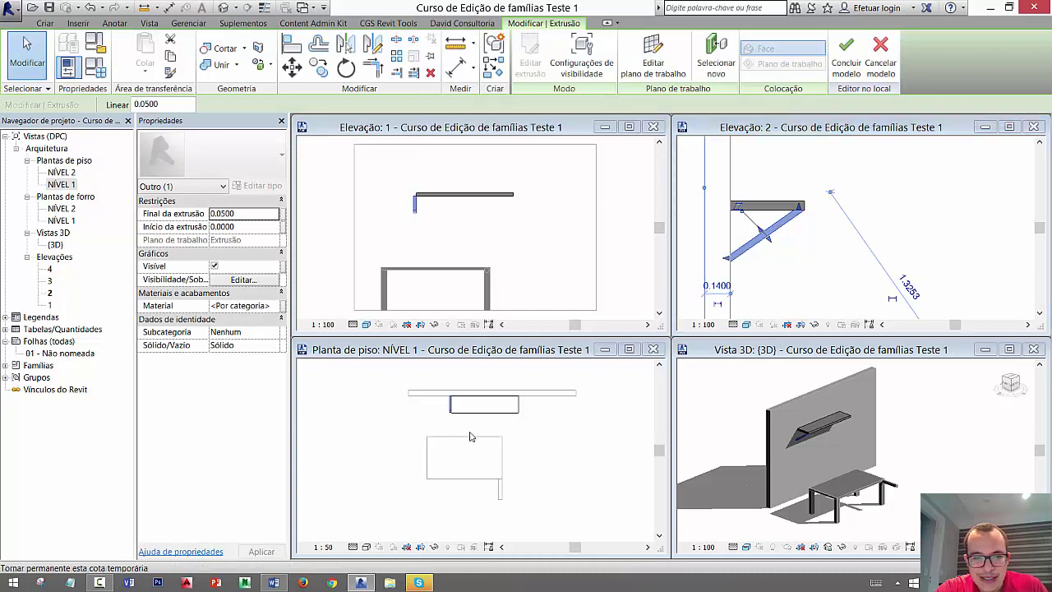
scroll(448, 403, "up", 5)
middle_click_drag(428, 406, 411, 457)
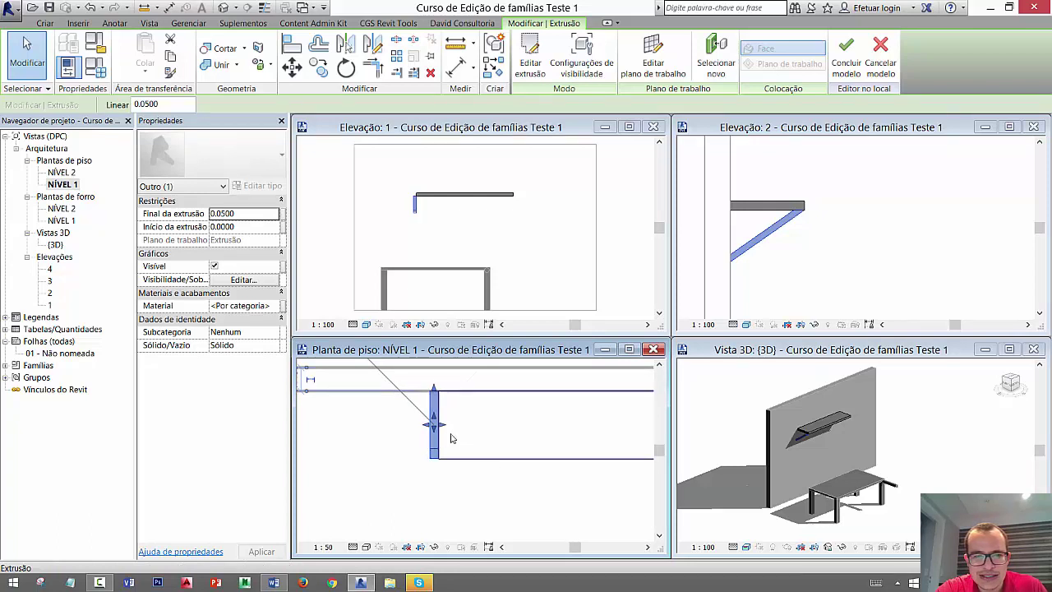
left_click_drag(442, 427, 505, 426)
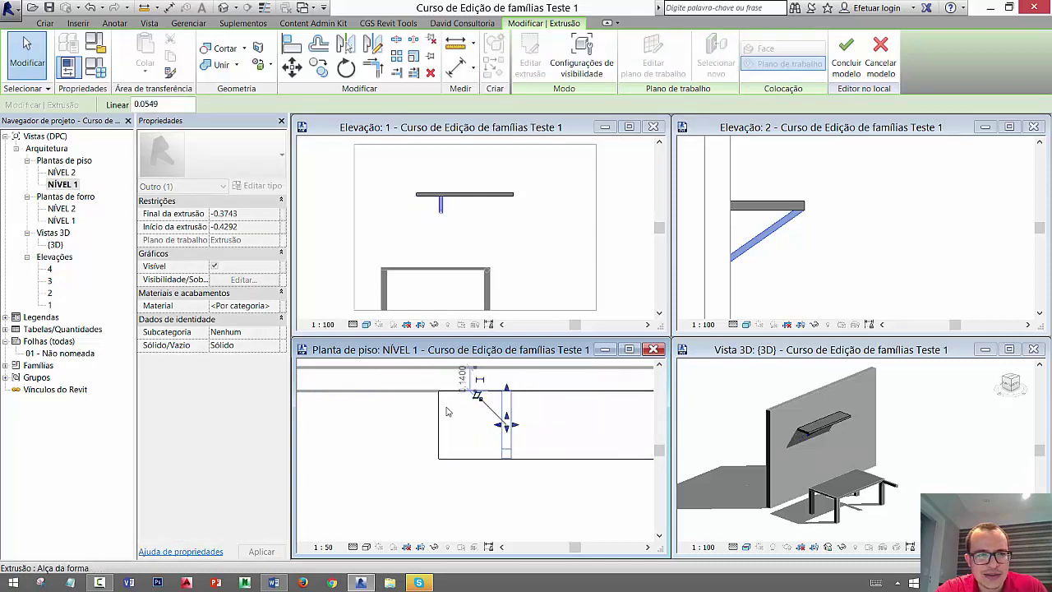
left_click(375, 442)
- Select the bracket extrusion in the front elevation
scroll(401, 448, "down", 1)
scroll(400, 448, "down", 1)
left_click(446, 231)
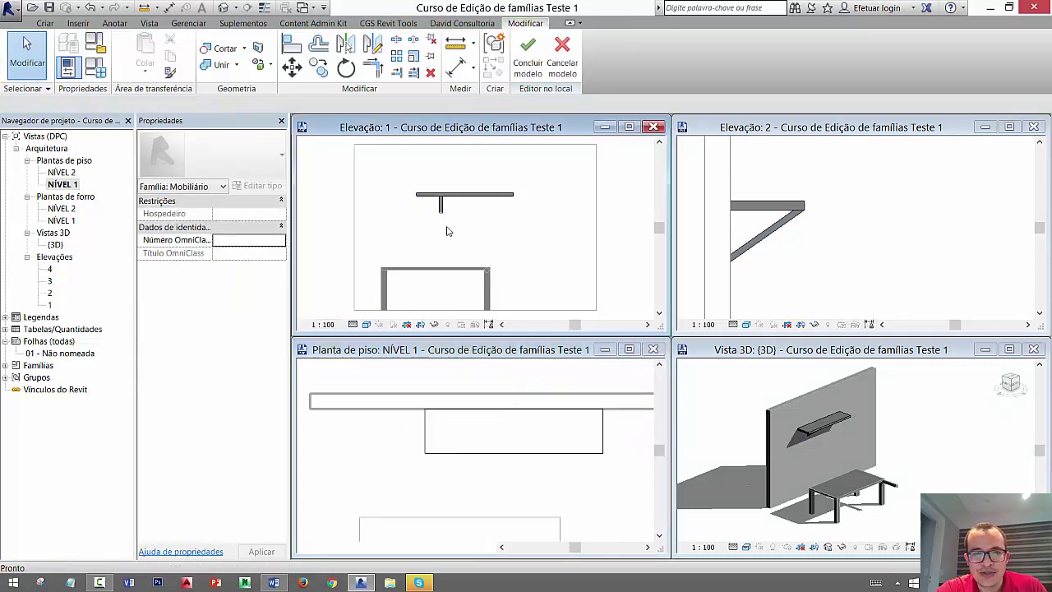
left_click(442, 210)
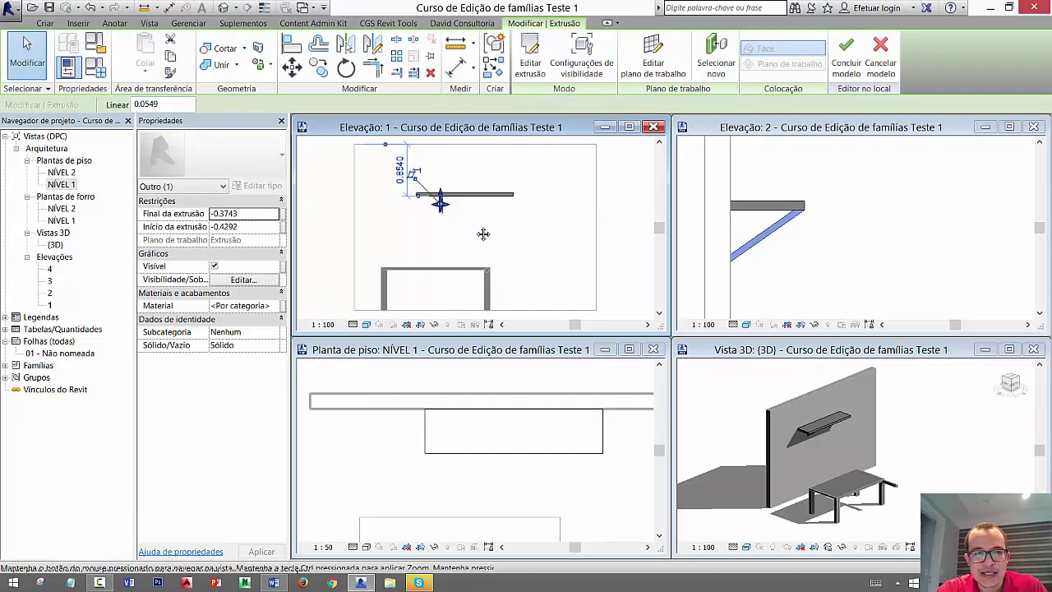
- Mirror a copy of the bracket across a vertical axis through the shelf's midpoint
scroll(484, 232, "up", 2)
scroll(485, 226, "up", 1)
scroll(505, 258, "down", 1)
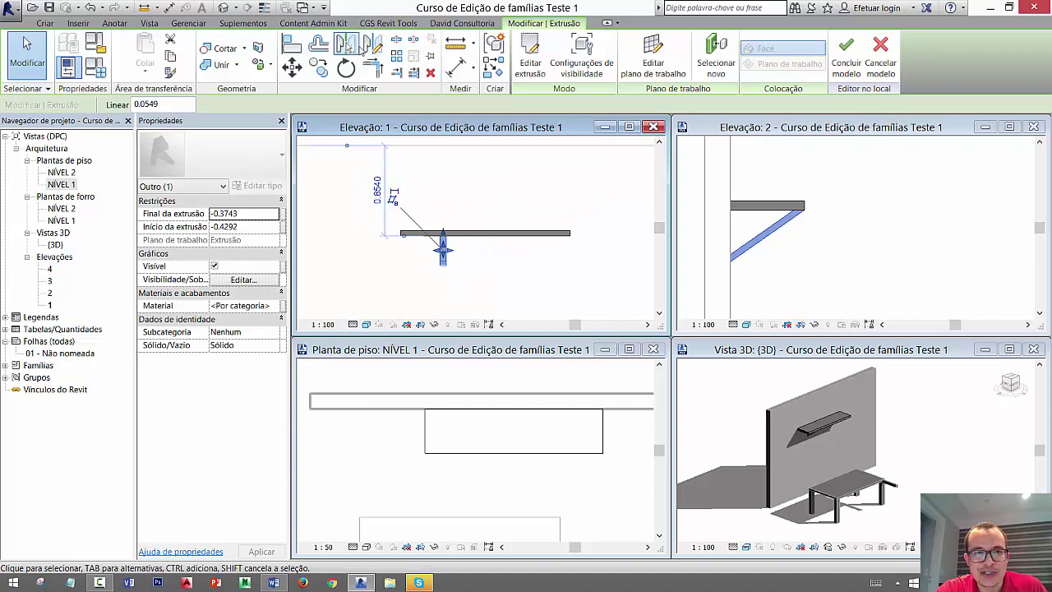
left_click(374, 45)
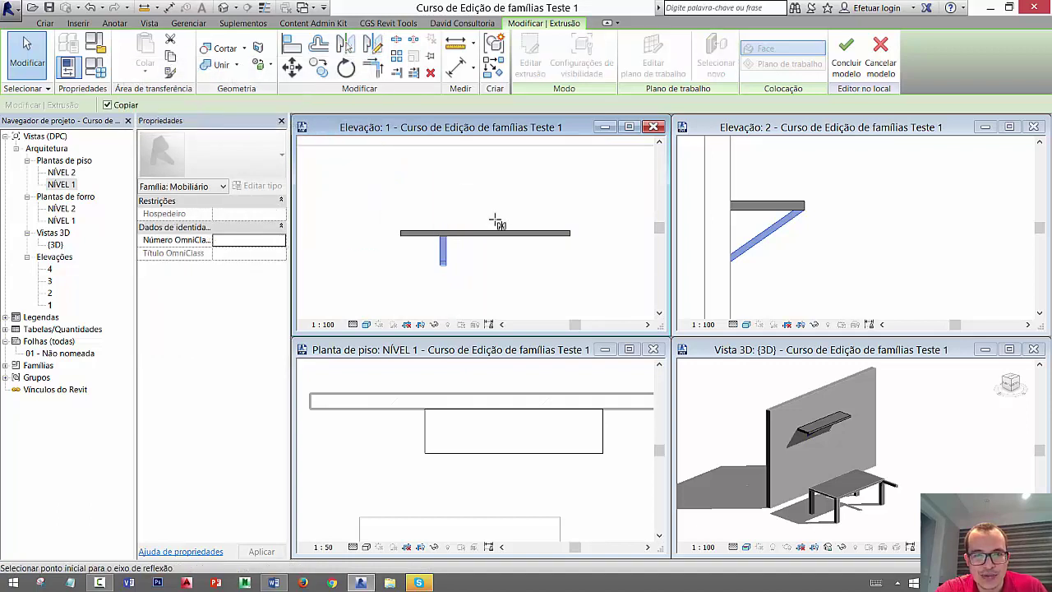
left_click(485, 232)
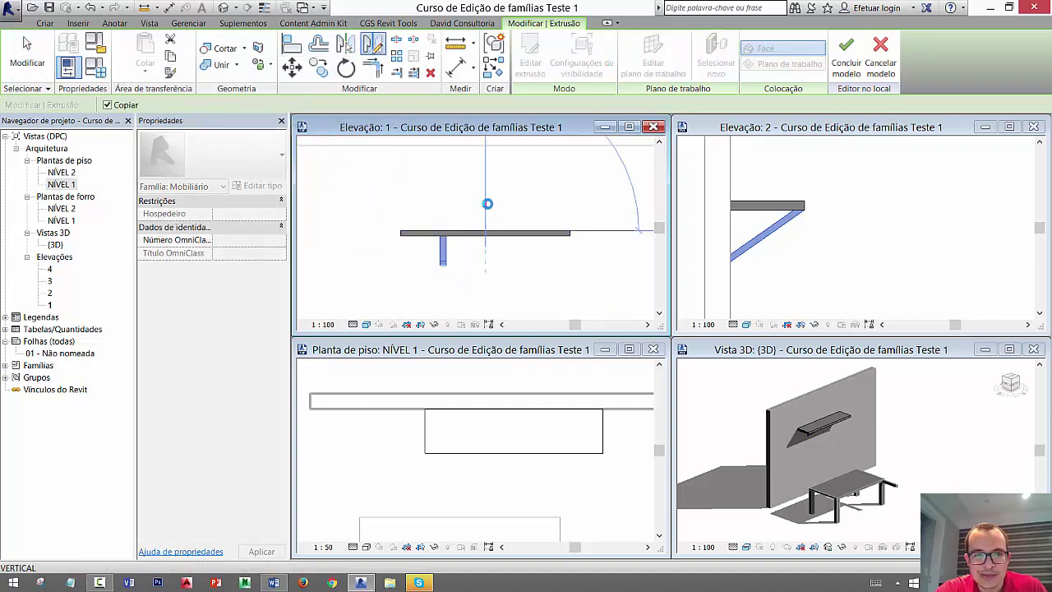
left_click(487, 204)
left_click(438, 166)
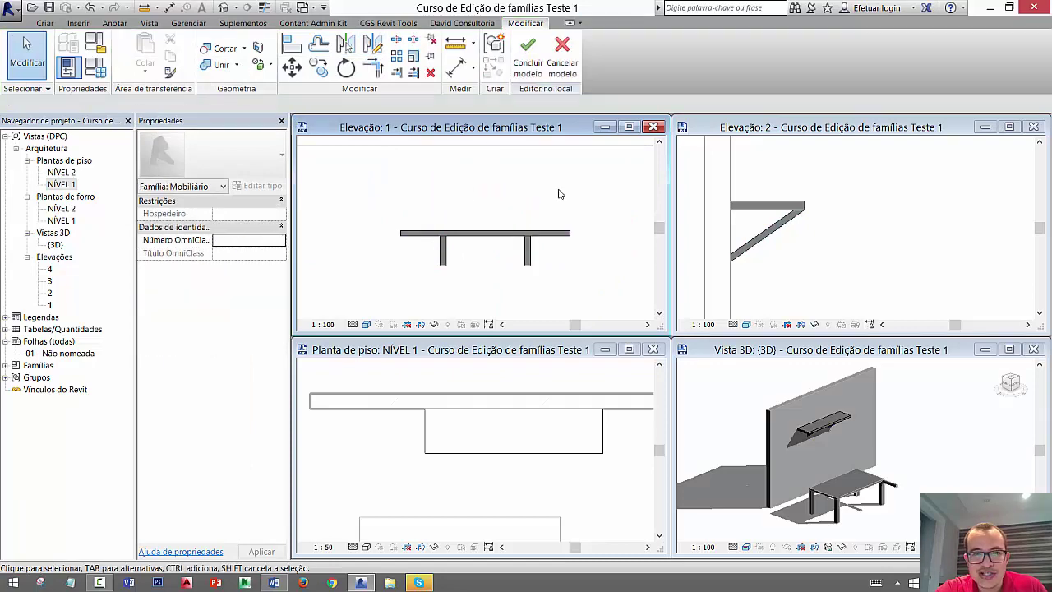
- Finish the in-place shelf model and switch to the side elevation
scroll(539, 210, "down", 2)
scroll(539, 209, "down", 2)
left_click(527, 54)
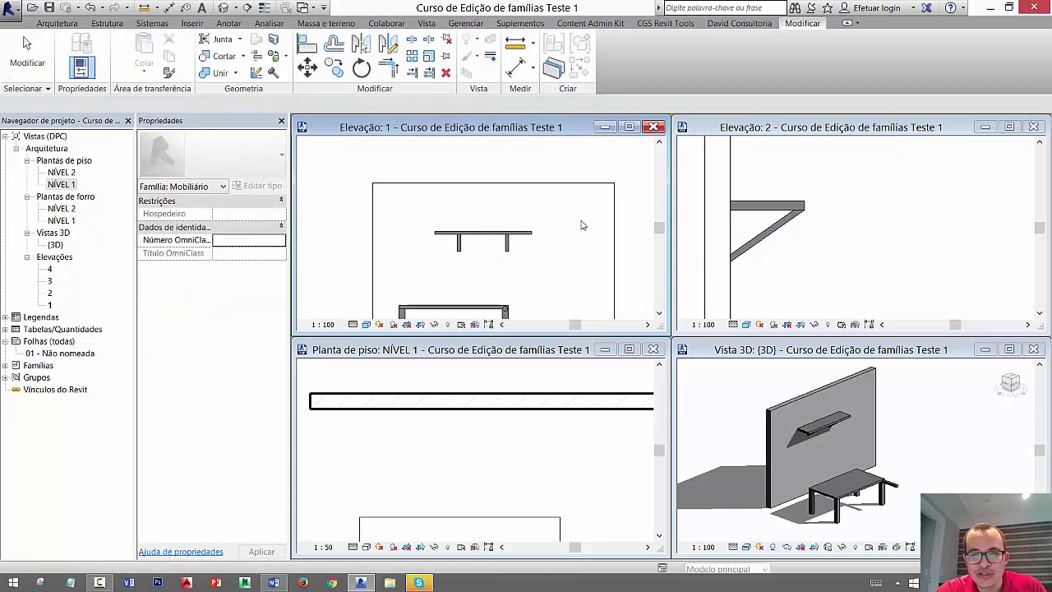
left_click(833, 271)
left_click(727, 442)
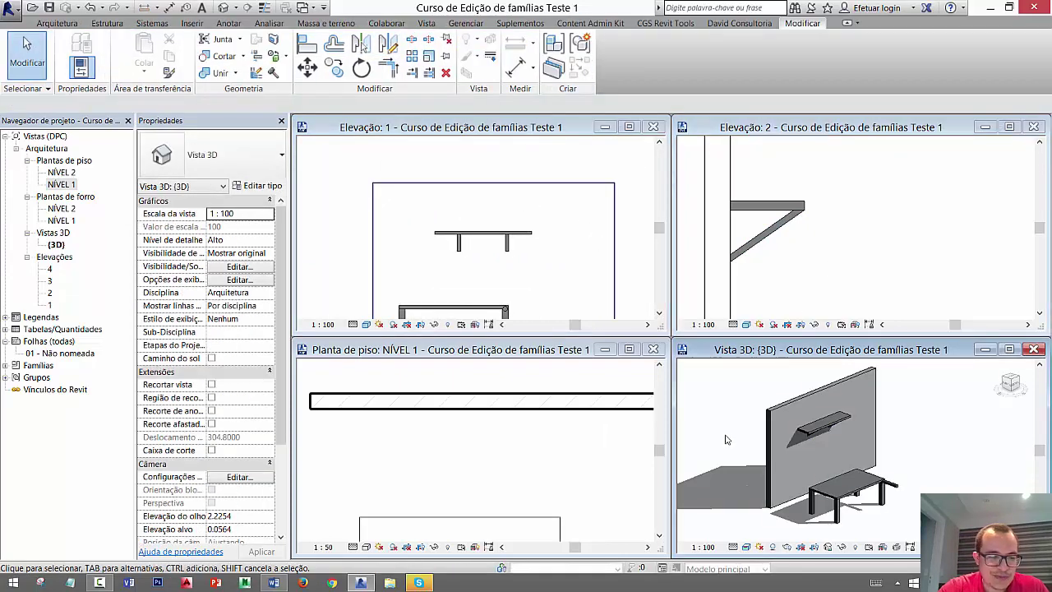
mouse_move(726, 442)
middle_mouse_down("shift")
mouse_move(763, 424)
mouse_move(825, 446)
mouse_move(860, 408)
middle_mouse_up("shift")
scroll(825, 445, "up", 2)
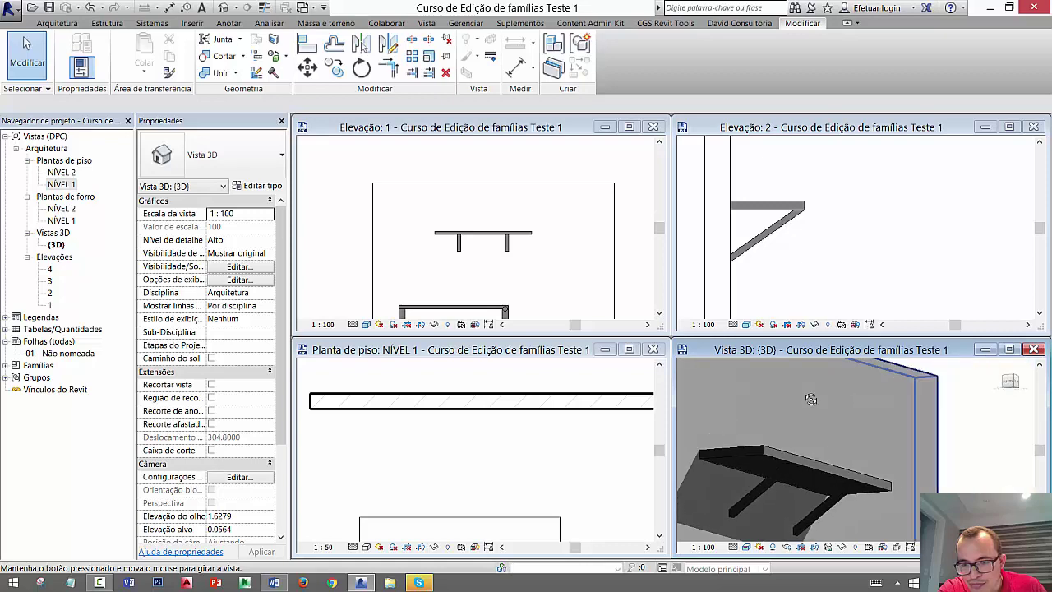
mouse_move(860, 408)
middle_mouse_down("shift")
mouse_move(789, 441)
mouse_move(871, 460)
mouse_move(925, 457)
mouse_move(934, 427)
mouse_move(921, 419)
middle_mouse_up("shift")
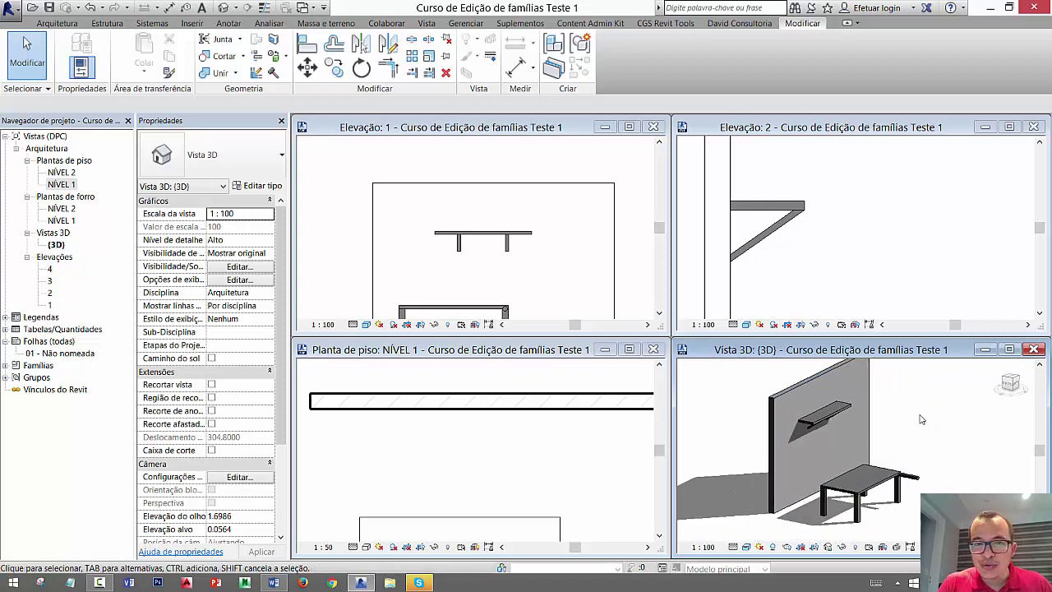